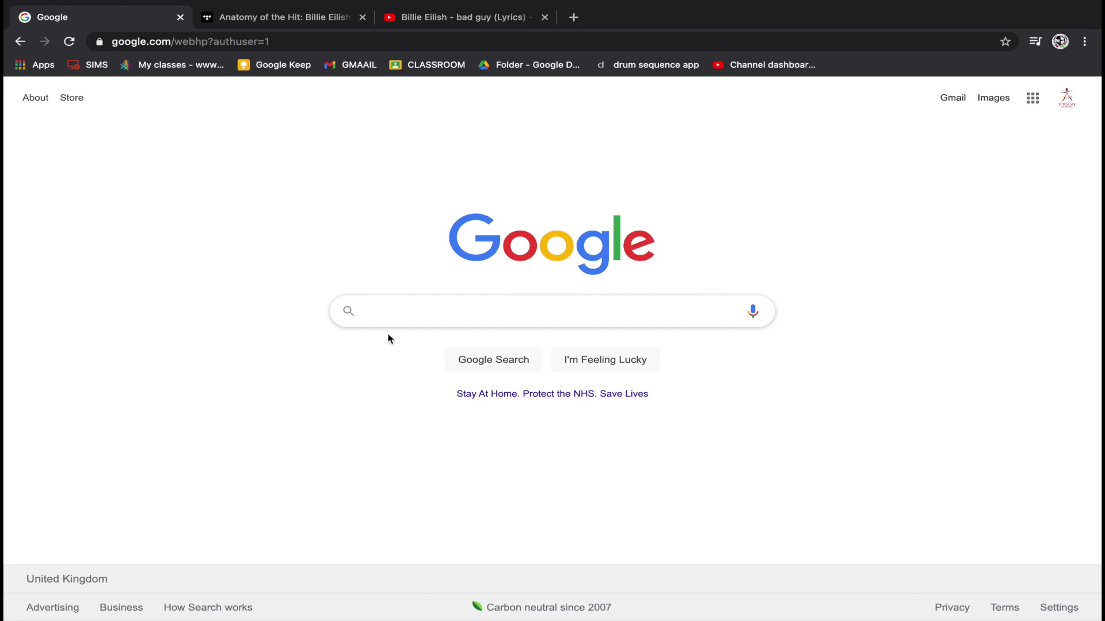
Search the web for edu bandlab and open the BandLab for Education website.
{"action": "left_click", "coordinate": [391, 318]}
{"action": "type", "text": "edu"}
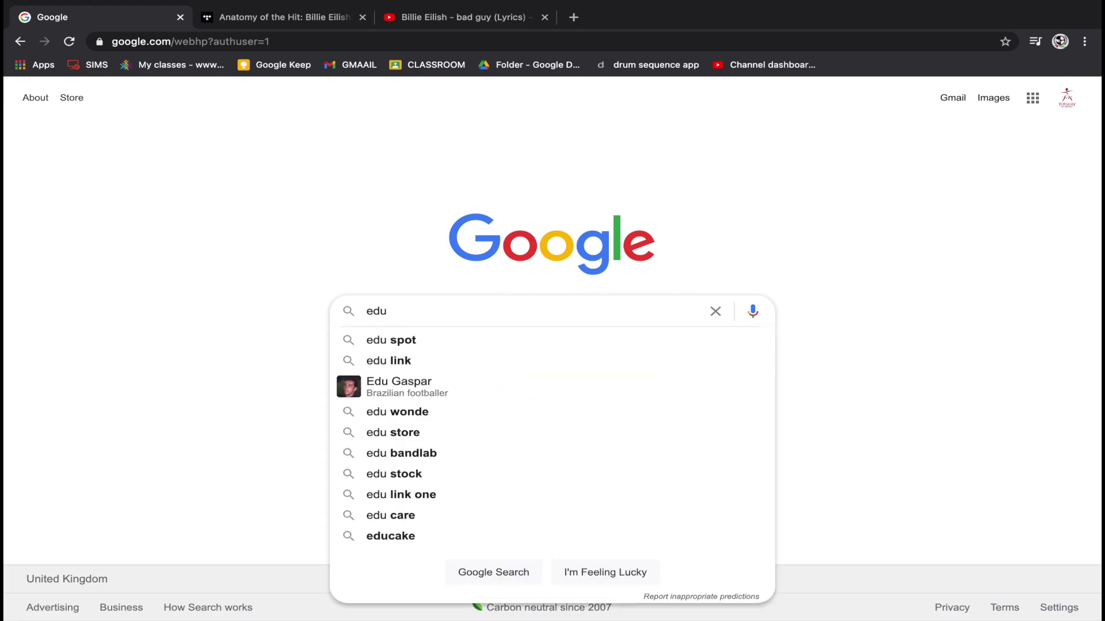
{"action": "type", "text": " bandlab"}
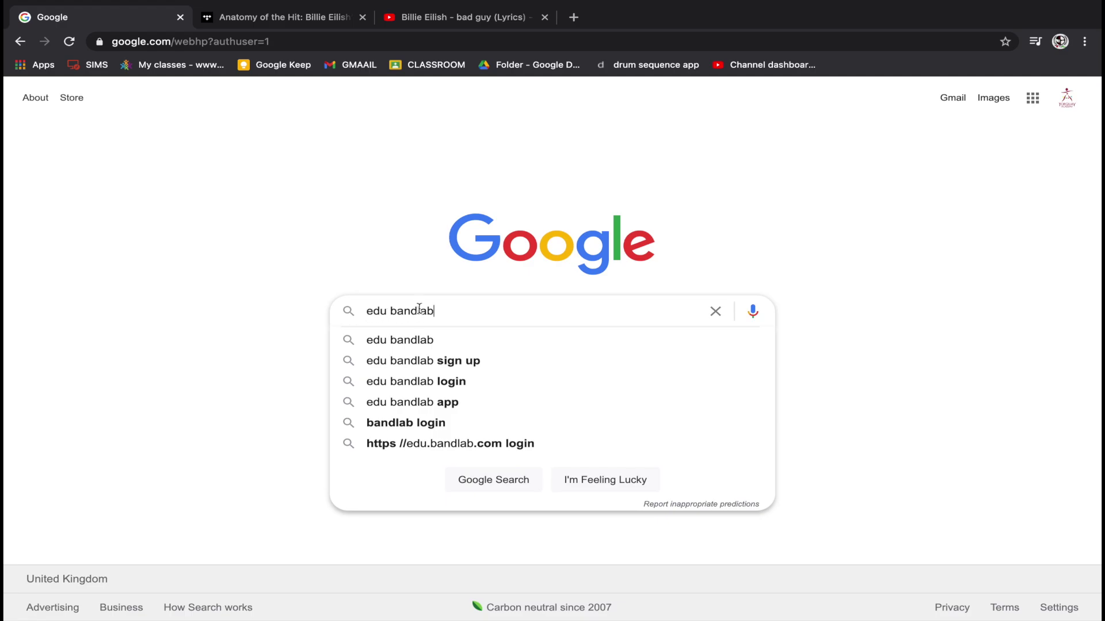
{"action": "key", "text": "Return"}
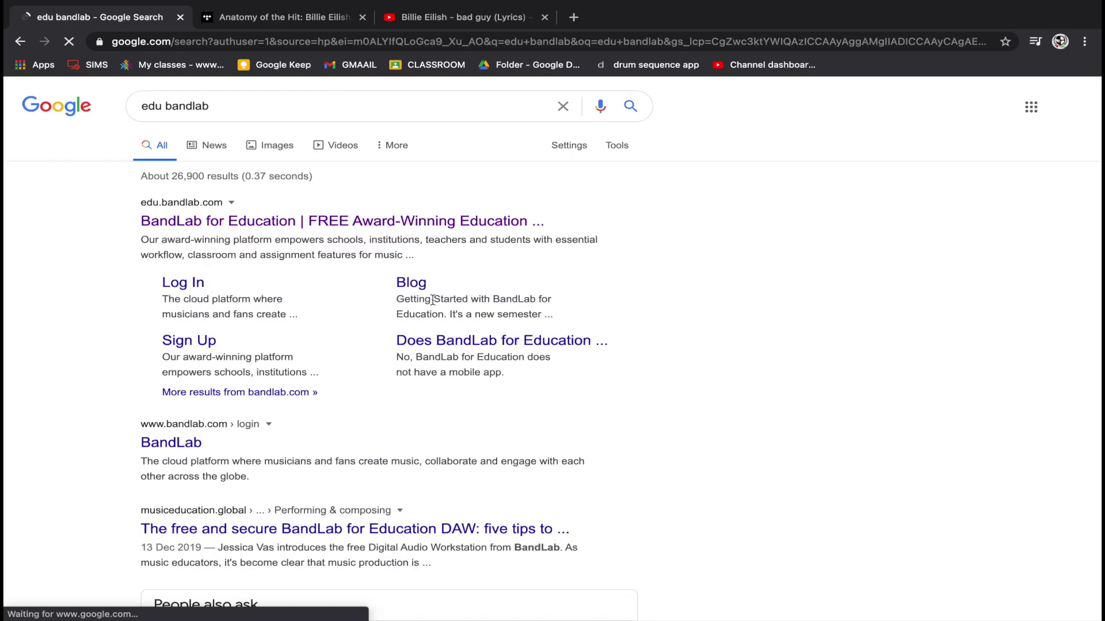
{"action": "left_click", "coordinate": [263, 226]}
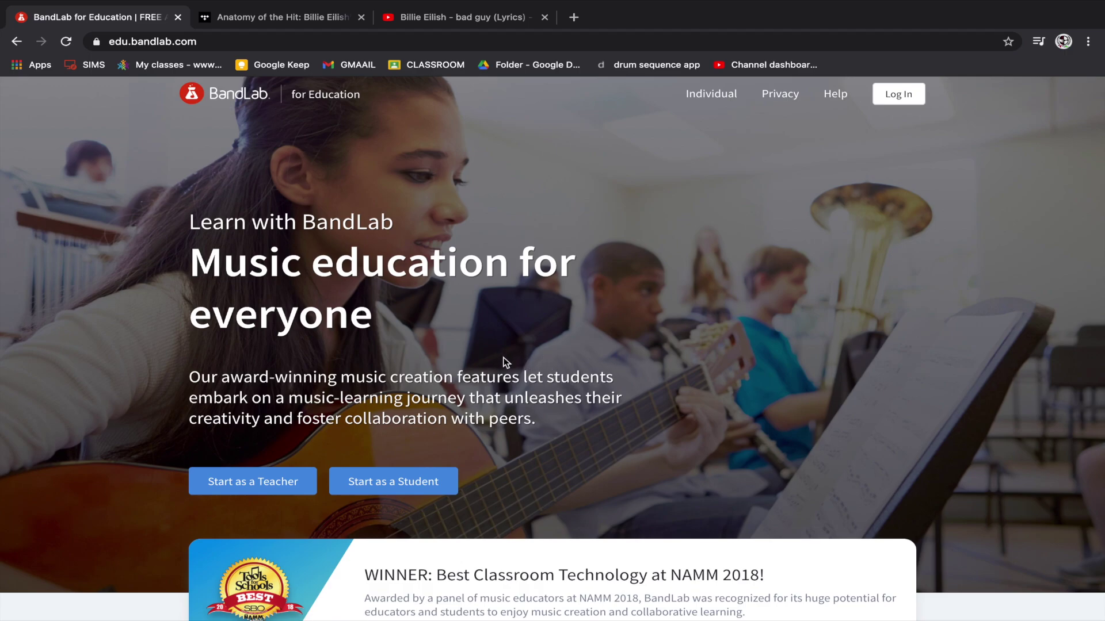
Log in and add an Instruments track to a new project titled Billie Eilish - Bad Guy Assignment.
{"action": "left_click", "coordinate": [900, 101]}
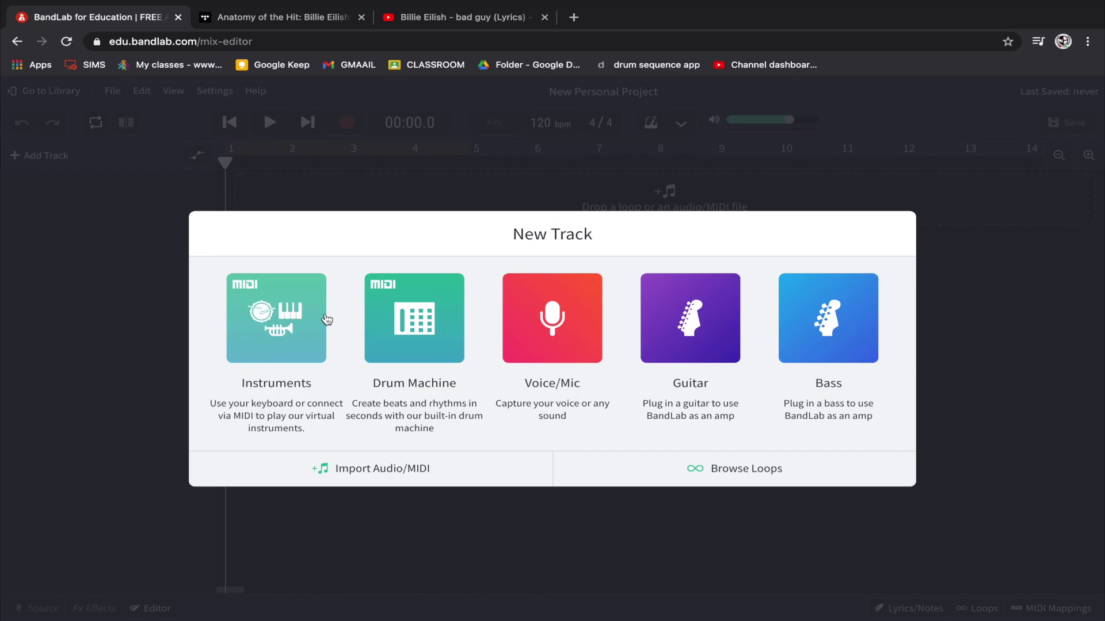
{"action": "left_click", "coordinate": [265, 307]}
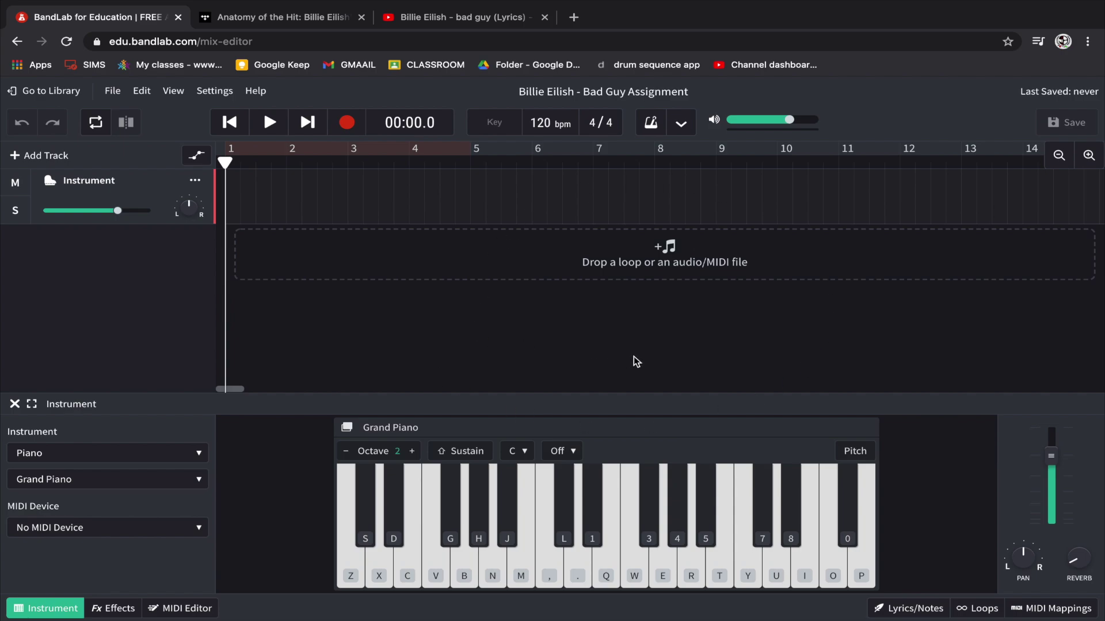
Look up the song's tempo in the intro section of the TIDAL article on Billie Eilish's Bad Guy.
{"action": "left_click", "coordinate": [539, 124]}
{"action": "left_click", "coordinate": [265, 19]}
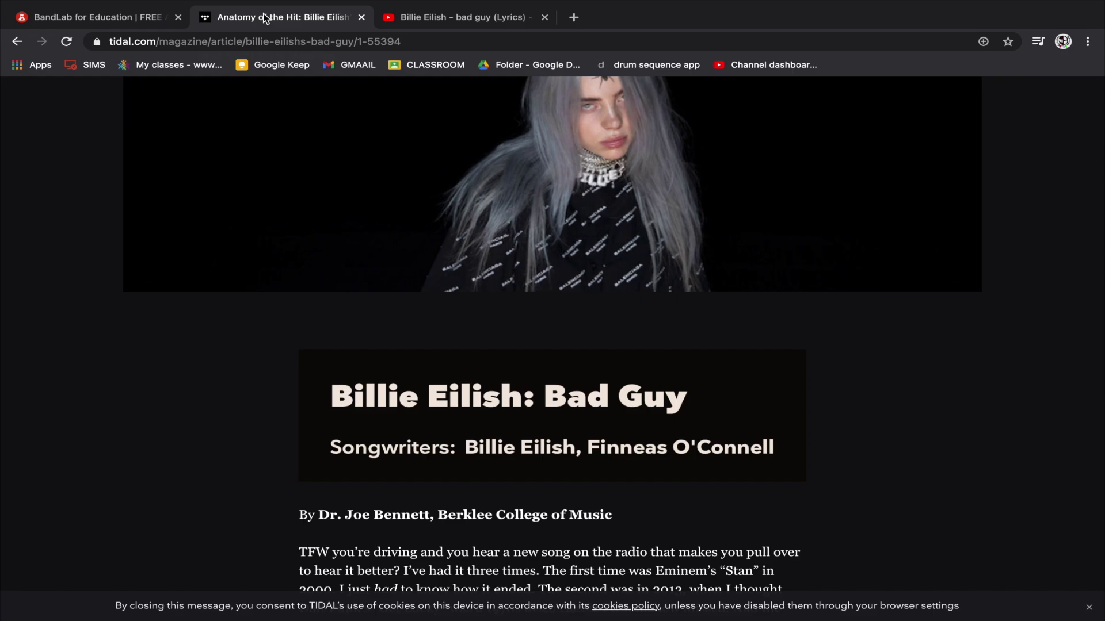
{"action": "scroll", "coordinate": [788, 425], "scroll_direction": "down", "scroll_amount": 3}
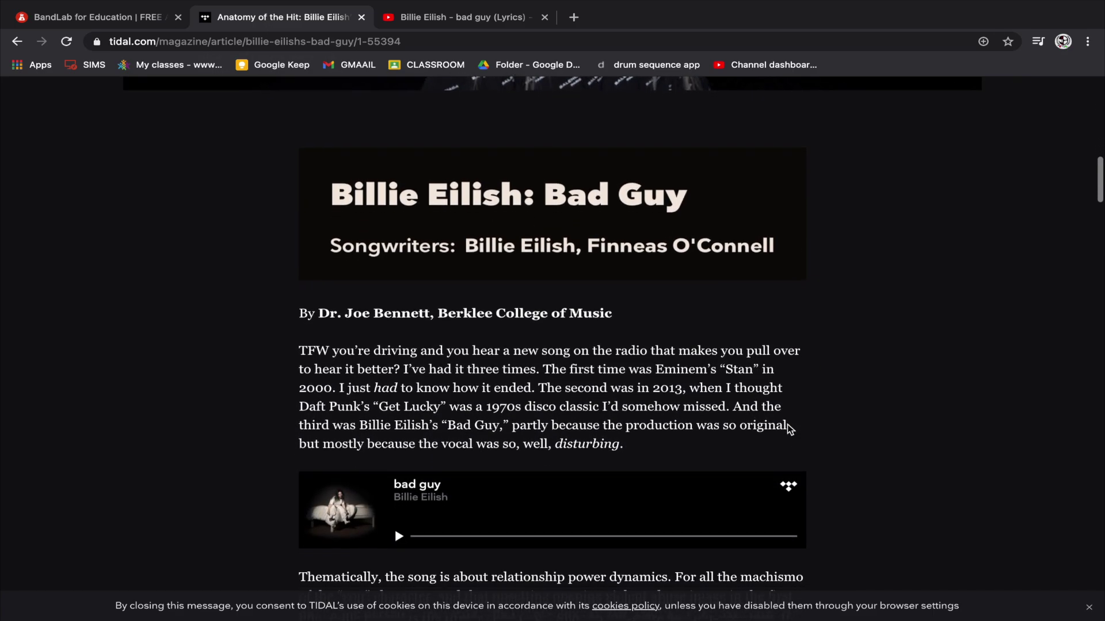
{"action": "scroll", "coordinate": [787, 428], "scroll_direction": "down", "scroll_amount": 1}
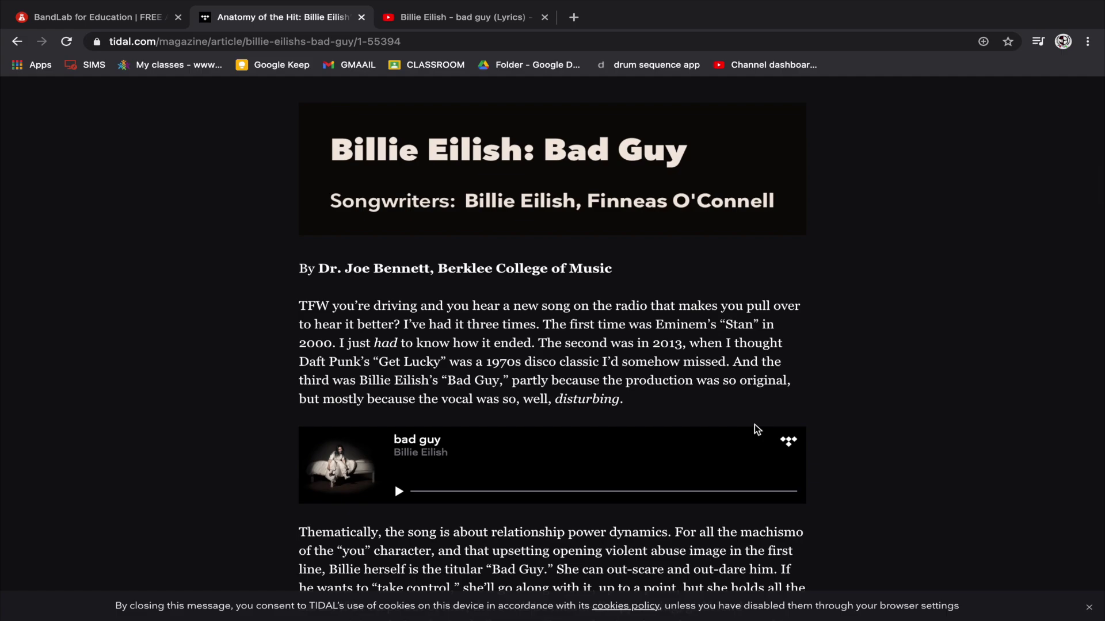
{"action": "scroll", "coordinate": [701, 405], "scroll_direction": "down", "scroll_amount": 5}
{"action": "scroll", "coordinate": [701, 405], "scroll_direction": "down", "scroll_amount": 1}
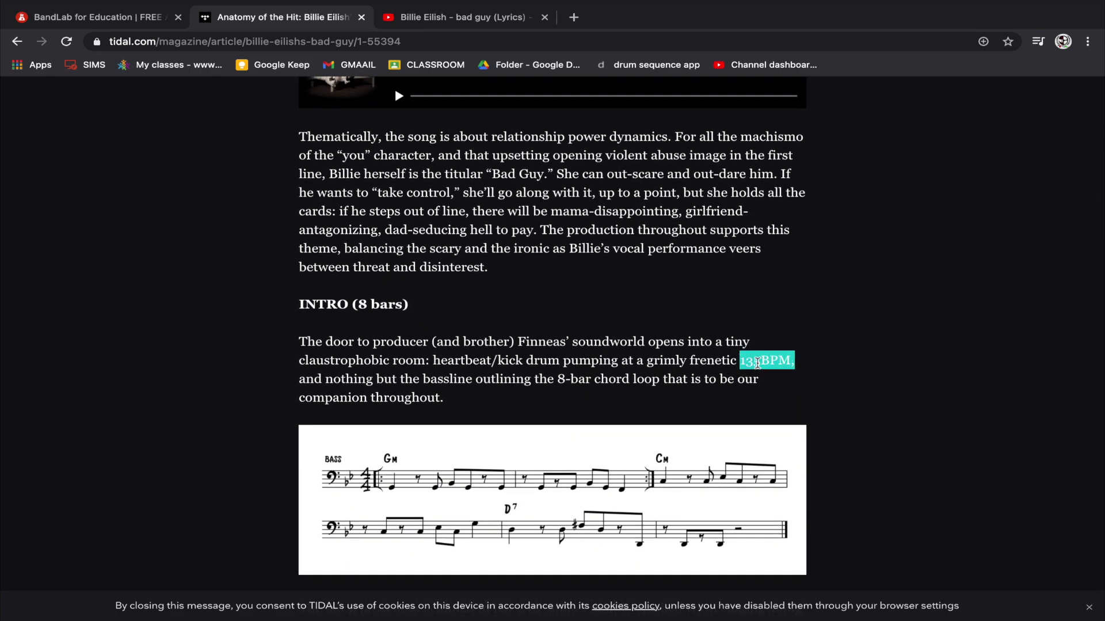
{"action": "left_click", "coordinate": [747, 365]}
{"action": "left_click_drag", "start_coordinate": [745, 367], "coordinate": [771, 362]}
{"action": "left_click", "coordinate": [783, 361]}
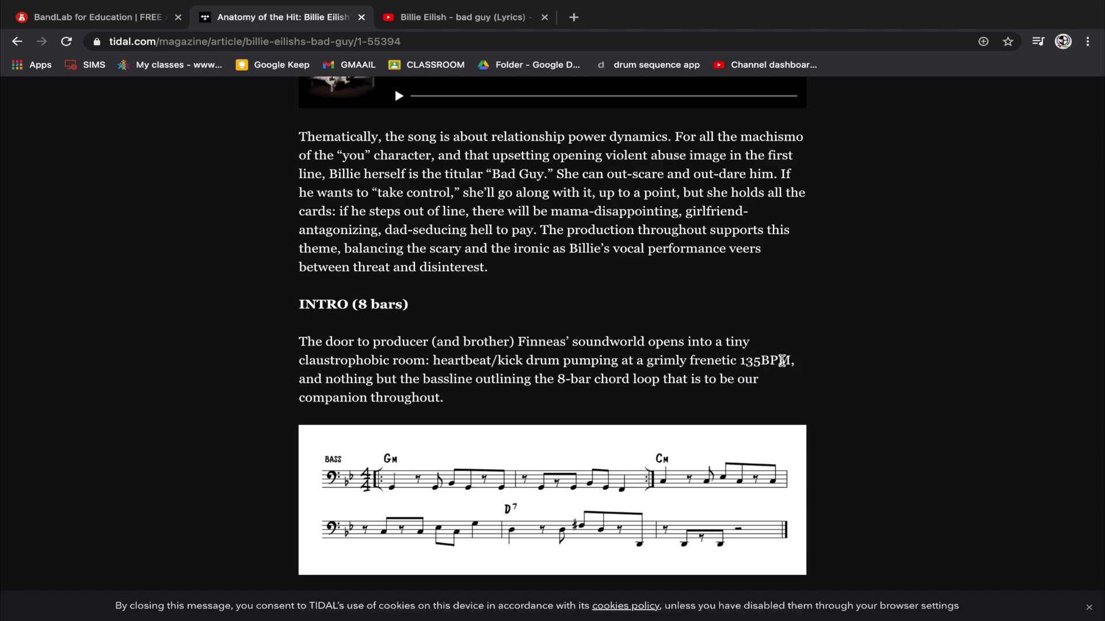
Return to the BandLab project and set its tempo to 135 bpm.
{"action": "left_click", "coordinate": [99, 20]}
{"action": "left_click_drag", "start_coordinate": [539, 123], "coordinate": [539, 88]}
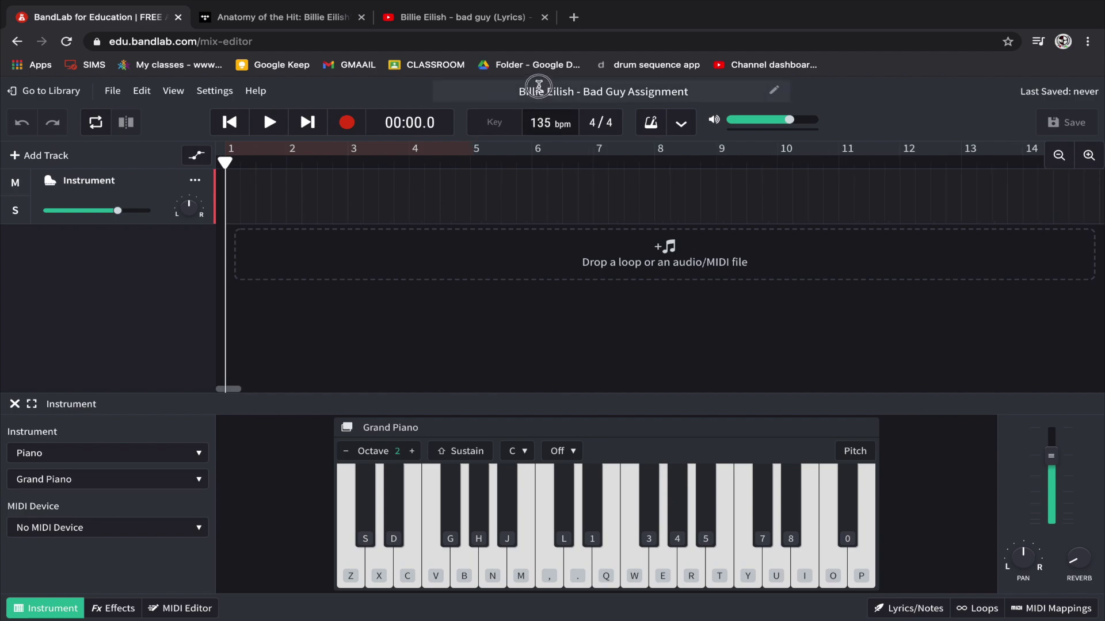
{"action": "left_click", "coordinate": [530, 123]}
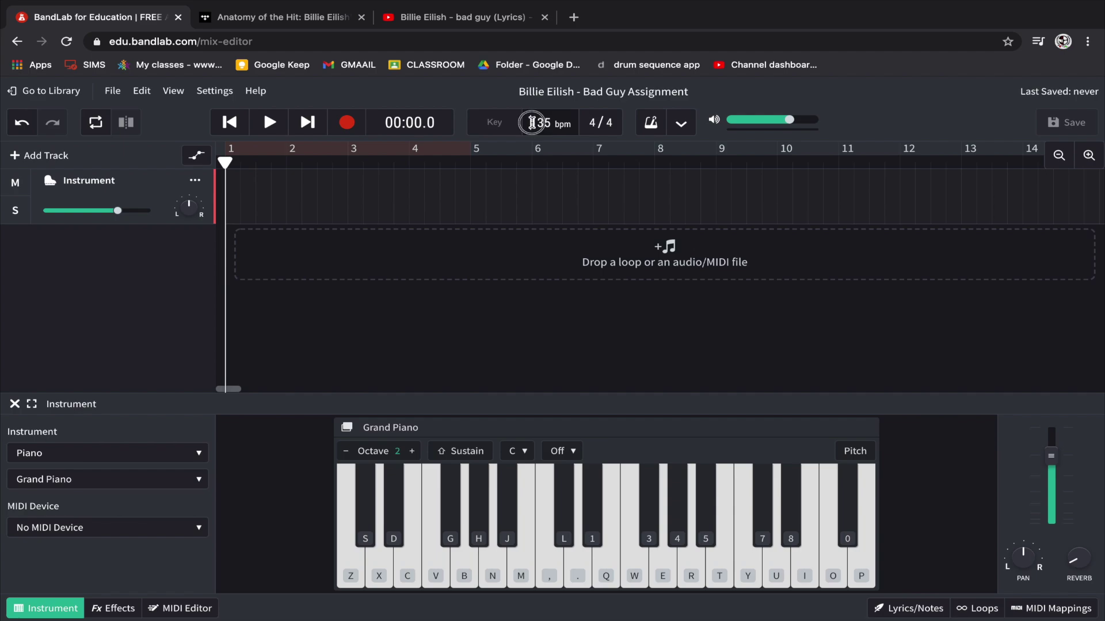
{"action": "key", "text": "BackSpace"}
{"action": "key", "text": "BackSpace"}
{"action": "key", "text": "BackSpace"}
{"action": "type", "text": "135"}
{"action": "key", "text": "Return"}
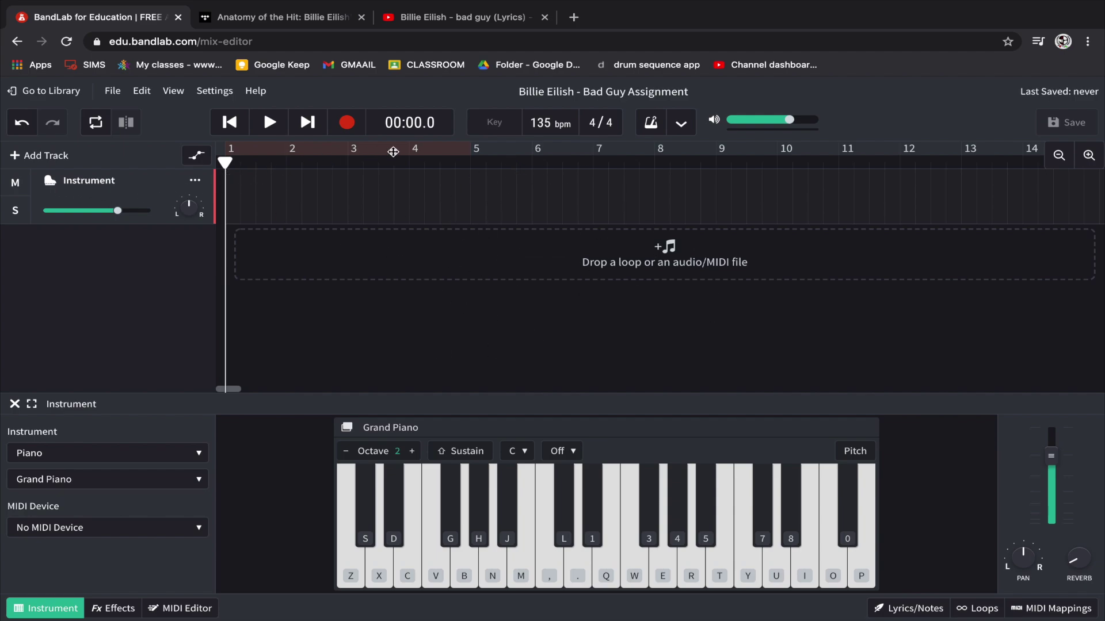
Switch to the YouTube lyric video of bad guy and play its opening seconds repeatedly to hear the kick drum.
{"action": "left_click", "coordinate": [450, 23]}
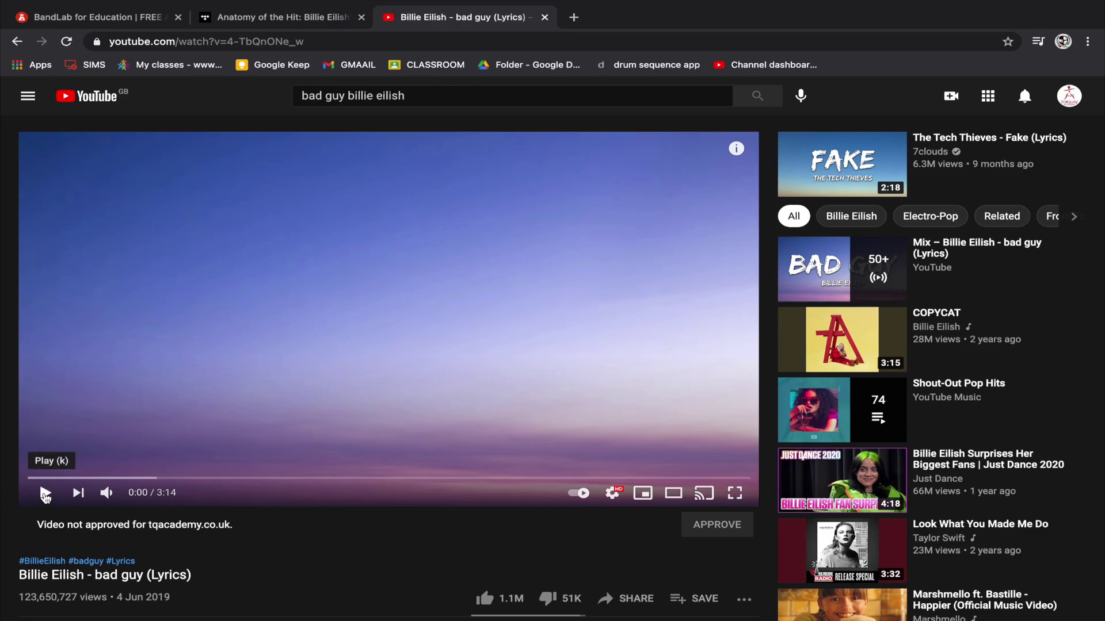
{"action": "left_click", "coordinate": [45, 494]}
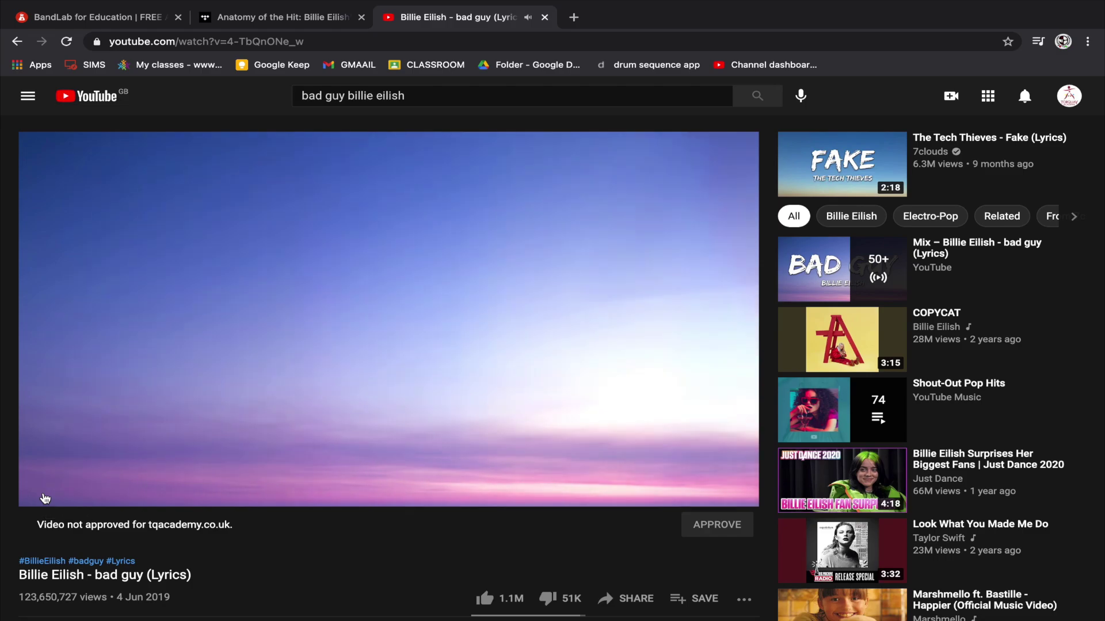
{"action": "left_click", "coordinate": [45, 496]}
{"action": "key", "text": "0"}
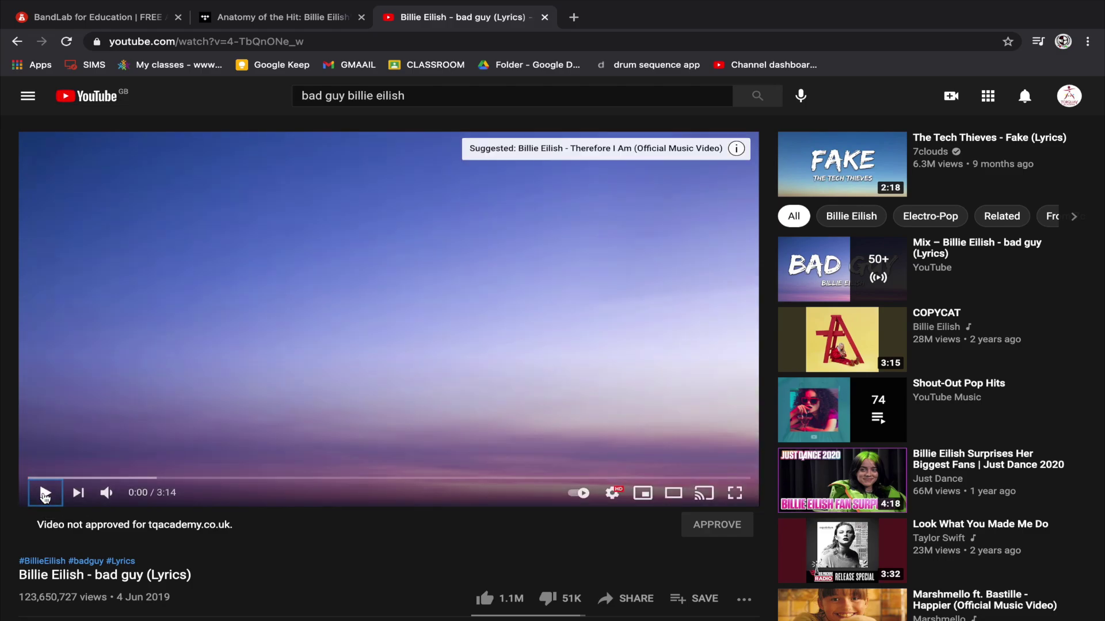
{"action": "left_click", "coordinate": [45, 496]}
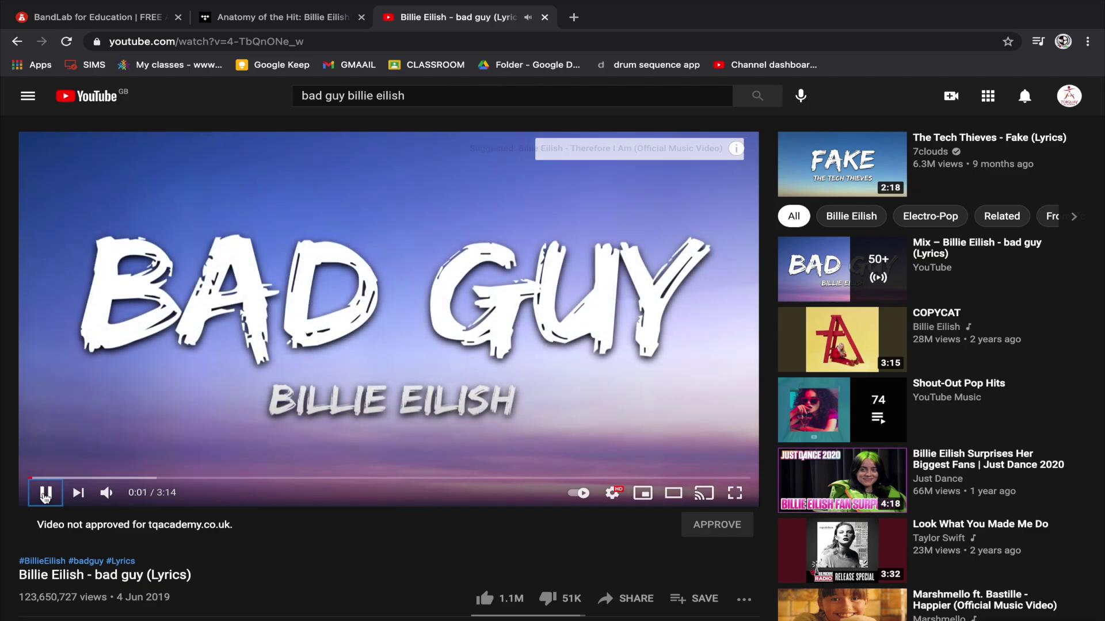
{"action": "left_click", "coordinate": [46, 493]}
{"action": "left_click", "coordinate": [46, 493]}
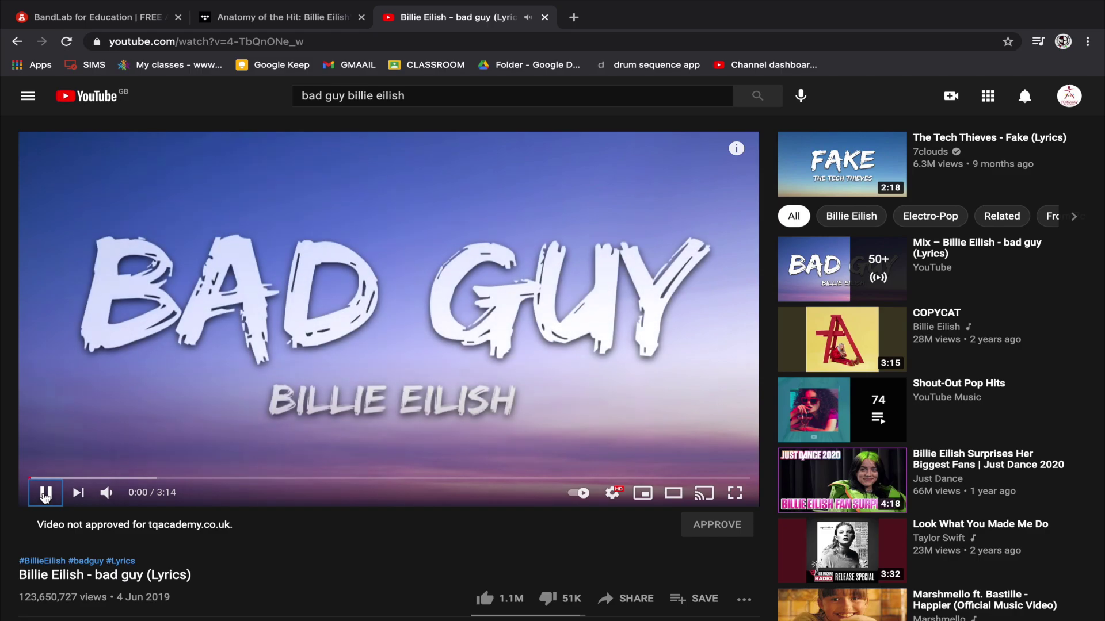
{"action": "left_click", "coordinate": [46, 493]}
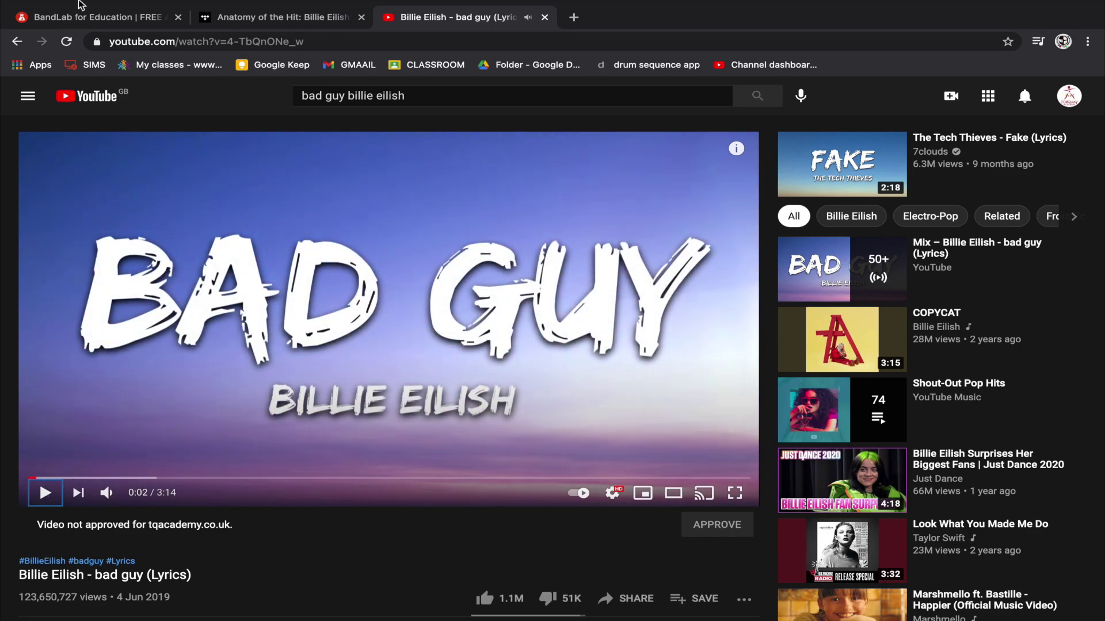
Return to the BandLab project and rename the instrument track as Kick drum.
{"action": "left_click", "coordinate": [72, 19]}
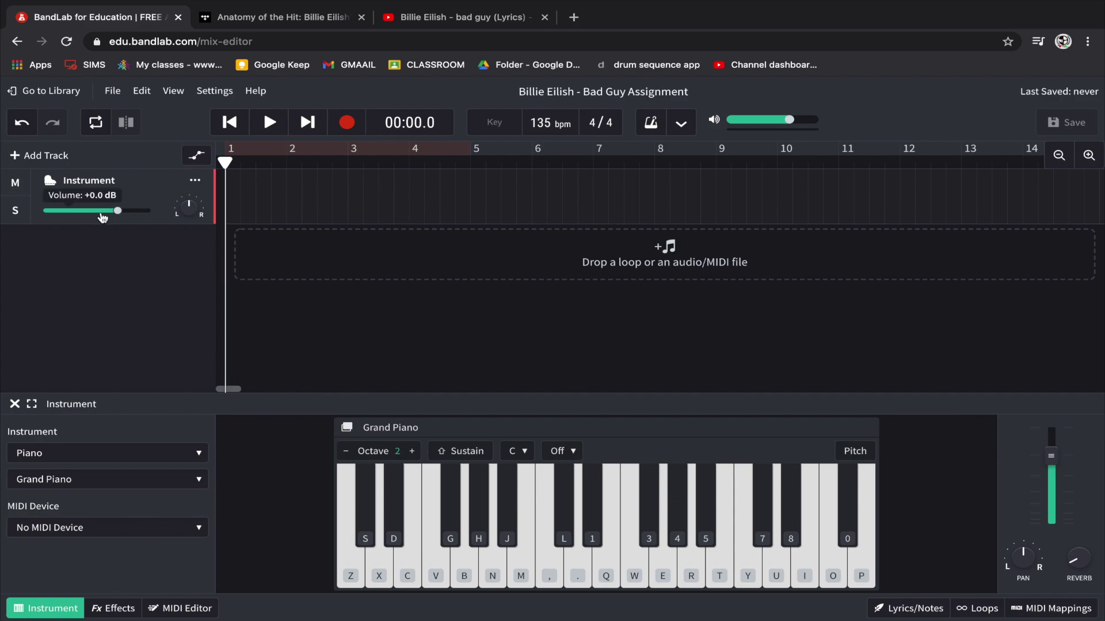
{"action": "double_click", "coordinate": [98, 183]}
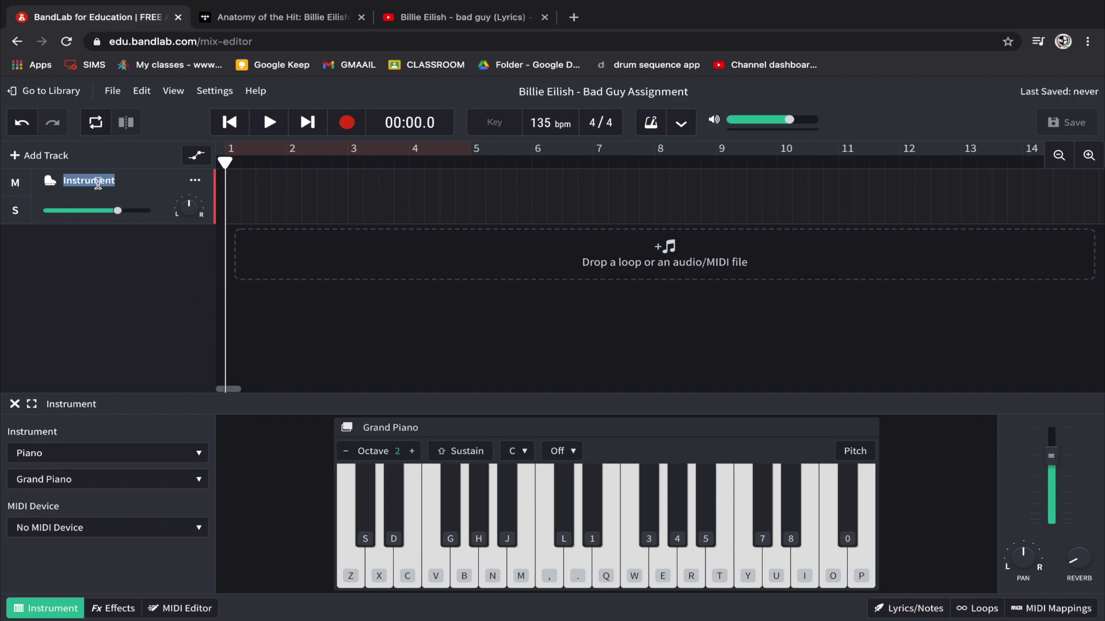
{"action": "type", "text": "Kick drum"}
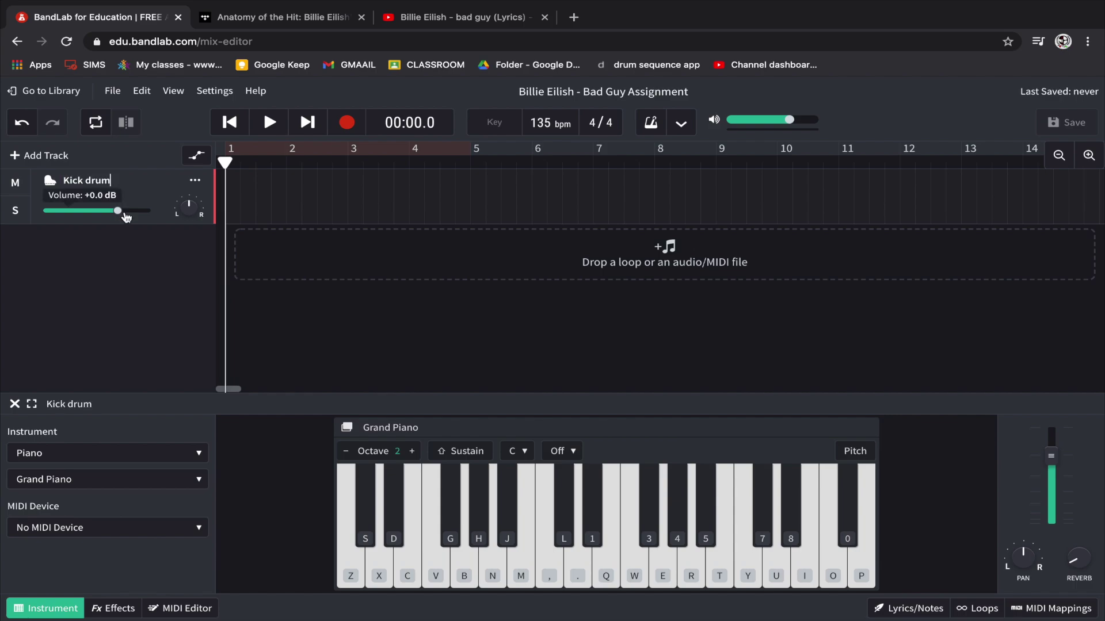
{"action": "left_click_drag", "start_coordinate": [454, 572], "coordinate": [745, 572]}
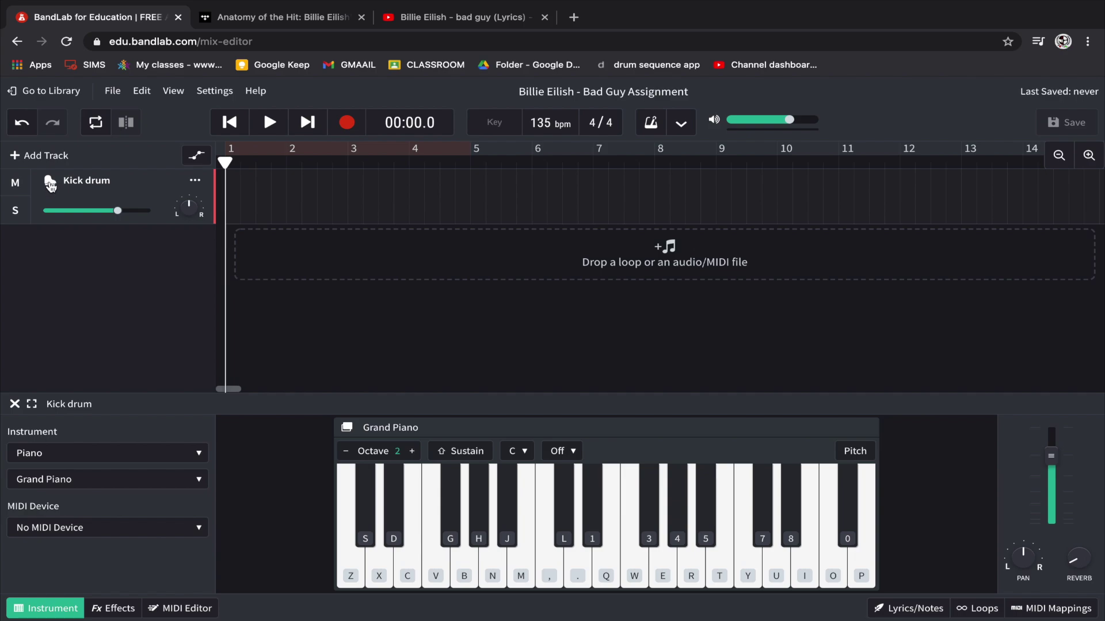
Change the Kick drum track's instrument to Drum Kits, preview the Classic Rock and Chill Wave kits, and choose Chill Wave.
{"action": "left_click", "coordinate": [62, 455]}
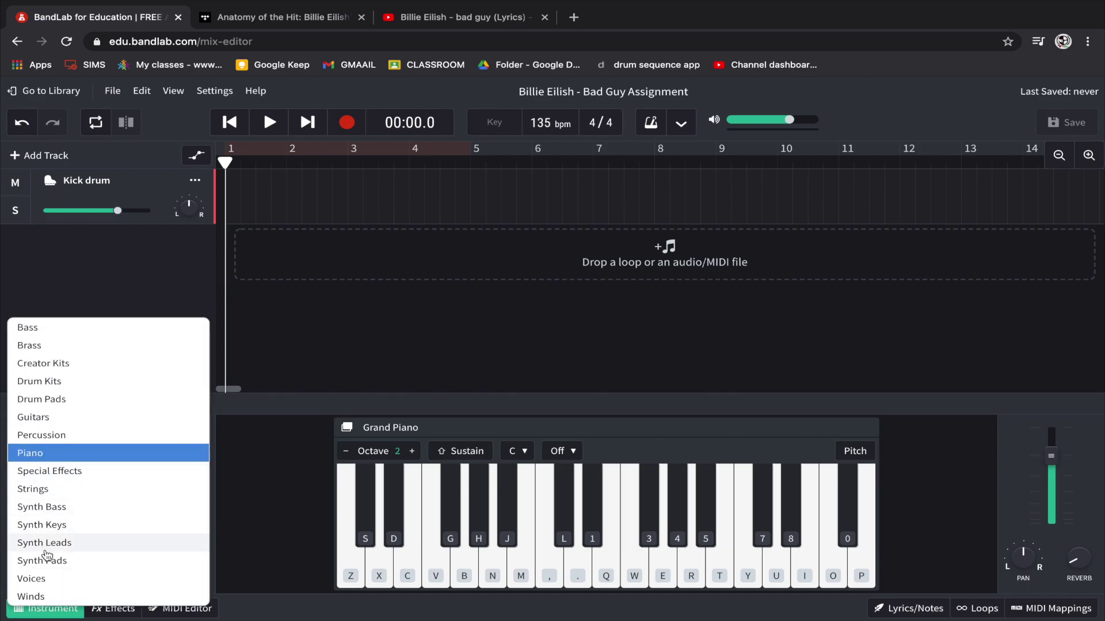
{"action": "left_click", "coordinate": [35, 386]}
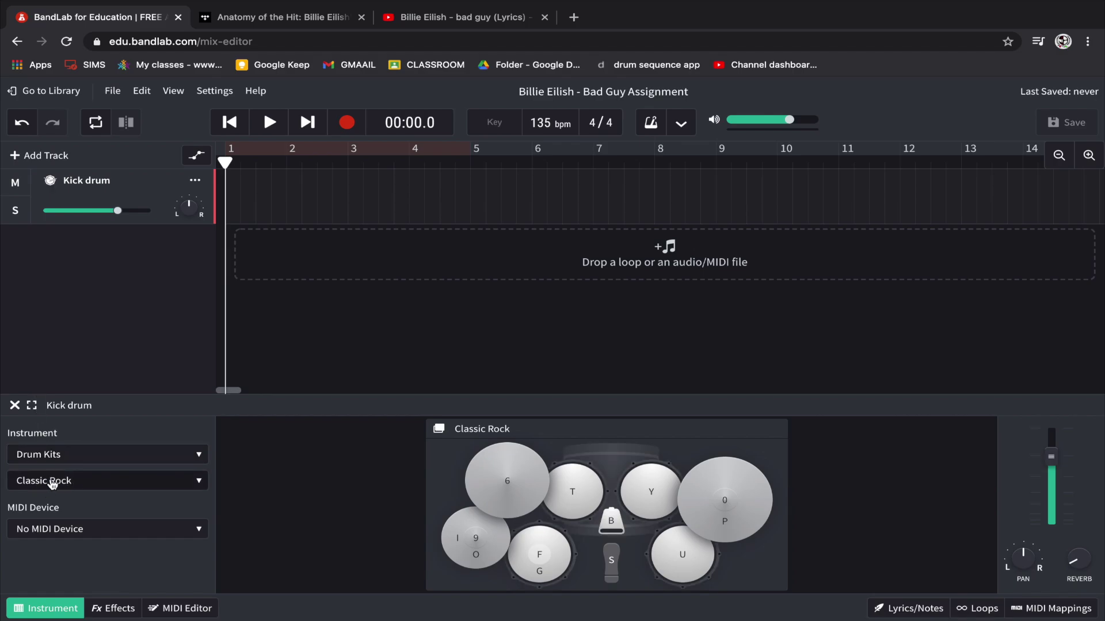
{"action": "left_click", "coordinate": [90, 485]}
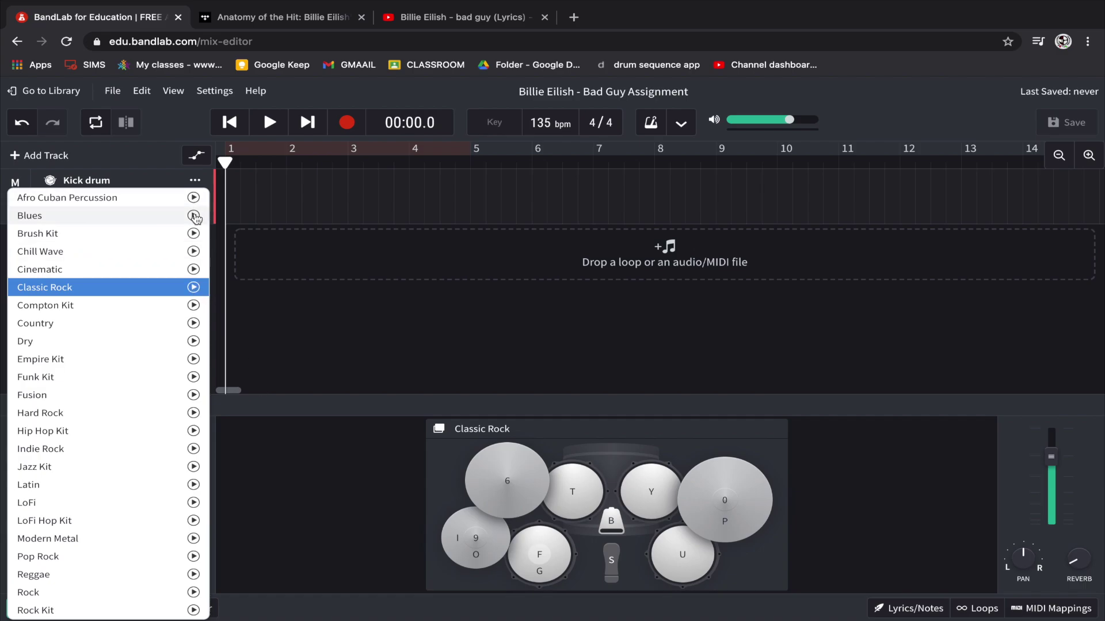
{"action": "left_click", "coordinate": [194, 289]}
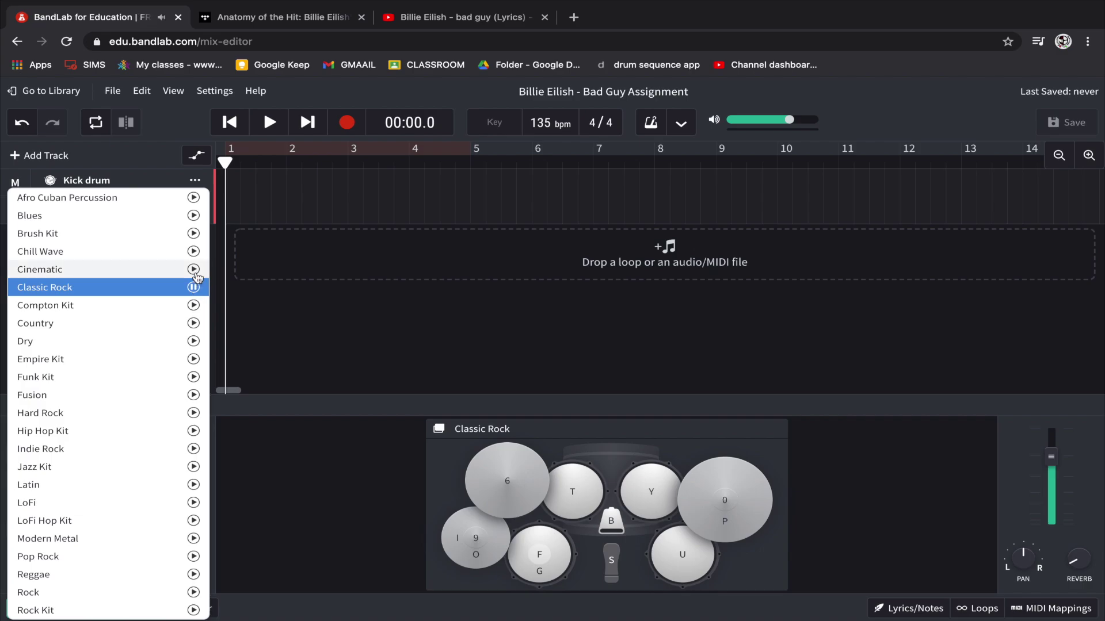
{"action": "left_click", "coordinate": [194, 253]}
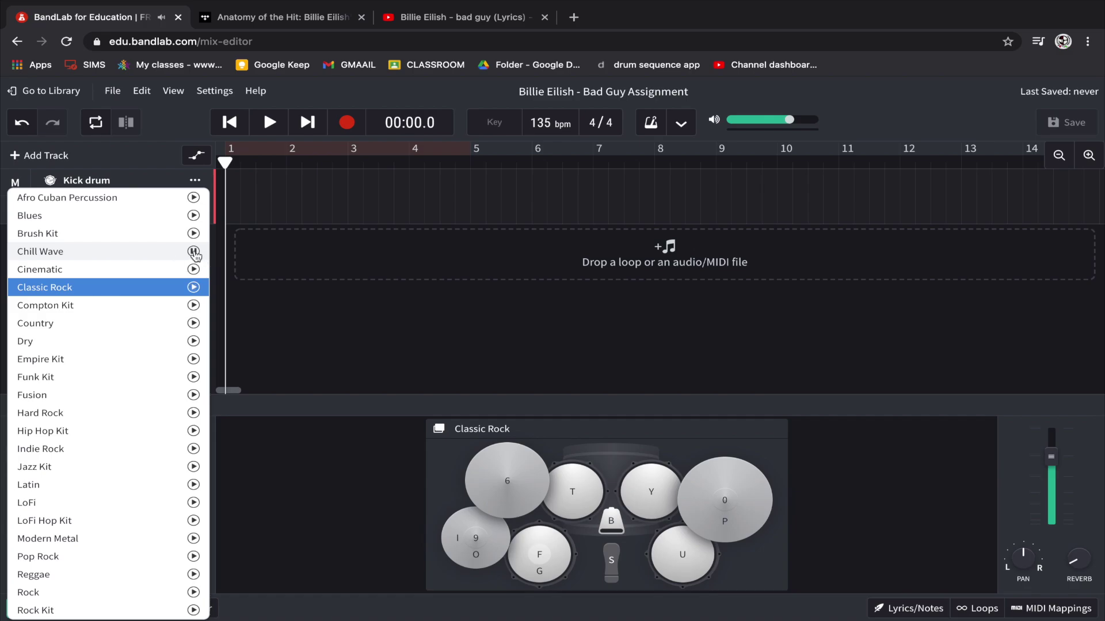
{"action": "left_click", "coordinate": [123, 256]}
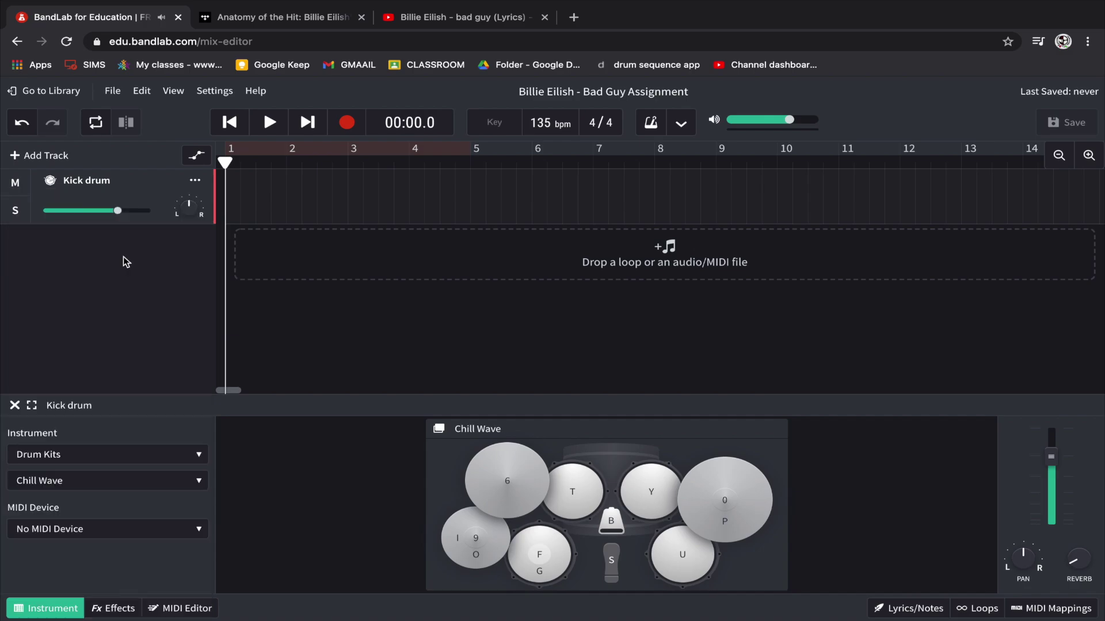
{"action": "left_click", "coordinate": [77, 482]}
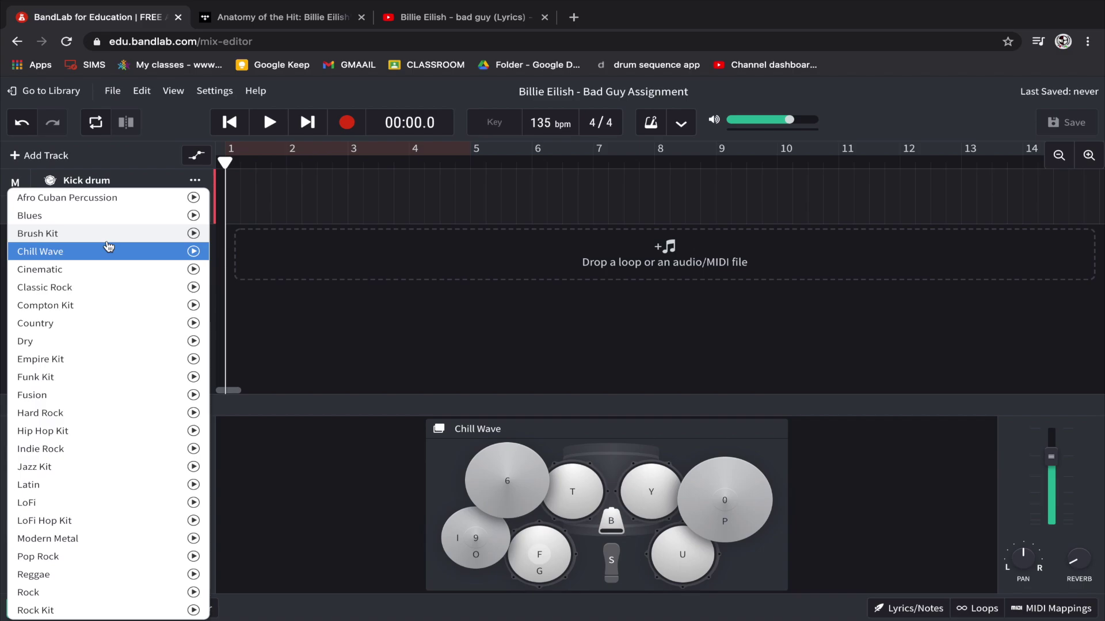
{"action": "left_click", "coordinate": [77, 254]}
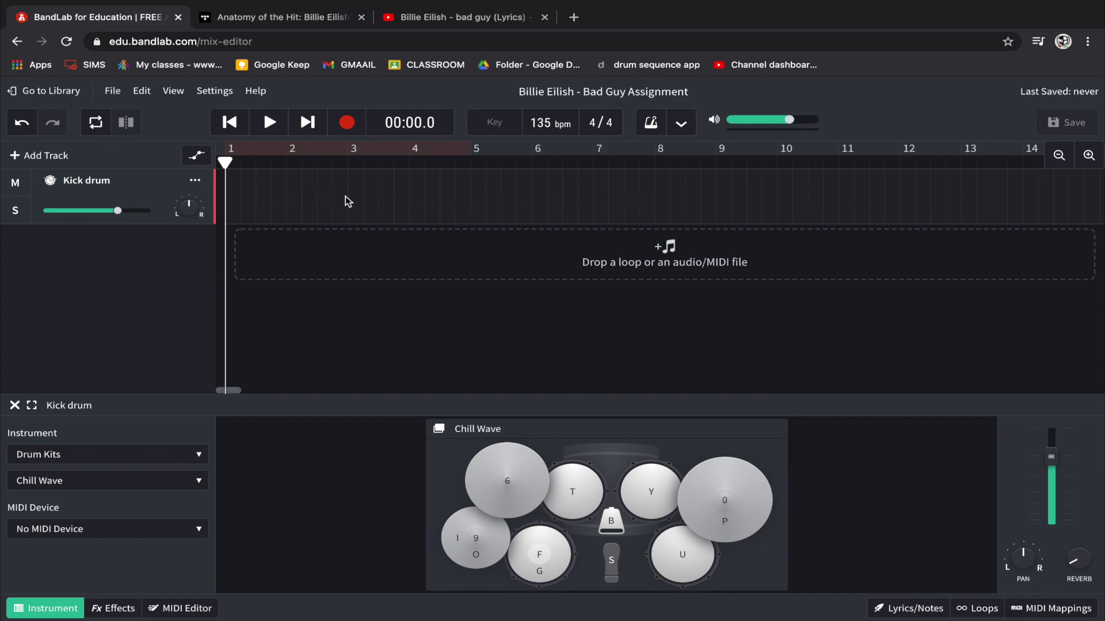
Create an empty four-bar region at bar 1 of the Kick drum track and show its full length in the MIDI Editor.
{"action": "left_click", "coordinate": [380, 198]}
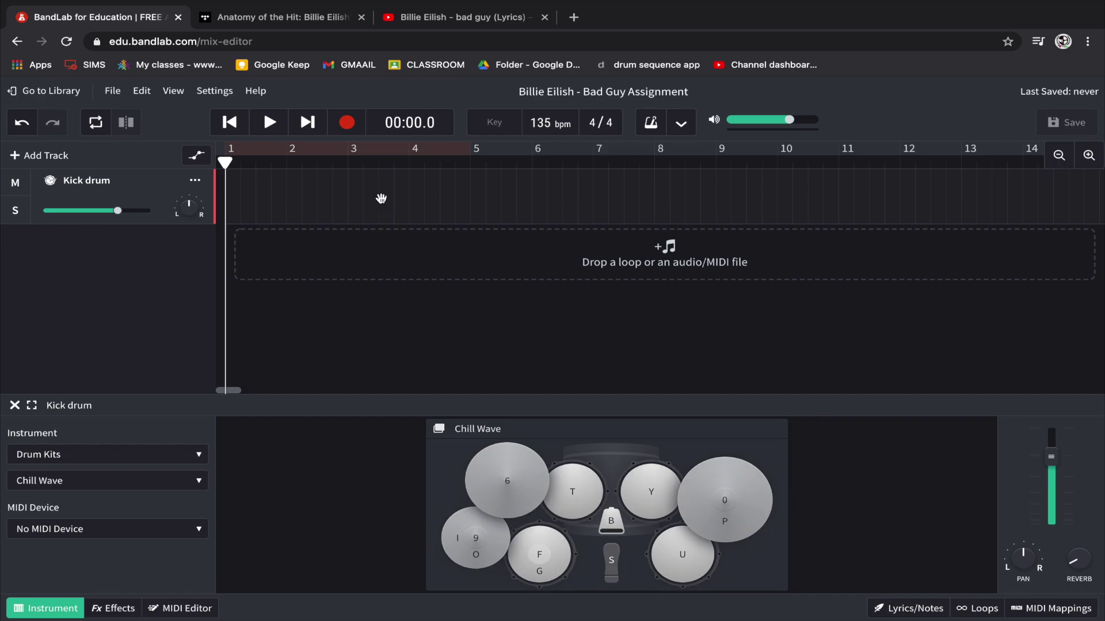
{"action": "double_click", "coordinate": [381, 198]}
{"action": "left_click", "coordinate": [458, 200]}
{"action": "left_click_drag", "start_coordinate": [458, 200], "coordinate": [317, 206]}
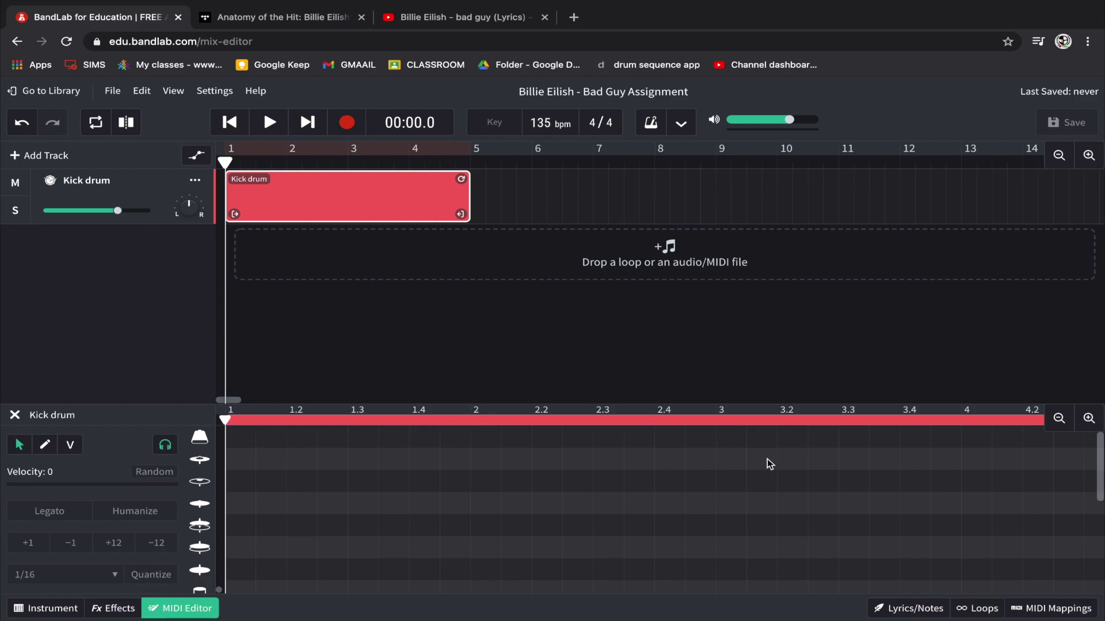
{"action": "left_click", "coordinate": [1070, 422]}
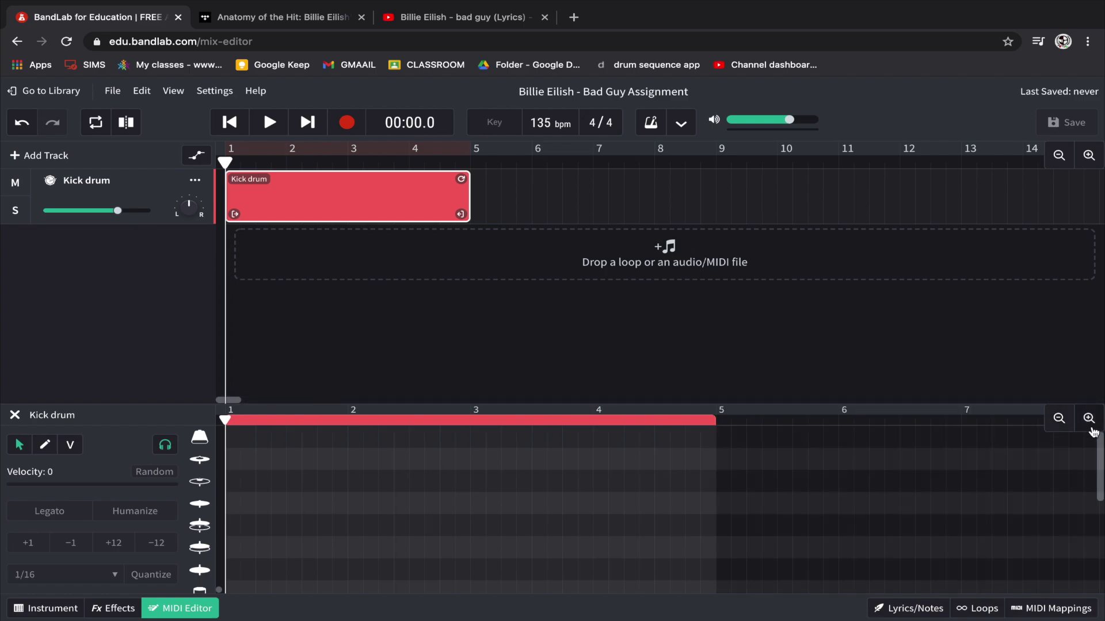
Audition the drum sounds in the MIDI Editor to locate the kick drum row.
{"action": "left_click", "coordinate": [1090, 426]}
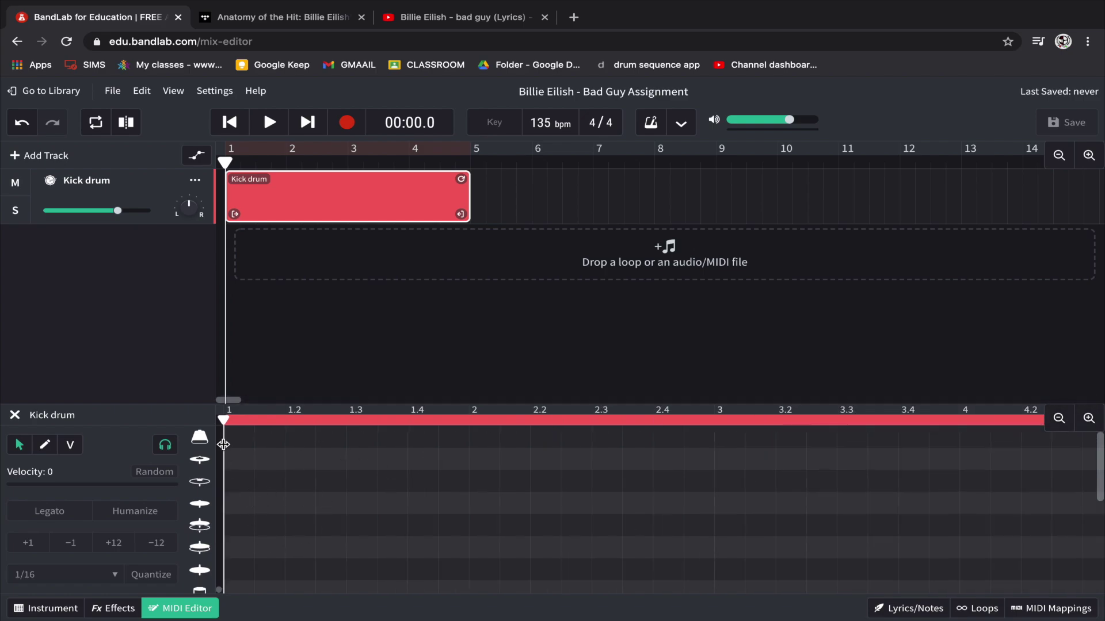
{"action": "left_click", "coordinate": [201, 551]}
{"action": "scroll", "coordinate": [337, 505], "scroll_direction": "down", "scroll_amount": 3}
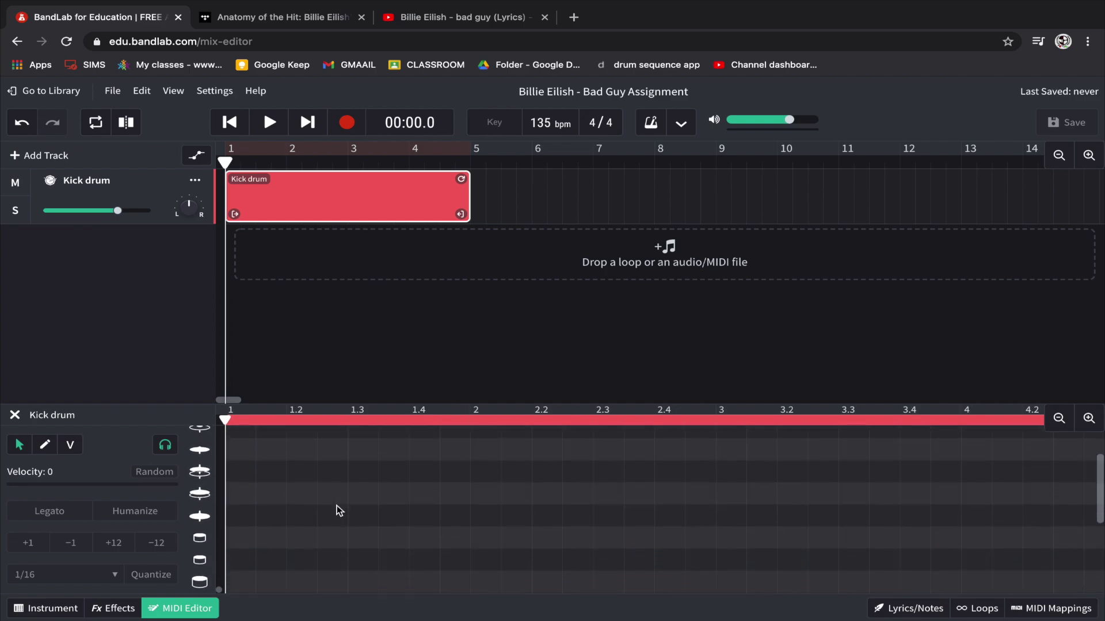
{"action": "scroll", "coordinate": [340, 511], "scroll_direction": "down", "scroll_amount": 2}
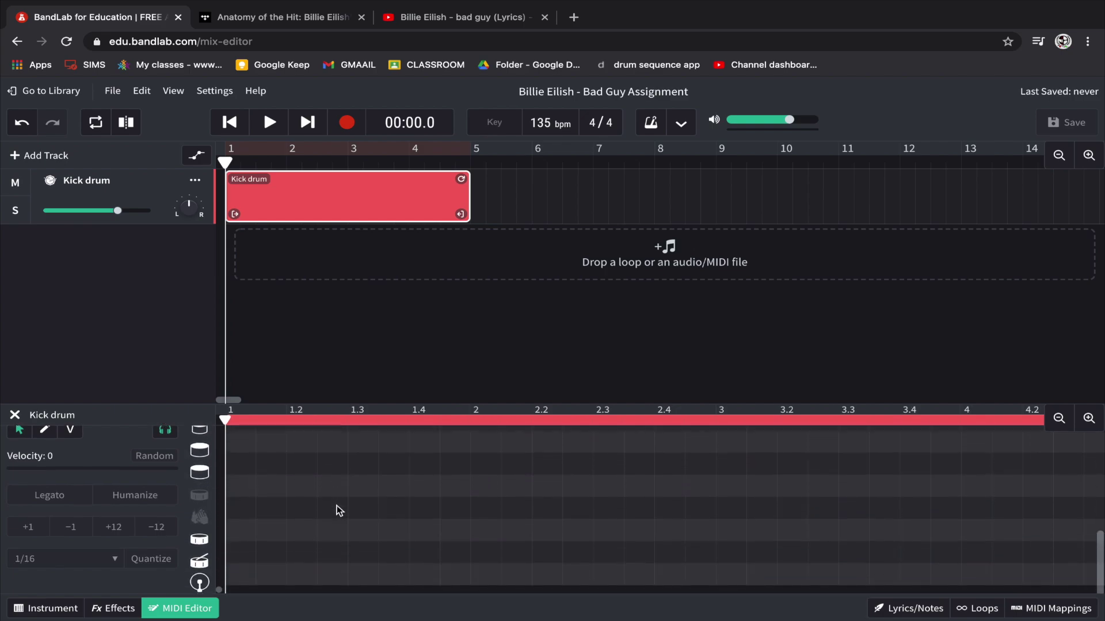
{"action": "left_click", "coordinate": [207, 582]}
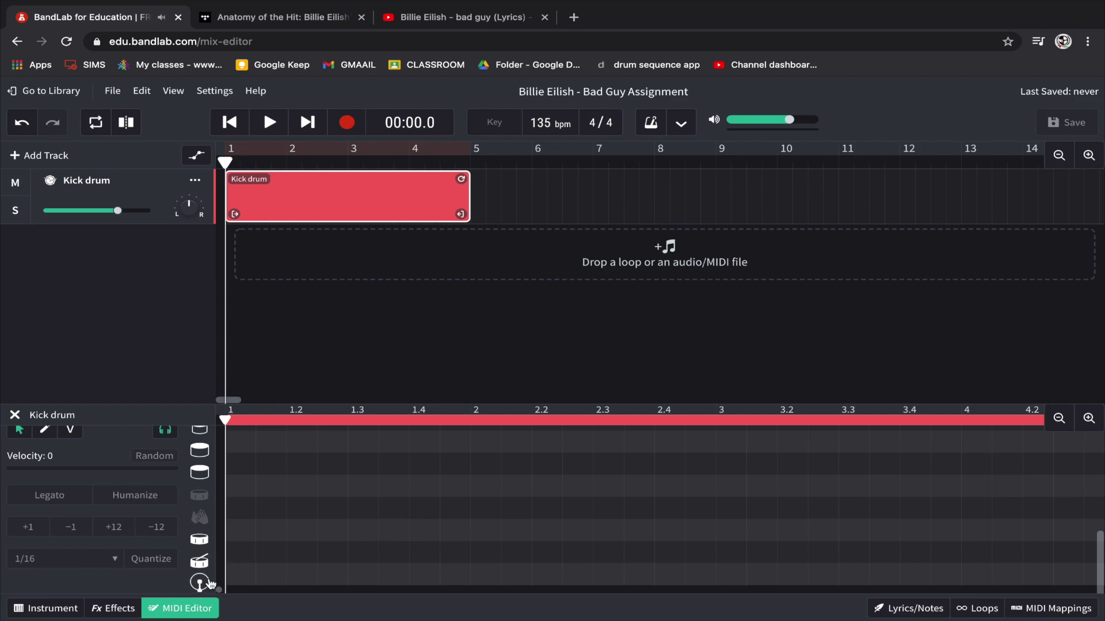
Place eight kick drum notes, one on every beat of bars 1 and 2.
{"action": "left_click", "coordinate": [240, 576]}
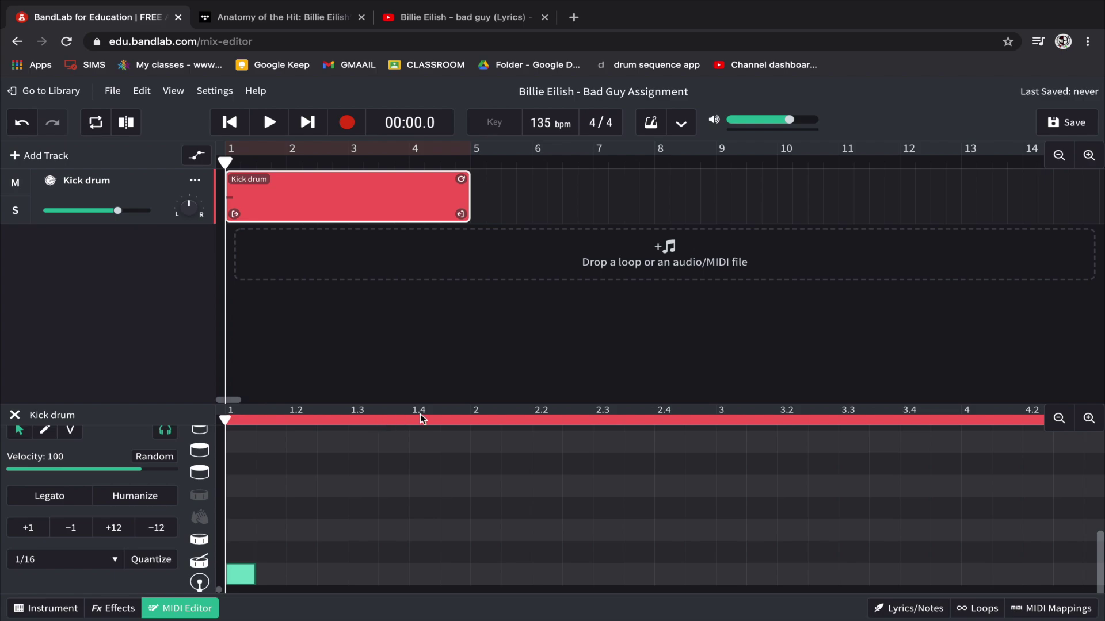
{"action": "left_click", "coordinate": [302, 575]}
{"action": "left_click", "coordinate": [361, 574]}
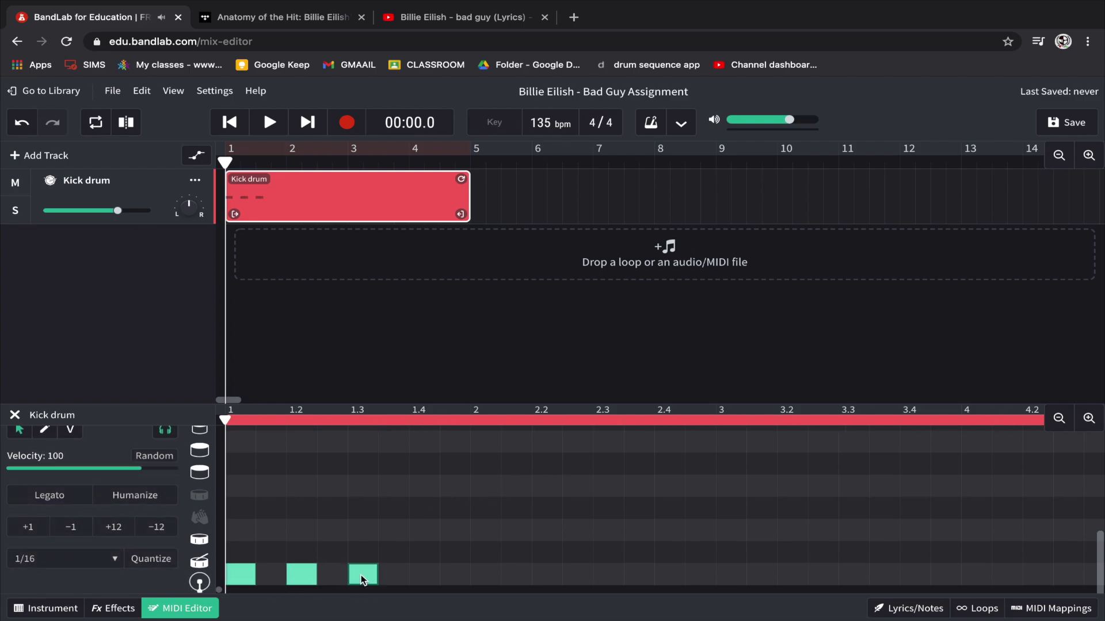
{"action": "left_click", "coordinate": [424, 575]}
{"action": "left_click", "coordinate": [486, 574]}
{"action": "left_click", "coordinate": [546, 575]}
{"action": "left_click", "coordinate": [610, 575]}
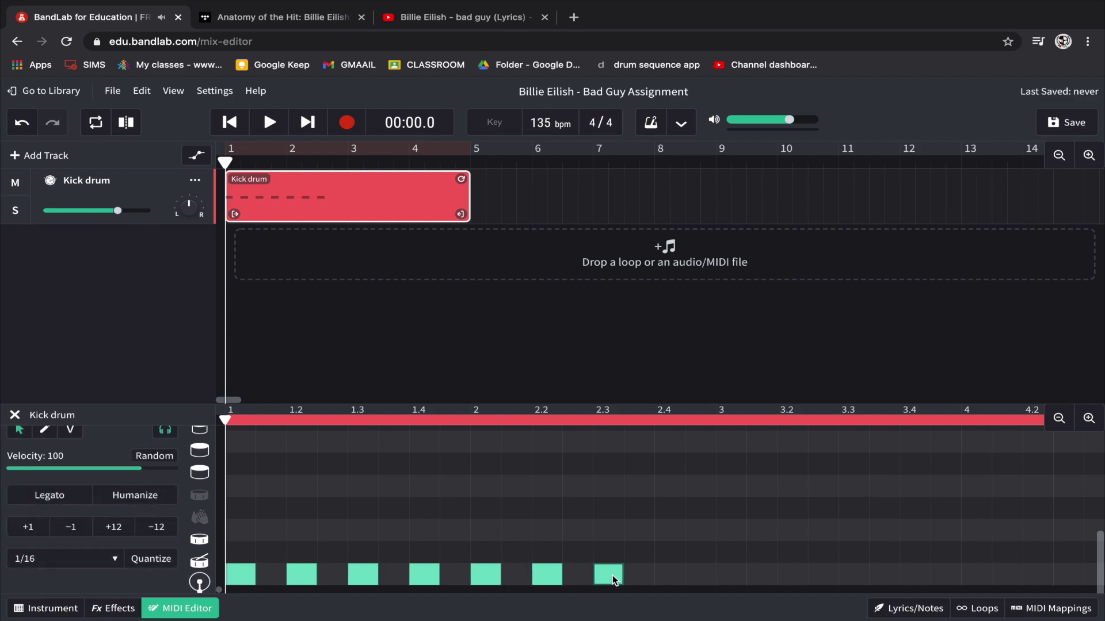
{"action": "left_click", "coordinate": [666, 573]}
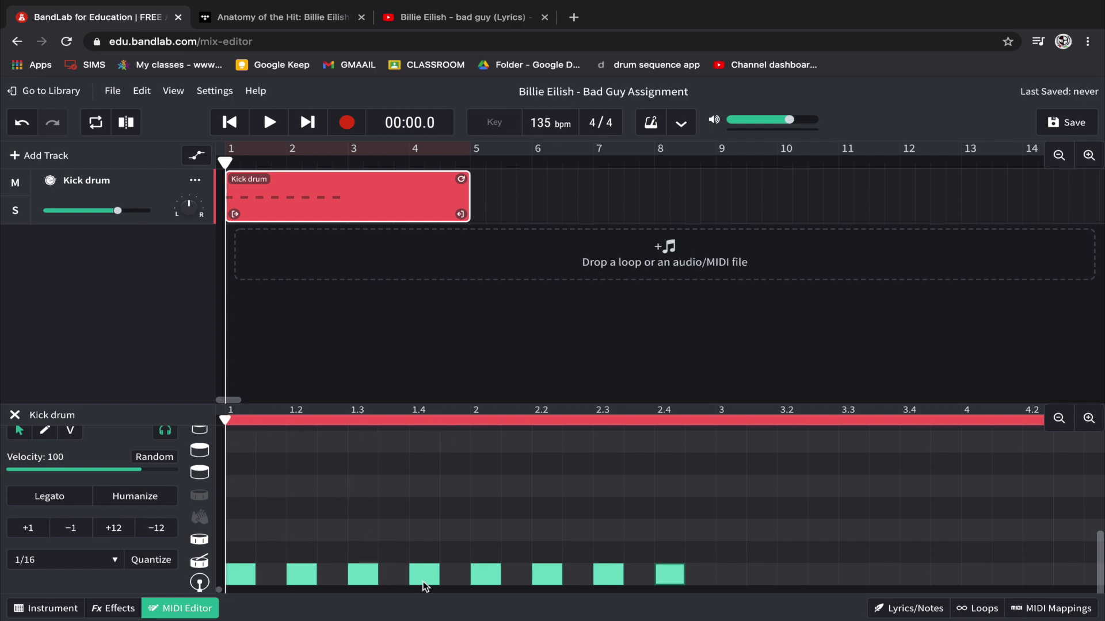
Play back the two-bar kick pattern and return the playhead to the start.
{"action": "key", "text": "space"}
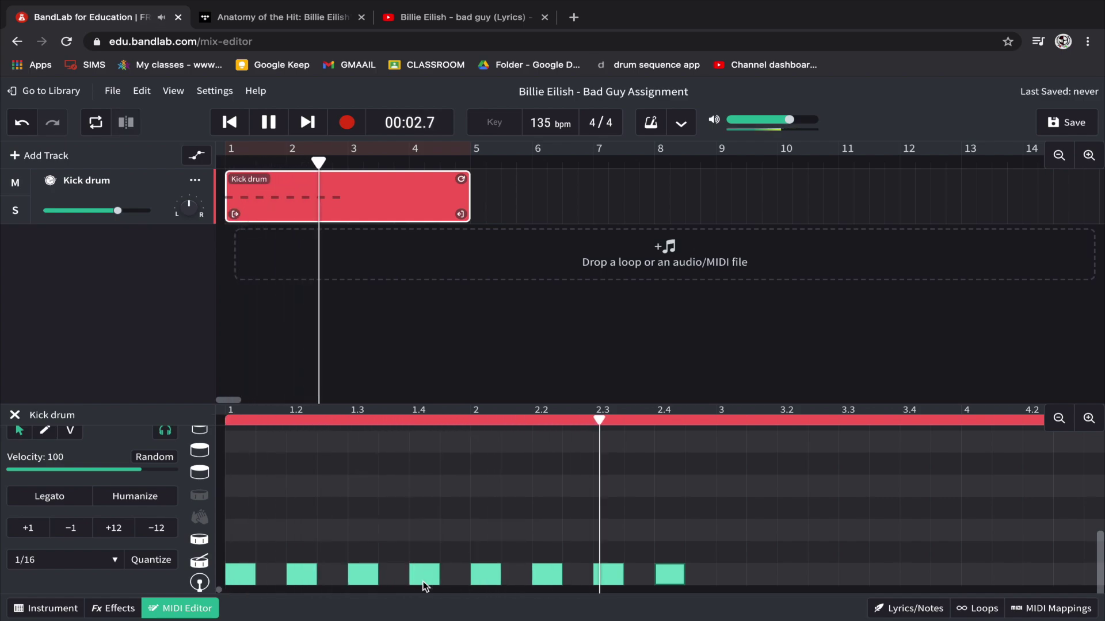
{"action": "key", "text": "space"}
{"action": "key", "text": "Return"}
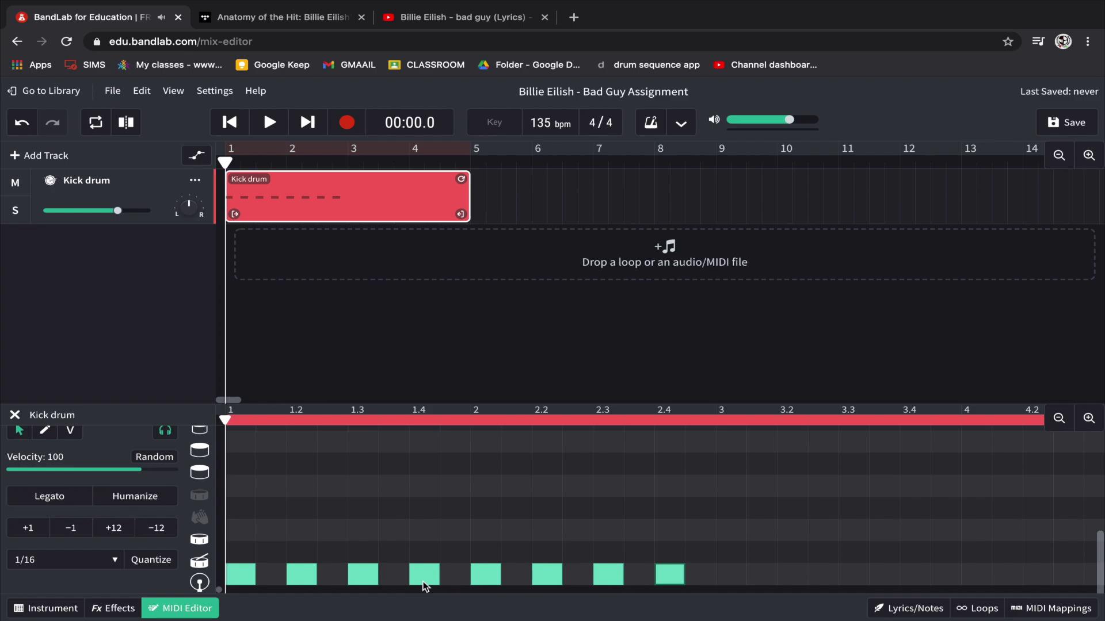
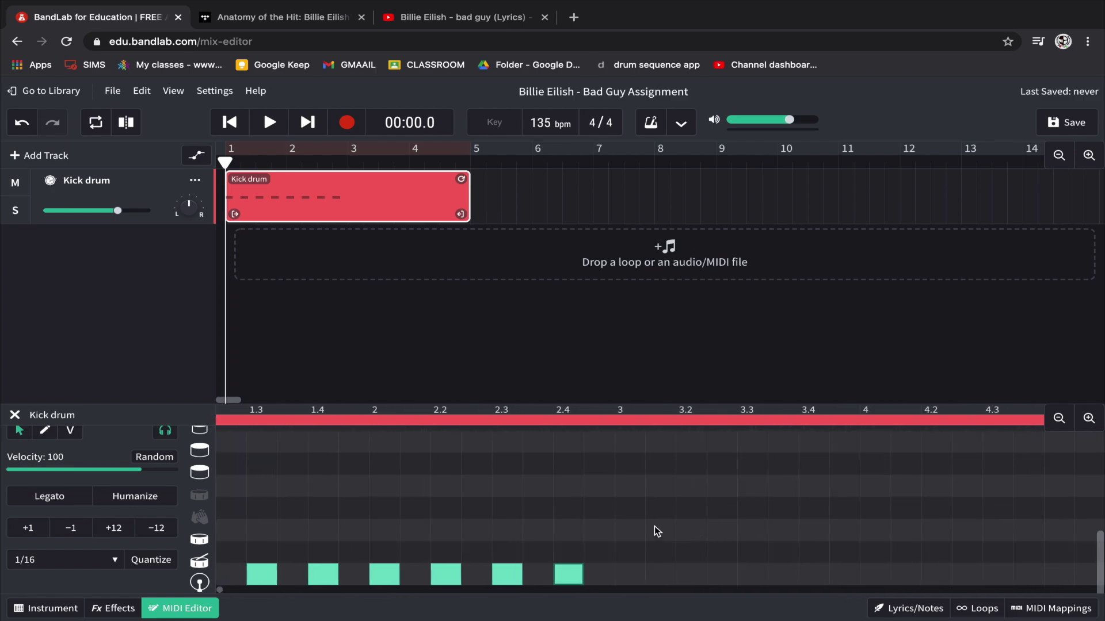
Copy all eight kick notes and paste them at bar 3 to fill bars 3 and 4.
{"action": "scroll", "coordinate": [654, 526], "scroll_direction": "left", "scroll_amount": 3}
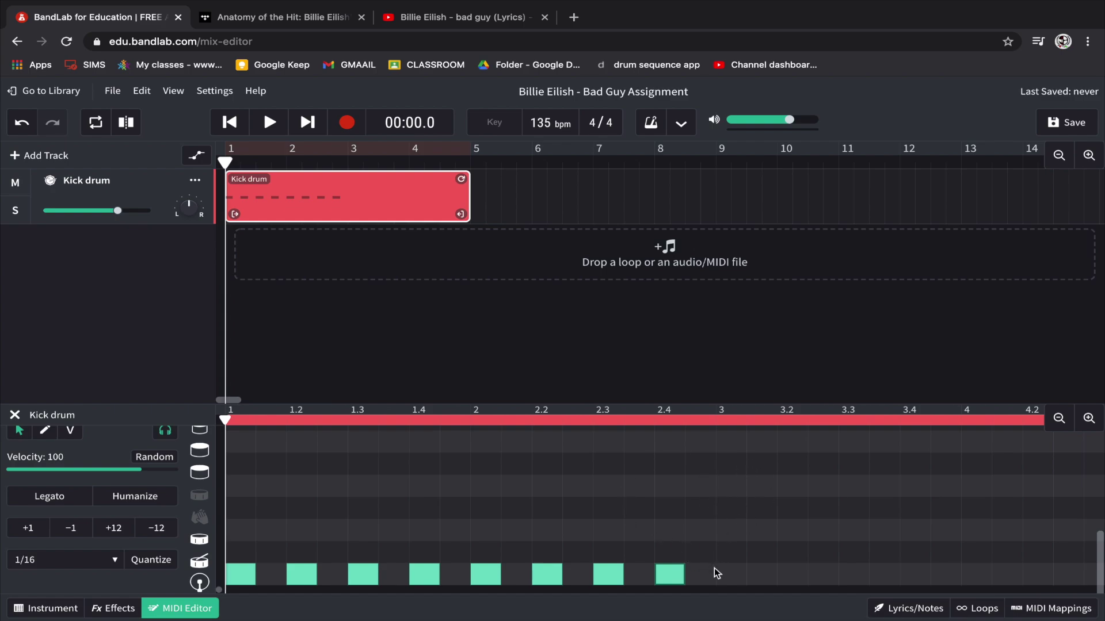
{"action": "scroll", "coordinate": [724, 510], "scroll_direction": "up", "scroll_amount": 1}
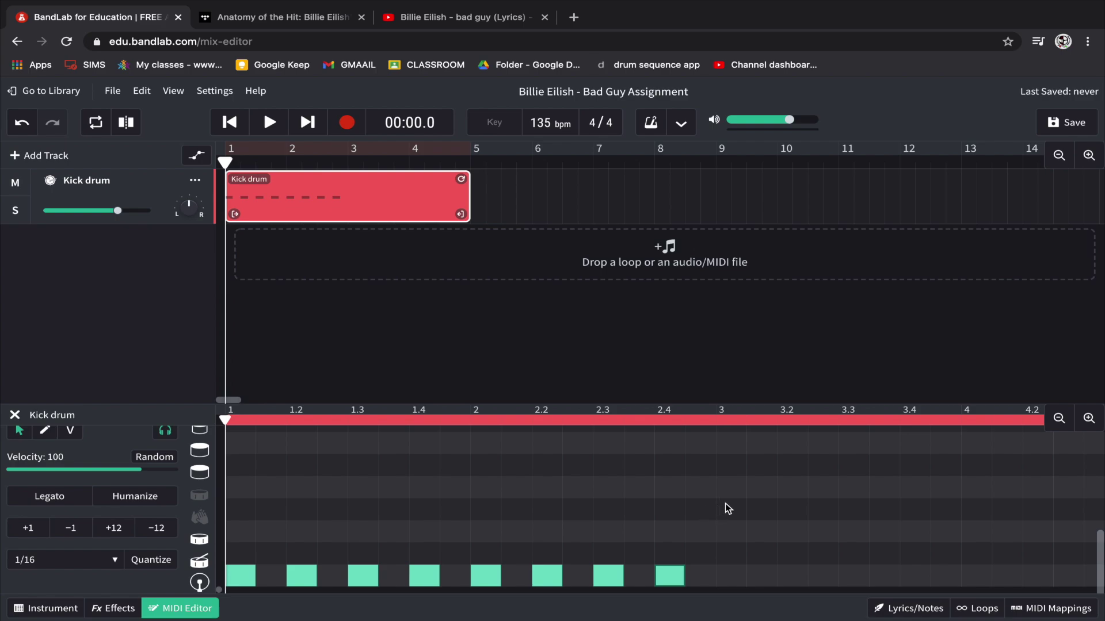
{"action": "left_click_drag", "start_coordinate": [721, 497], "coordinate": [236, 582]}
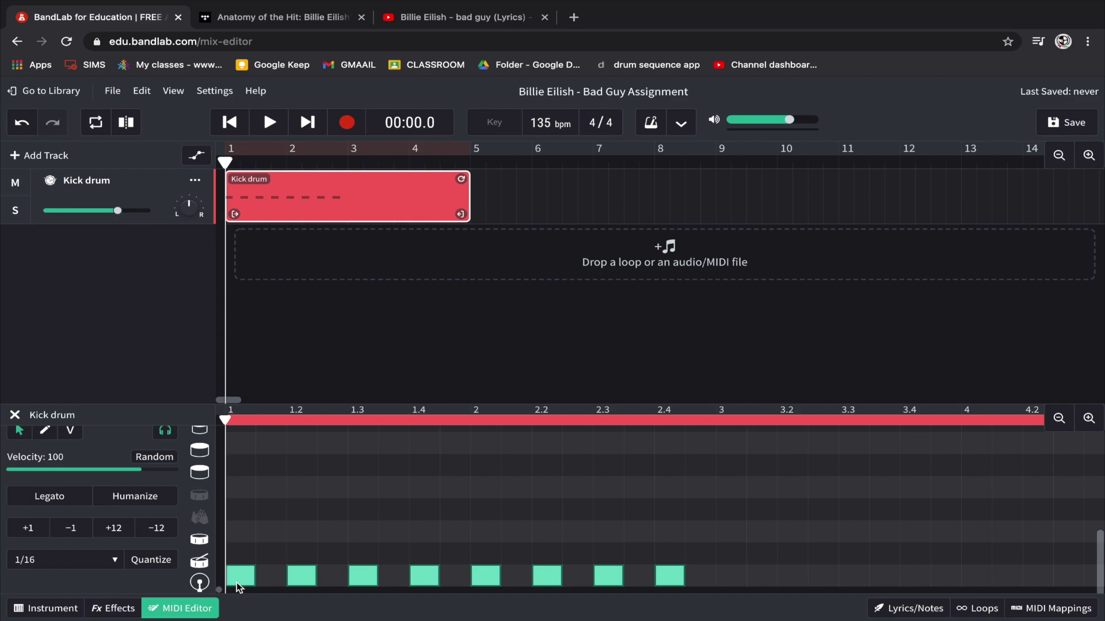
{"action": "key", "text": "space"}
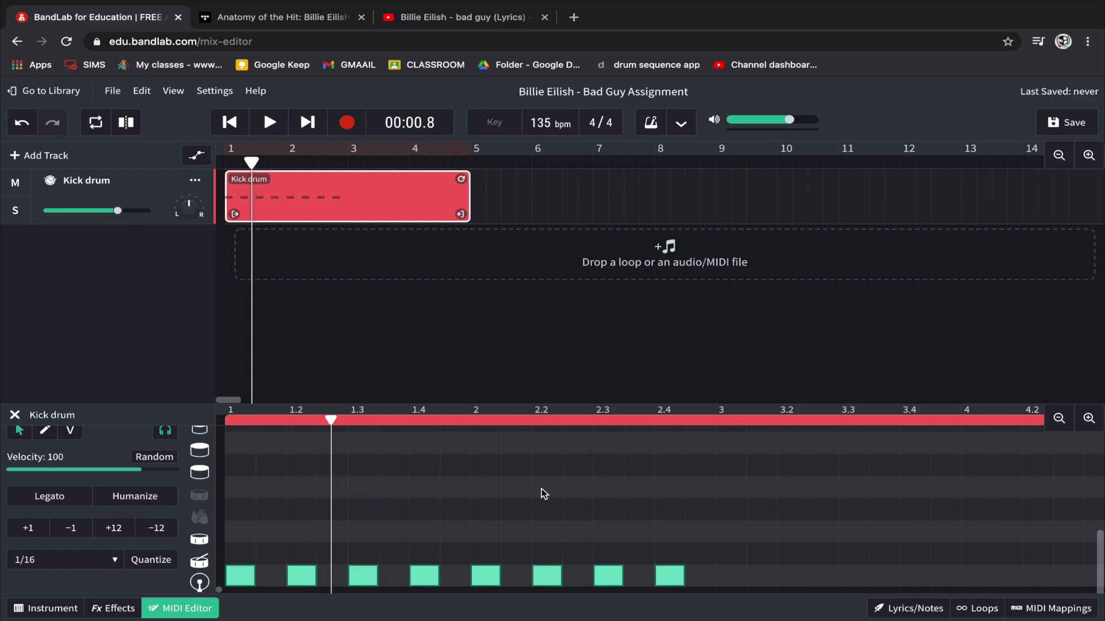
{"action": "left_click", "coordinate": [718, 423]}
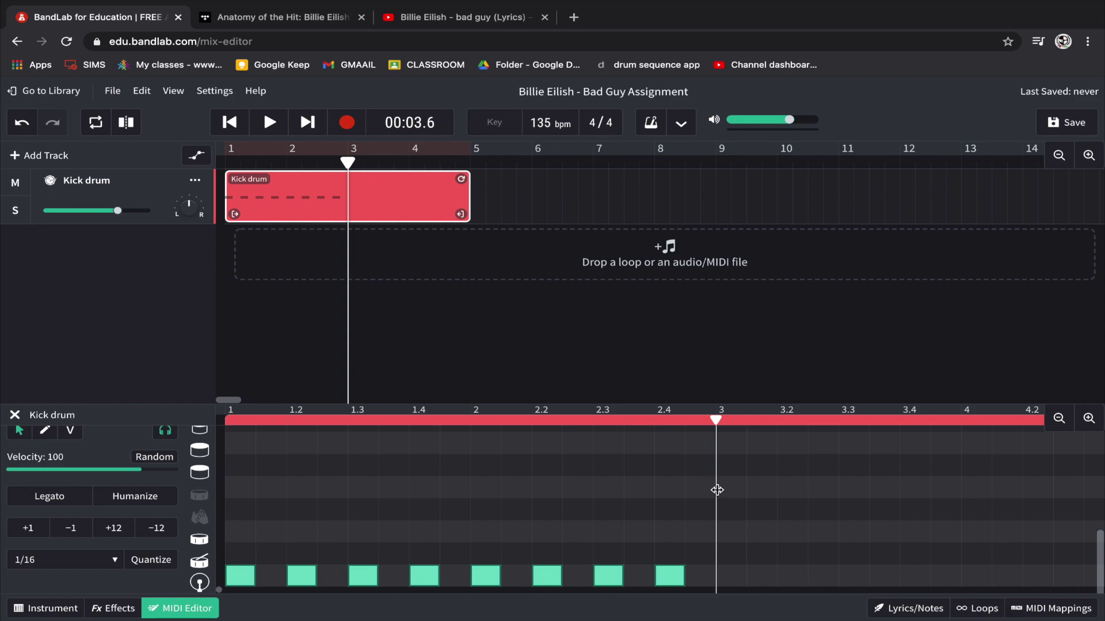
{"action": "key", "text": "ctrl+v"}
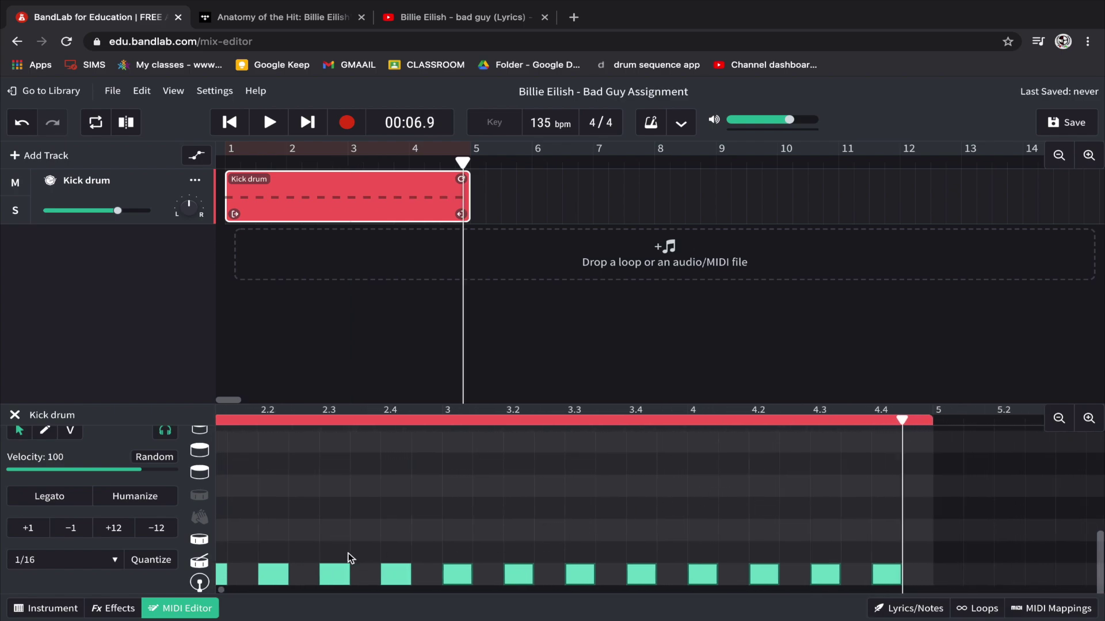
Play back the four-bar kick pattern from the start of the project.
{"action": "left_click", "coordinate": [440, 420]}
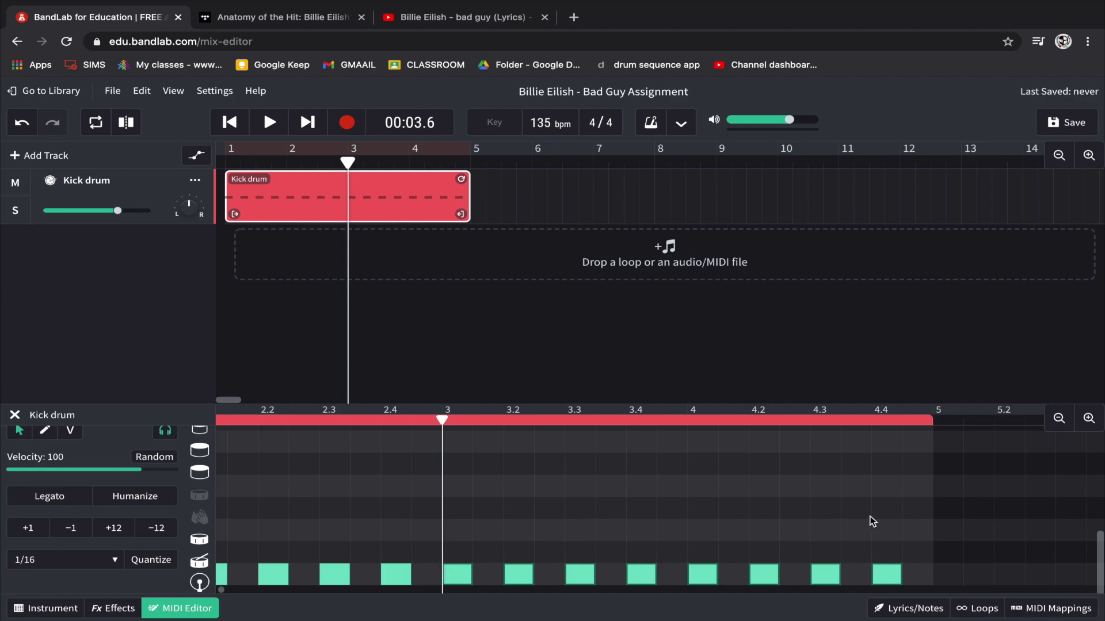
{"action": "key", "text": "Return"}
{"action": "key", "text": "space"}
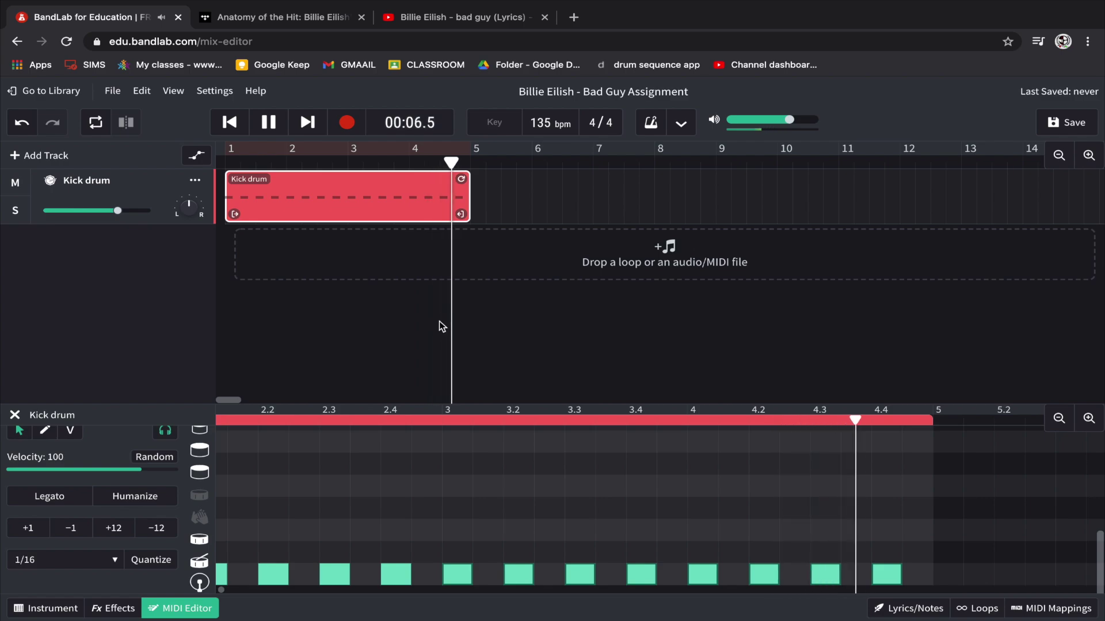
{"action": "left_click", "coordinate": [509, 477]}
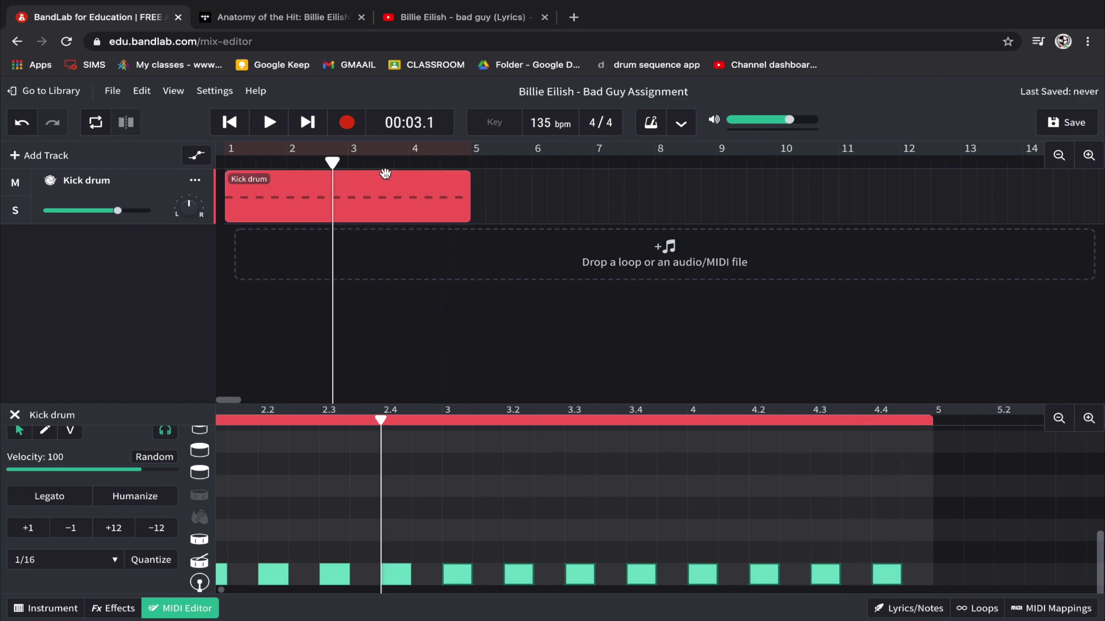
Loop the Kick drum region once more so that it extends to bar 9.
{"action": "left_click", "coordinate": [371, 198]}
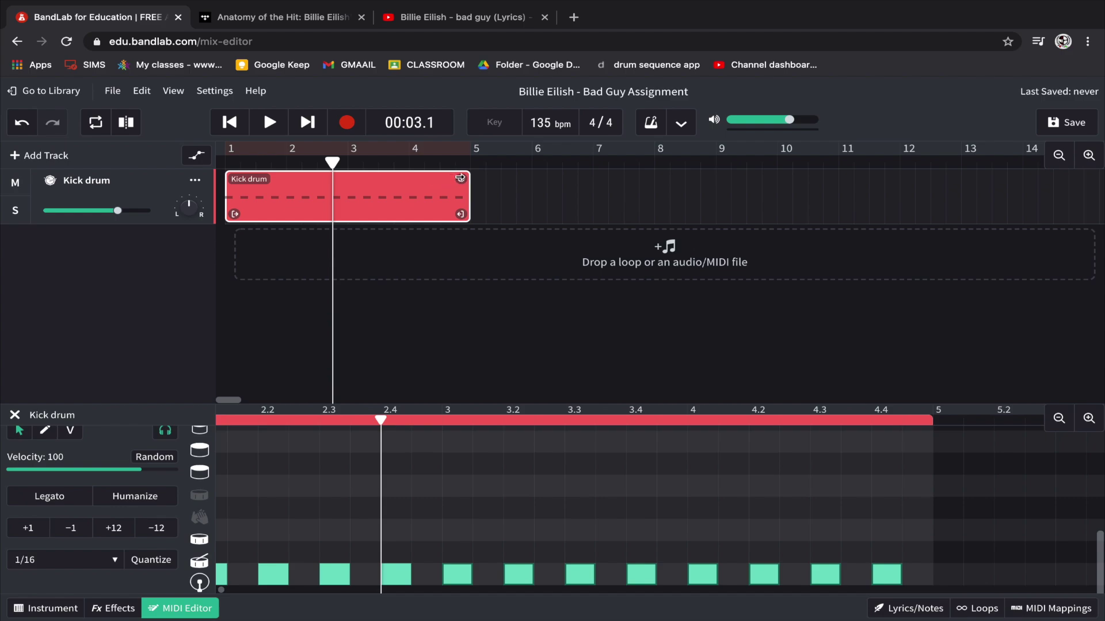
{"action": "left_click_drag", "start_coordinate": [462, 178], "coordinate": [703, 189]}
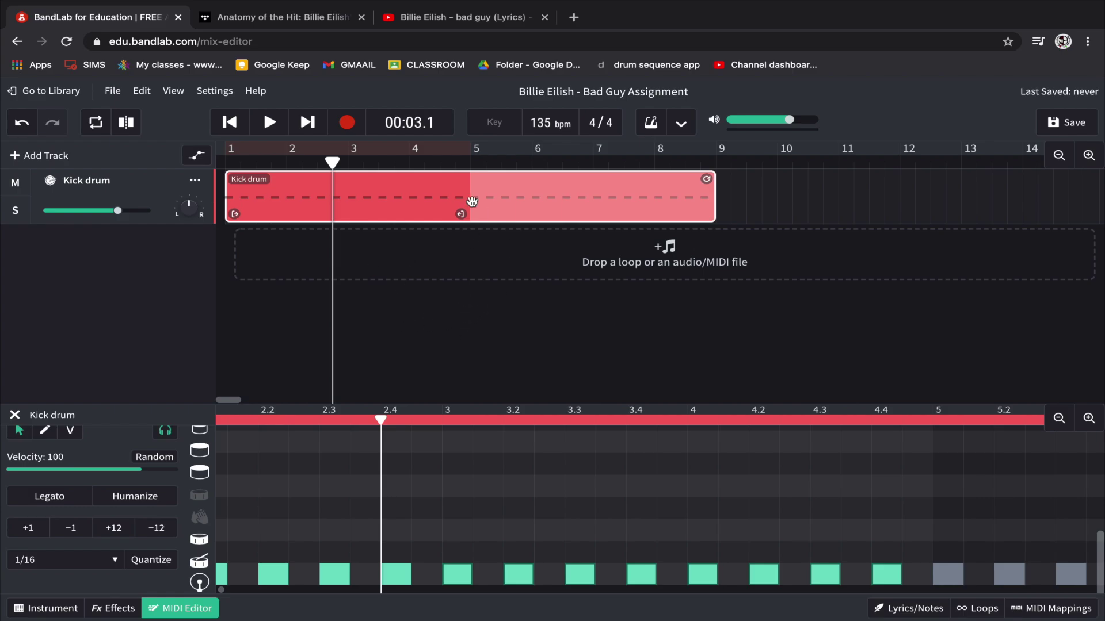
Switch to the YouTube bad guy lyric video, play a moment of it, pause it and return to the BandLab project.
{"action": "left_click", "coordinate": [454, 17]}
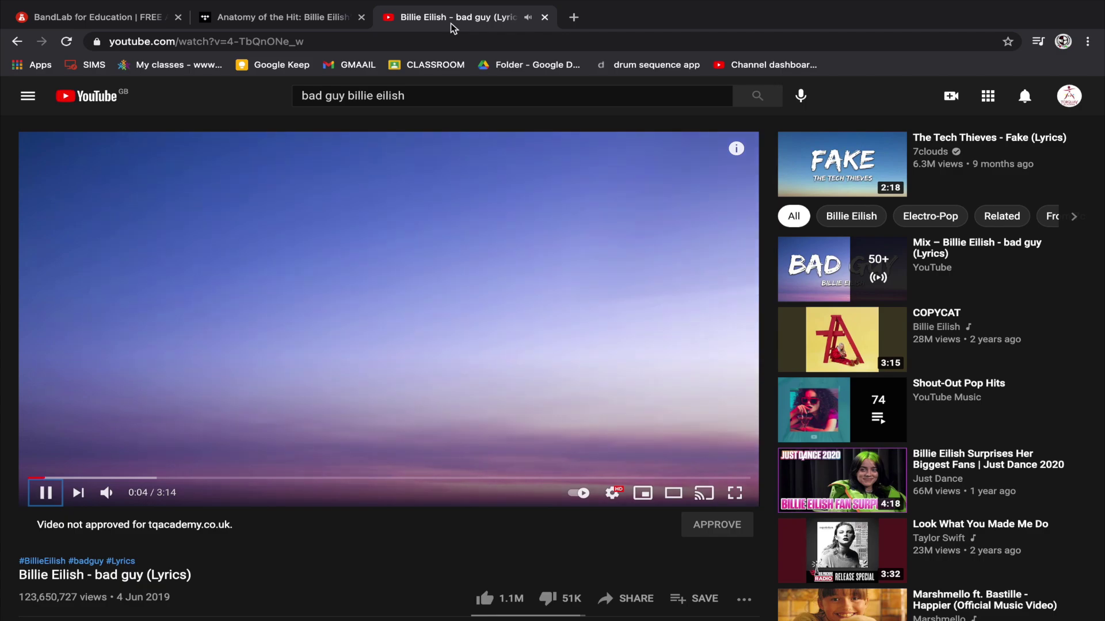
{"action": "key", "text": "space"}
{"action": "left_click", "coordinate": [98, 22]}
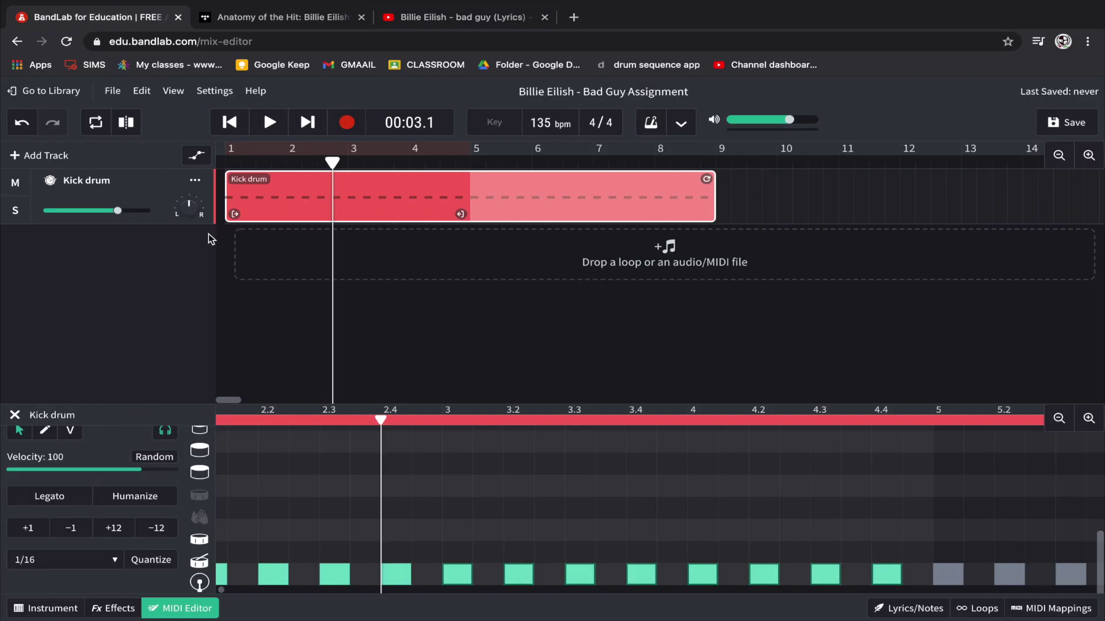
Add a new MIDI Instruments track and rename it as Bass.
{"action": "left_click", "coordinate": [40, 158]}
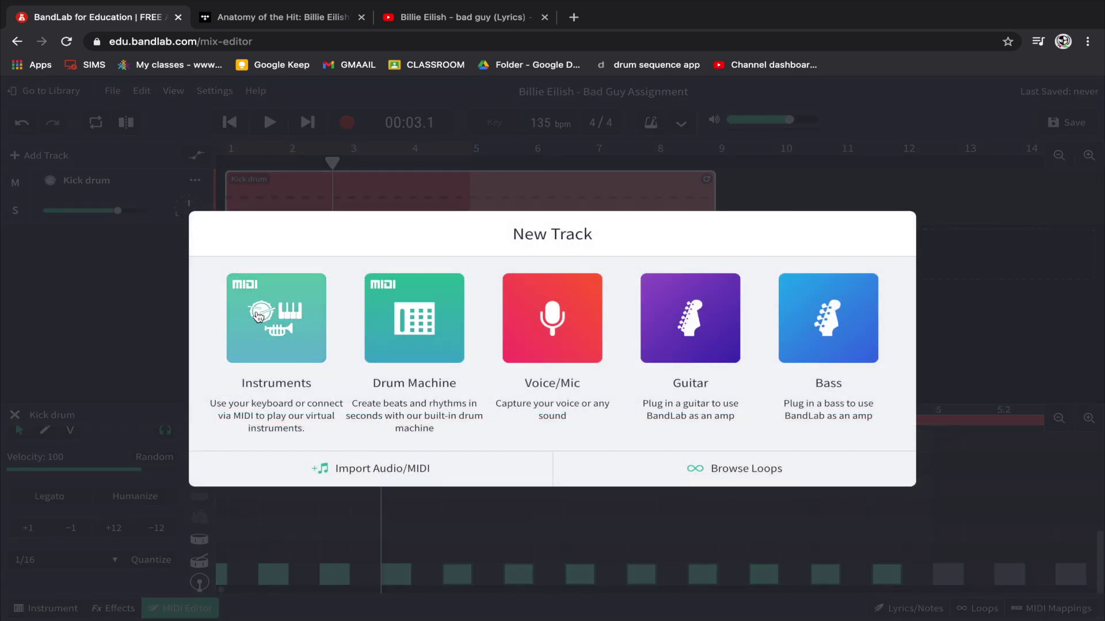
{"action": "left_click", "coordinate": [276, 324]}
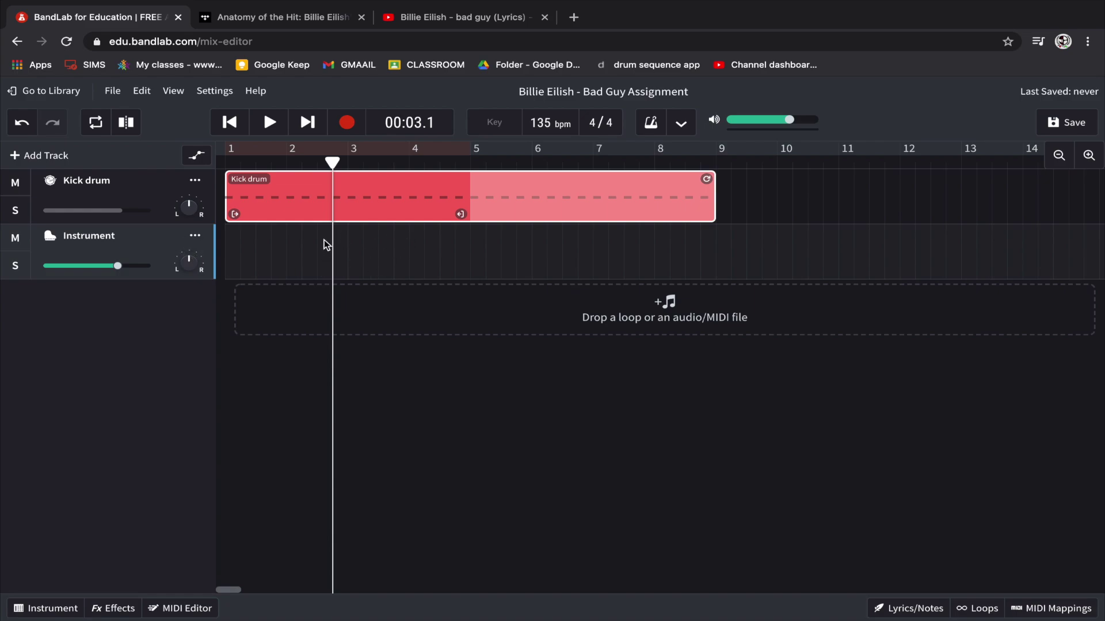
{"action": "double_click", "coordinate": [88, 236]}
{"action": "type", "text": "B"}
Change the Bass track's instrument category to Bass, keeping '62 P-Bass, and preview the Acoustic Bass Legato sound.
{"action": "left_click", "coordinate": [51, 241]}
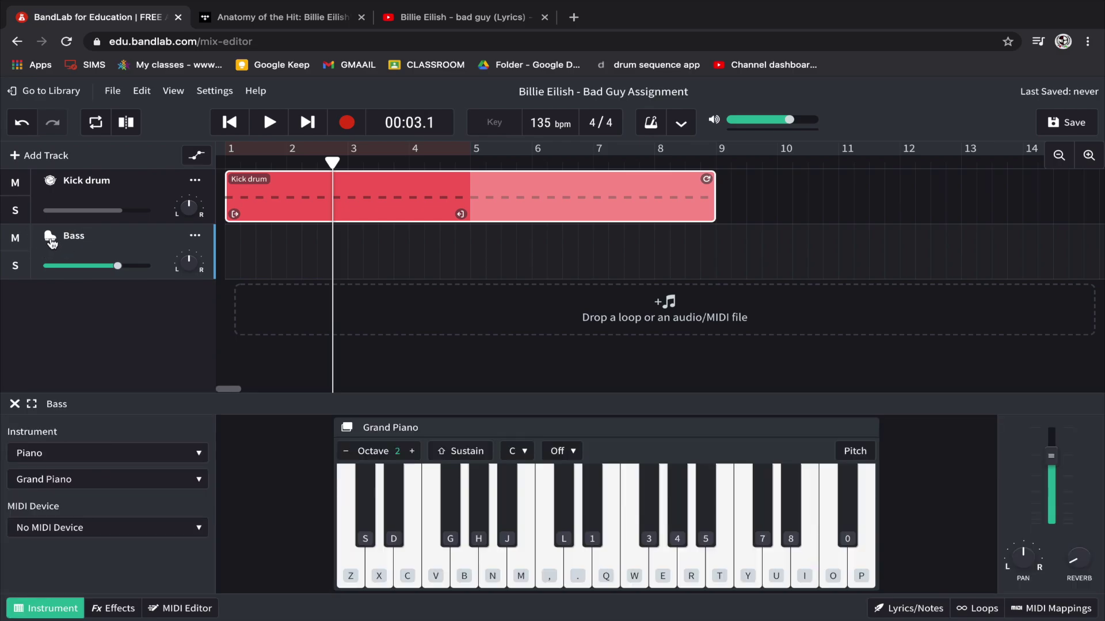
{"action": "left_click", "coordinate": [87, 454]}
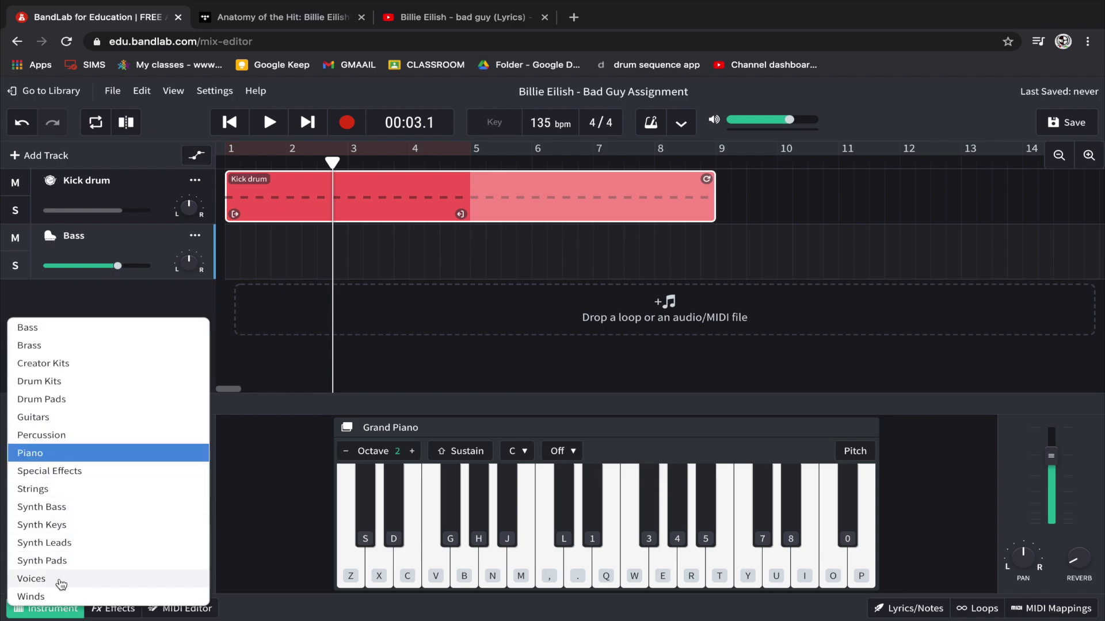
{"action": "left_click", "coordinate": [36, 334]}
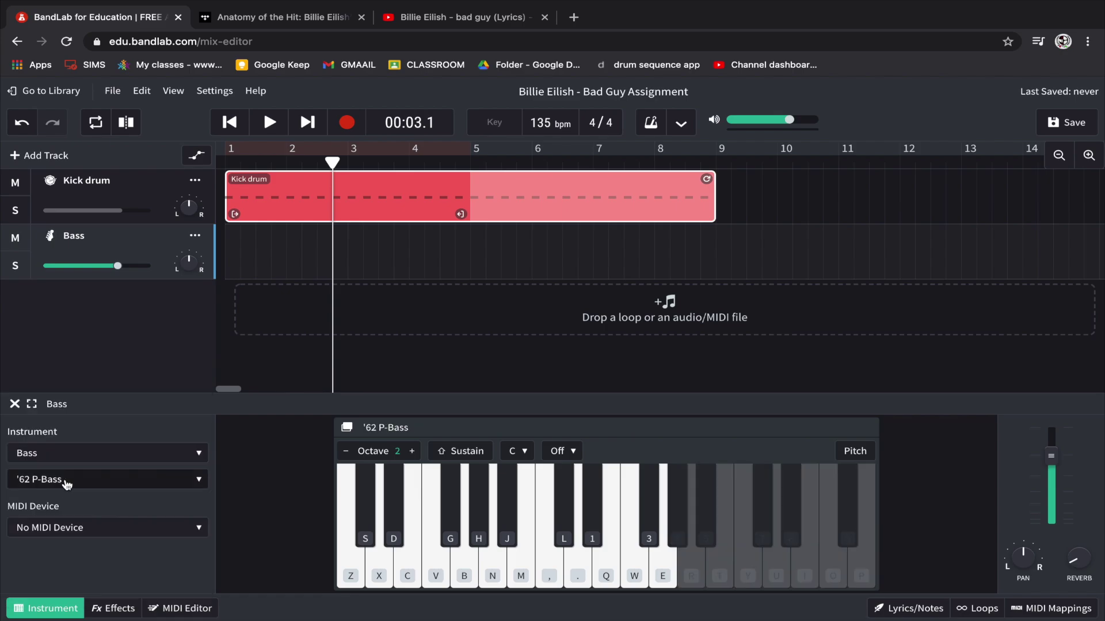
{"action": "left_click", "coordinate": [67, 484]}
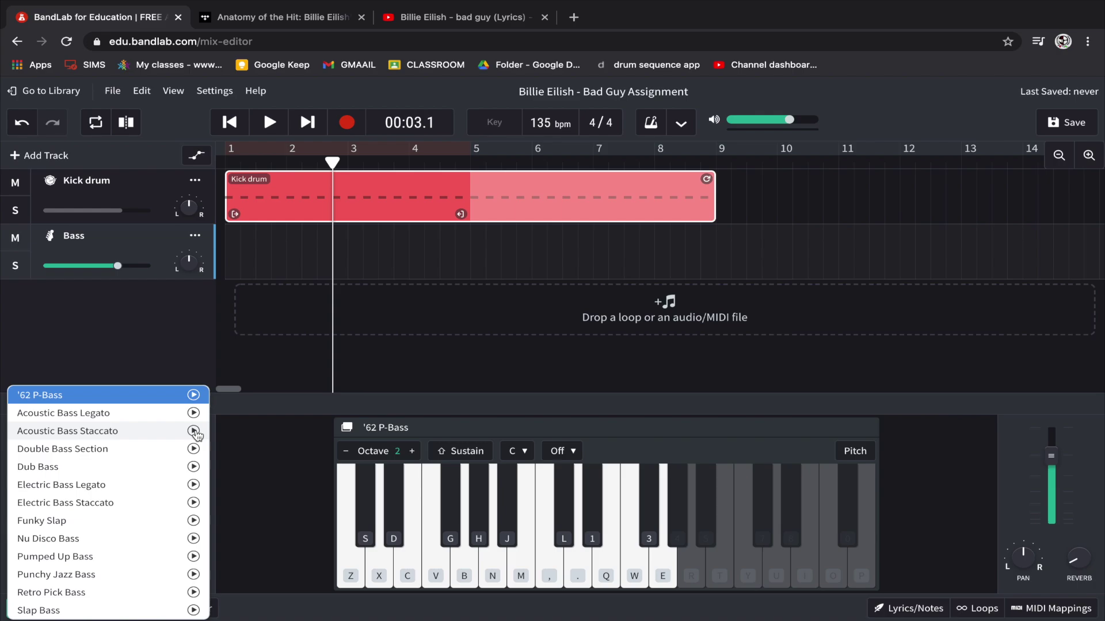
{"action": "left_click", "coordinate": [194, 414]}
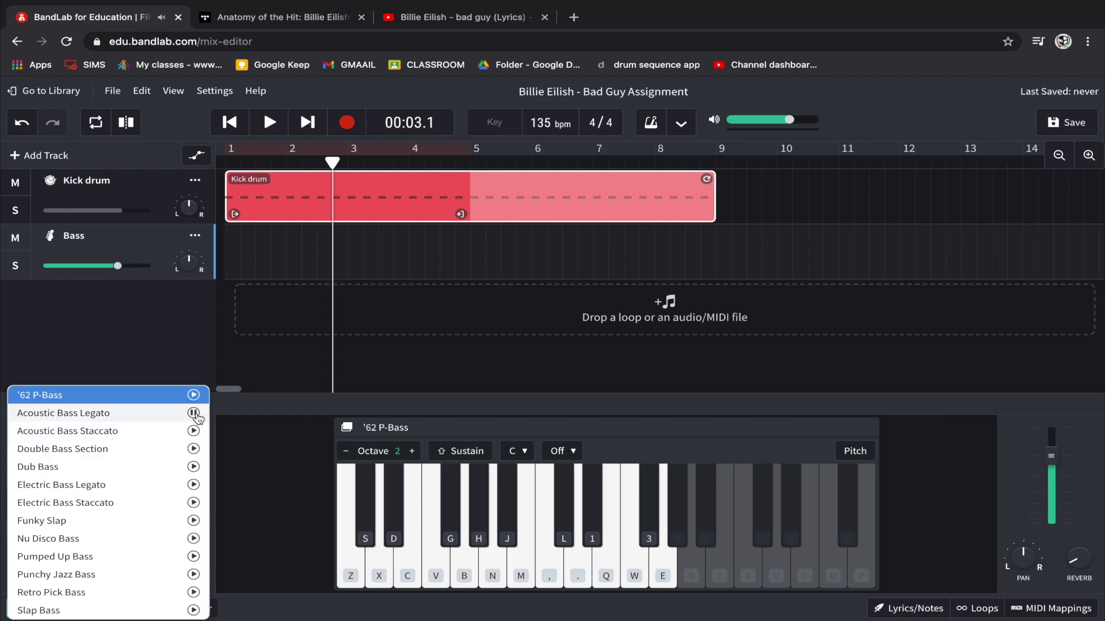
{"action": "left_click", "coordinate": [193, 413]}
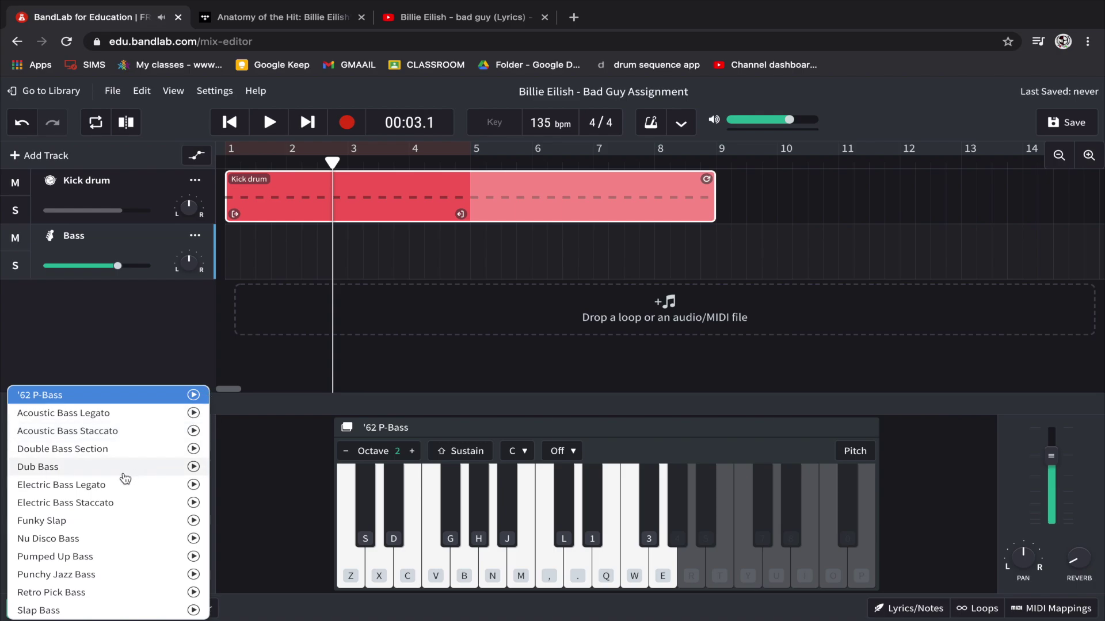
Create an empty four-bar region on the Bass track and move it to start at bar 1.
{"action": "left_click", "coordinate": [358, 282]}
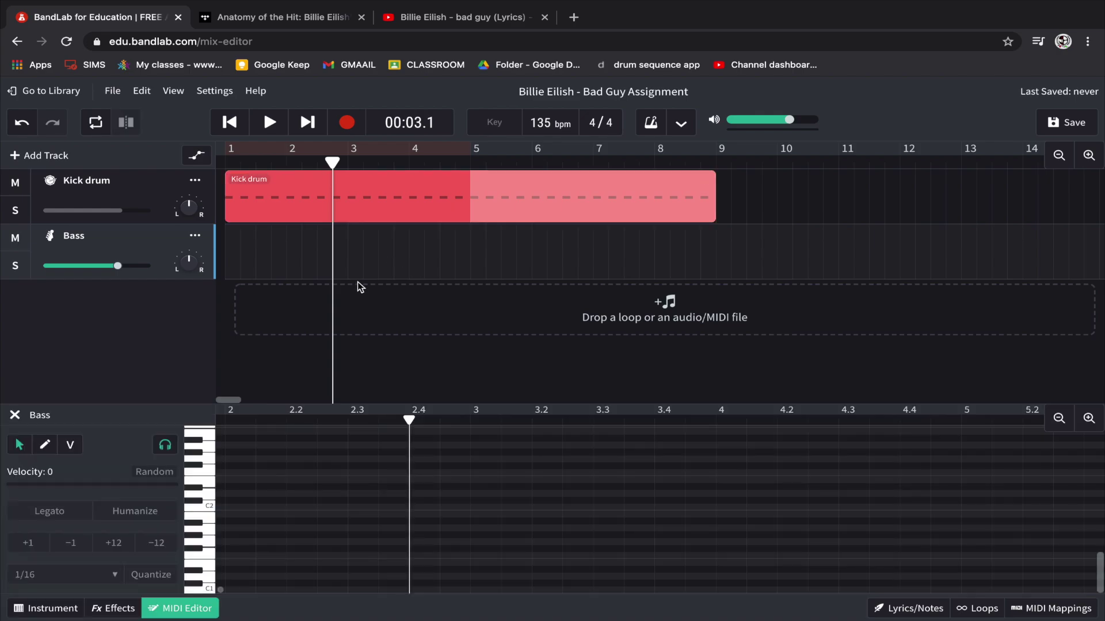
{"action": "double_click", "coordinate": [380, 250]}
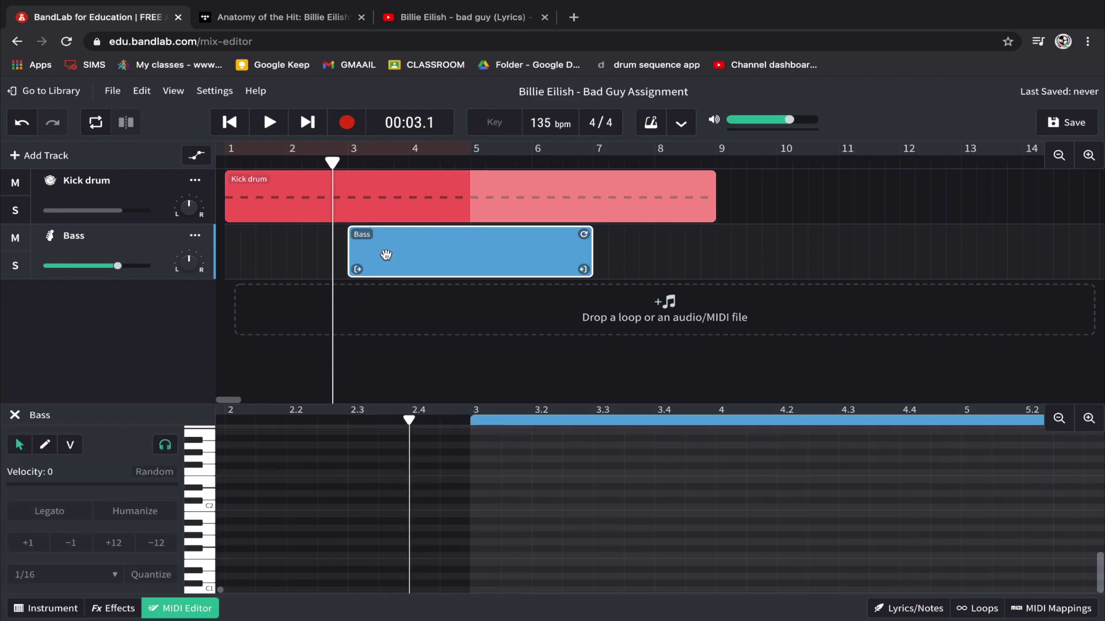
{"action": "left_click_drag", "start_coordinate": [510, 254], "coordinate": [373, 257]}
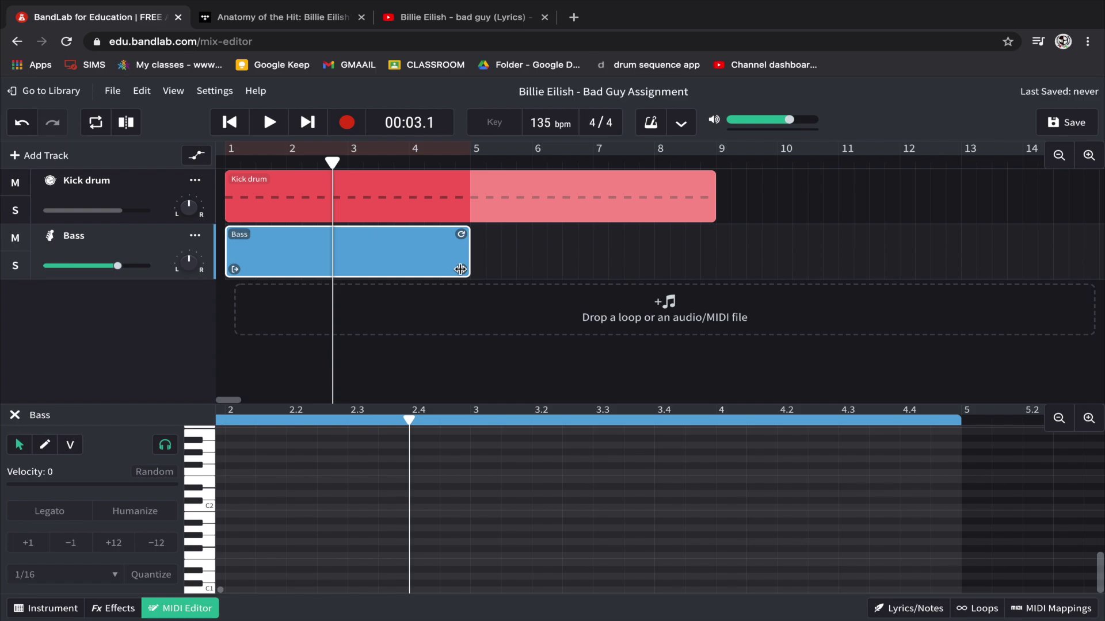
Extend the Bass region to eight bars so it ends level with the Kick drum region.
{"action": "left_click_drag", "start_coordinate": [462, 270], "coordinate": [703, 275]}
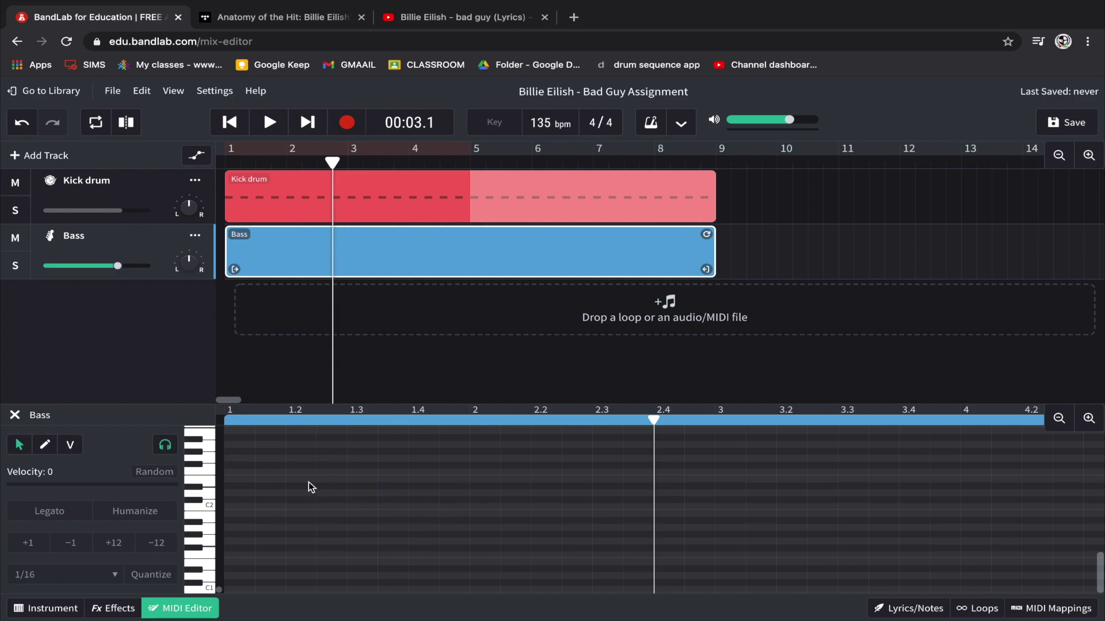
{"action": "left_click_drag", "start_coordinate": [205, 577], "coordinate": [214, 479]}
{"action": "scroll", "coordinate": [208, 512], "scroll_direction": "up", "scroll_amount": 10}
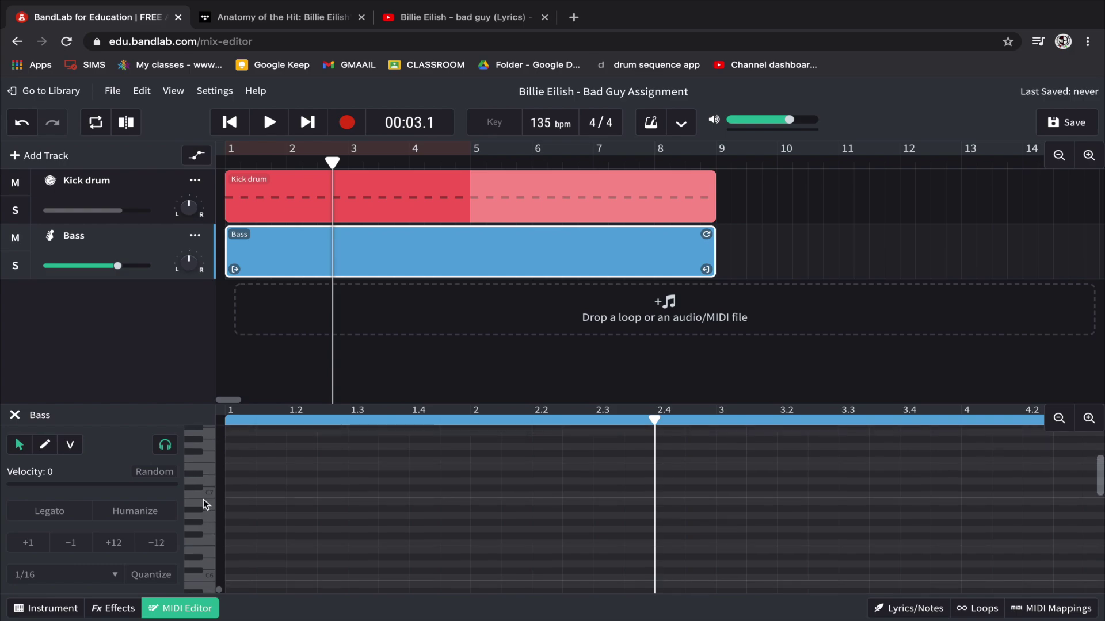
{"action": "scroll", "coordinate": [212, 537], "scroll_direction": "down", "scroll_amount": 10}
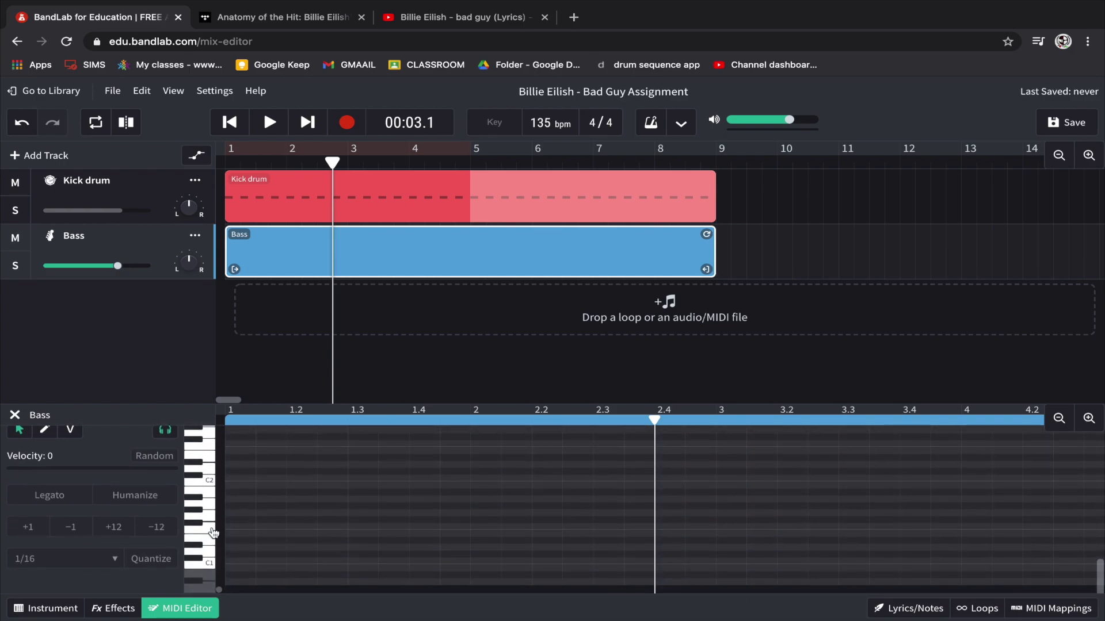
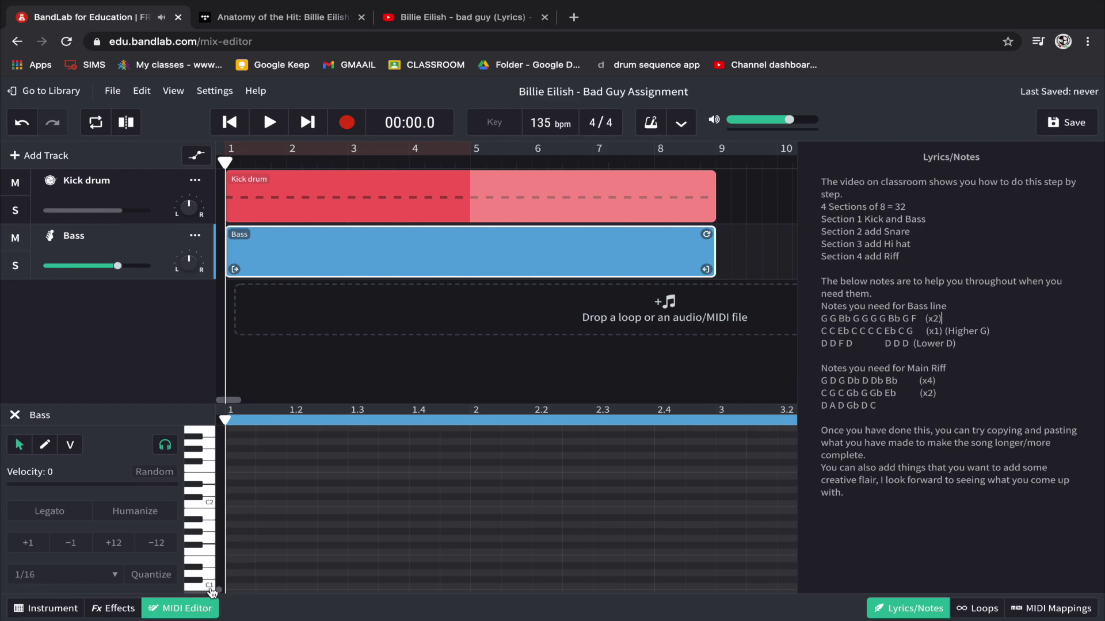
Audition the bass piano keys between C1 and C2 to locate the pitches listed in the notes for the bass line.
{"action": "left_click", "coordinate": [210, 504]}
{"action": "left_click", "coordinate": [212, 590]}
{"action": "left_click", "coordinate": [212, 590]}
{"action": "left_click", "coordinate": [211, 576]}
{"action": "left_click", "coordinate": [213, 566]}
{"action": "left_click", "coordinate": [216, 554]}
{"action": "left_click", "coordinate": [215, 533]}
{"action": "left_click", "coordinate": [214, 526]}
{"action": "left_click", "coordinate": [217, 519]}
{"action": "left_click", "coordinate": [211, 504]}
{"action": "left_click", "coordinate": [210, 506]}
{"action": "left_click", "coordinate": [209, 507]}
{"action": "left_click", "coordinate": [212, 587]}
{"action": "left_click", "coordinate": [212, 566]}
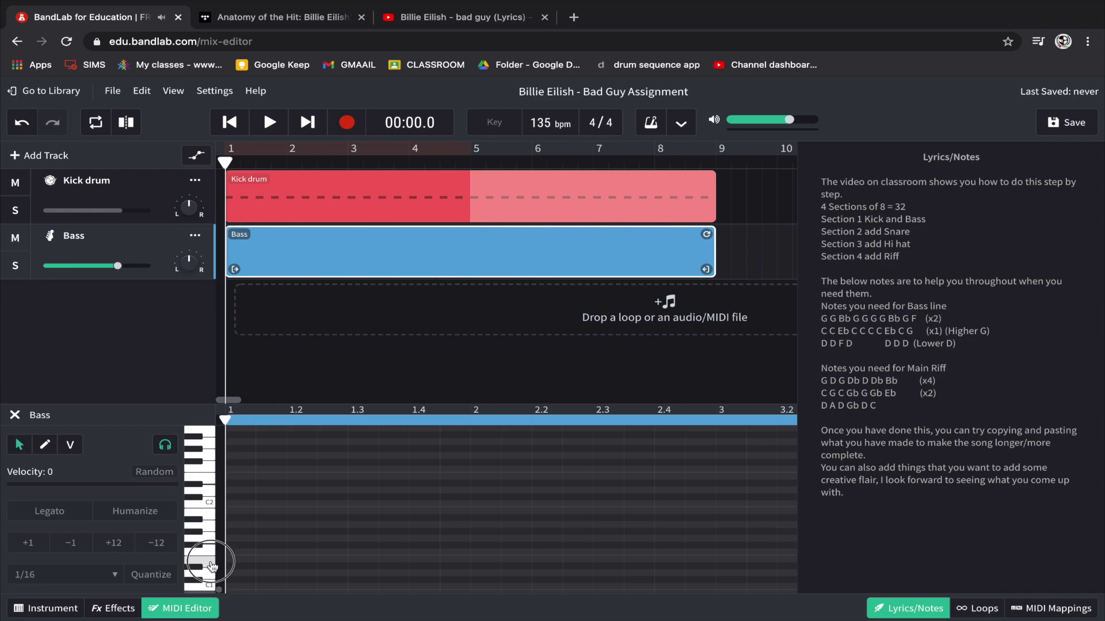
{"action": "left_click", "coordinate": [213, 555]}
{"action": "left_click", "coordinate": [212, 544]}
Add half-beat notes in bar 1 of the Bass region: G1 on beat 1, G1 halfway through beat 2, and Bb1 on beat 3.
{"action": "double_click", "coordinate": [240, 538]}
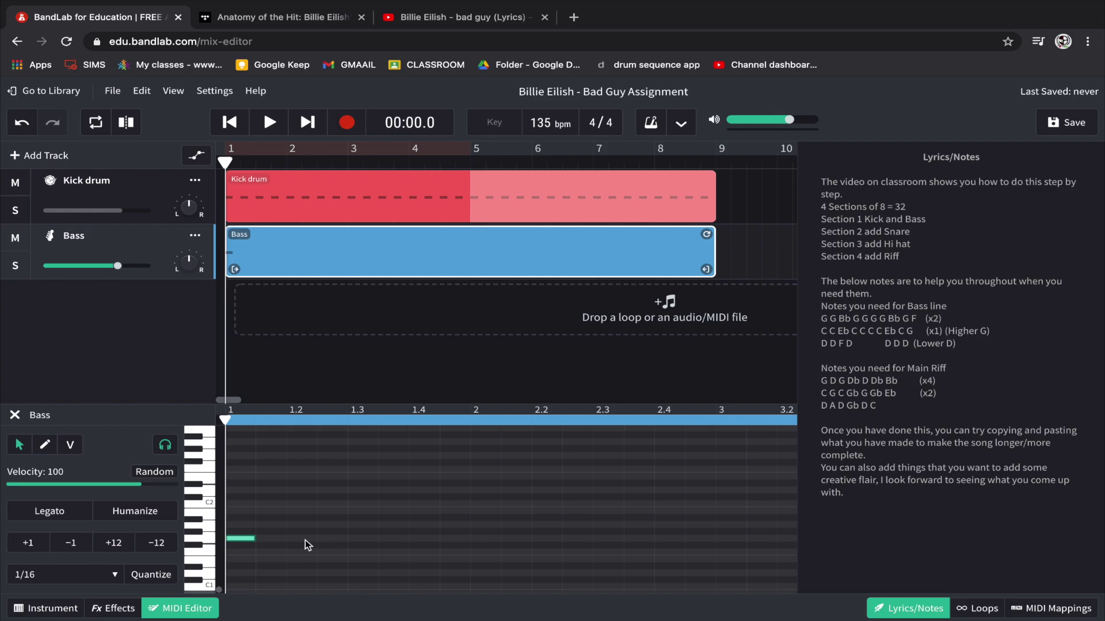
{"action": "double_click", "coordinate": [332, 539]}
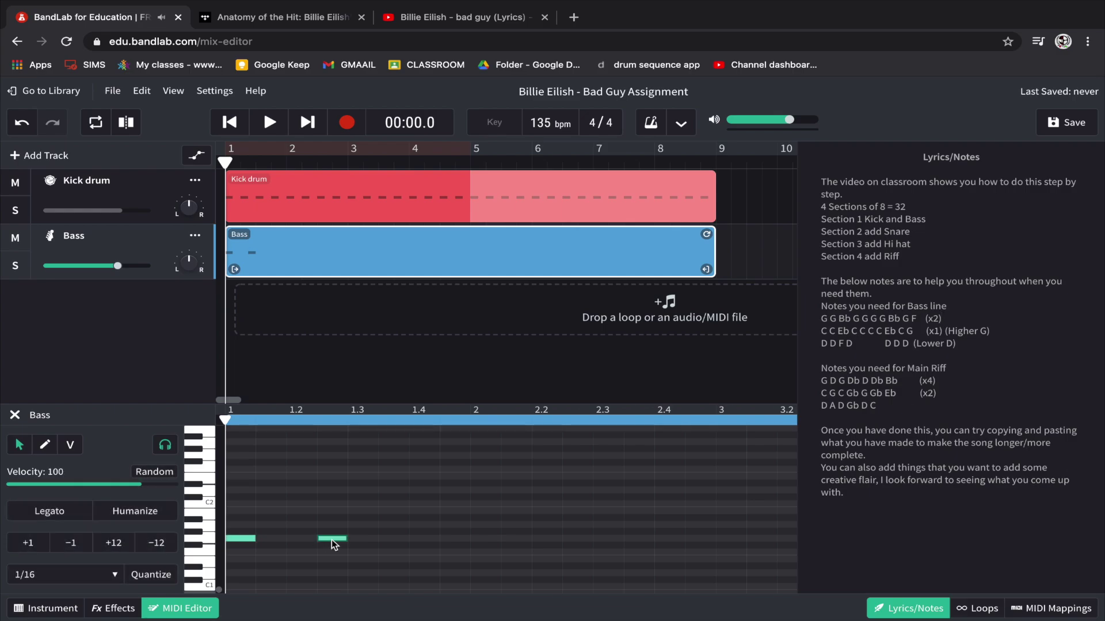
{"action": "left_click", "coordinate": [347, 554]}
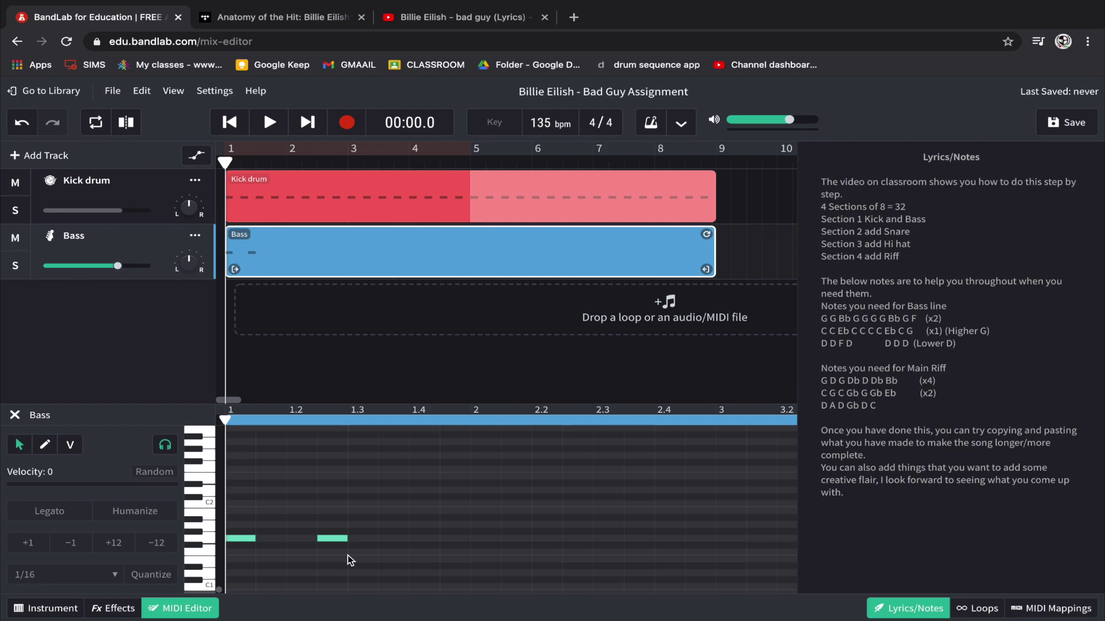
{"action": "left_click", "coordinate": [209, 515]}
{"action": "left_click", "coordinate": [210, 516]}
{"action": "left_click", "coordinate": [360, 512]}
{"action": "left_click", "coordinate": [361, 513]}
{"action": "left_click_drag", "start_coordinate": [361, 510], "coordinate": [363, 522]}
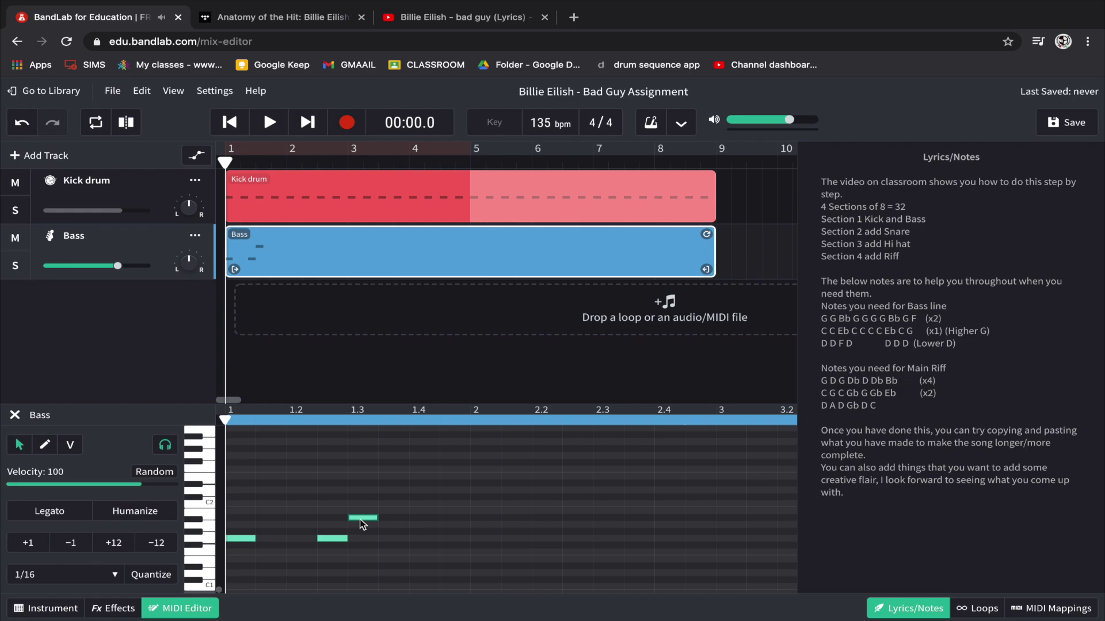
Add half-beat G1 notes halfway through beats 3 and 4 of bar 1 and beat 1 of bar 2.
{"action": "double_click", "coordinate": [391, 538]}
{"action": "double_click", "coordinate": [458, 539]}
{"action": "left_click", "coordinate": [520, 545]}
{"action": "double_click", "coordinate": [520, 544]}
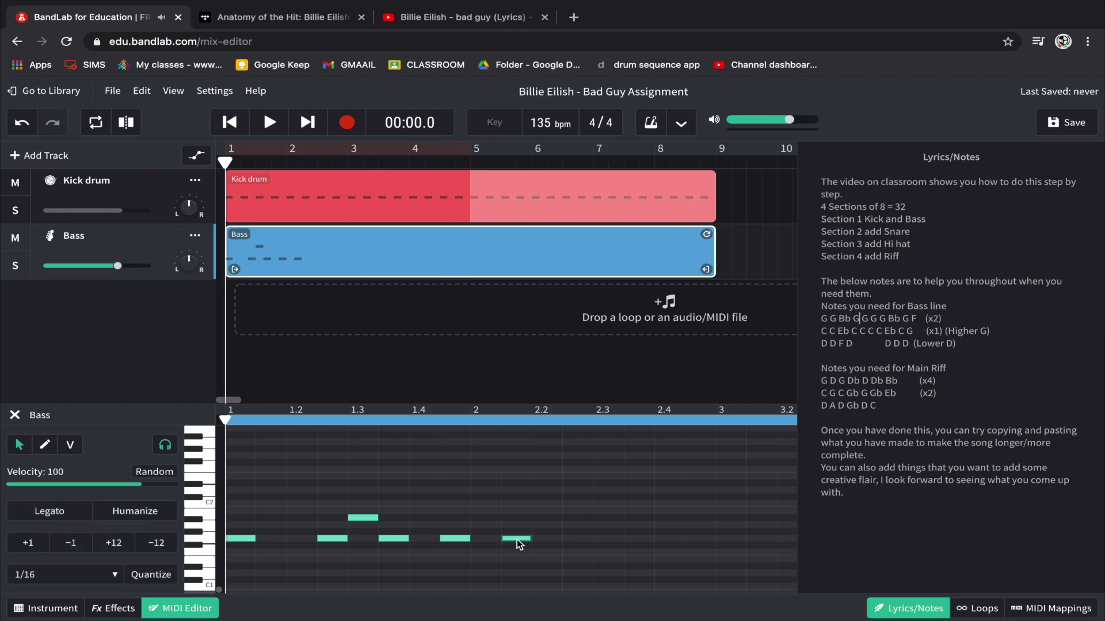
Complete bar 2 with half-beat notes: G1 halfway through beat 2, Bb1 on beat 3, G1 halfway through beat 3, and F1 on beat 4.
{"action": "double_click", "coordinate": [579, 544]}
{"action": "double_click", "coordinate": [605, 518]}
{"action": "double_click", "coordinate": [640, 537]}
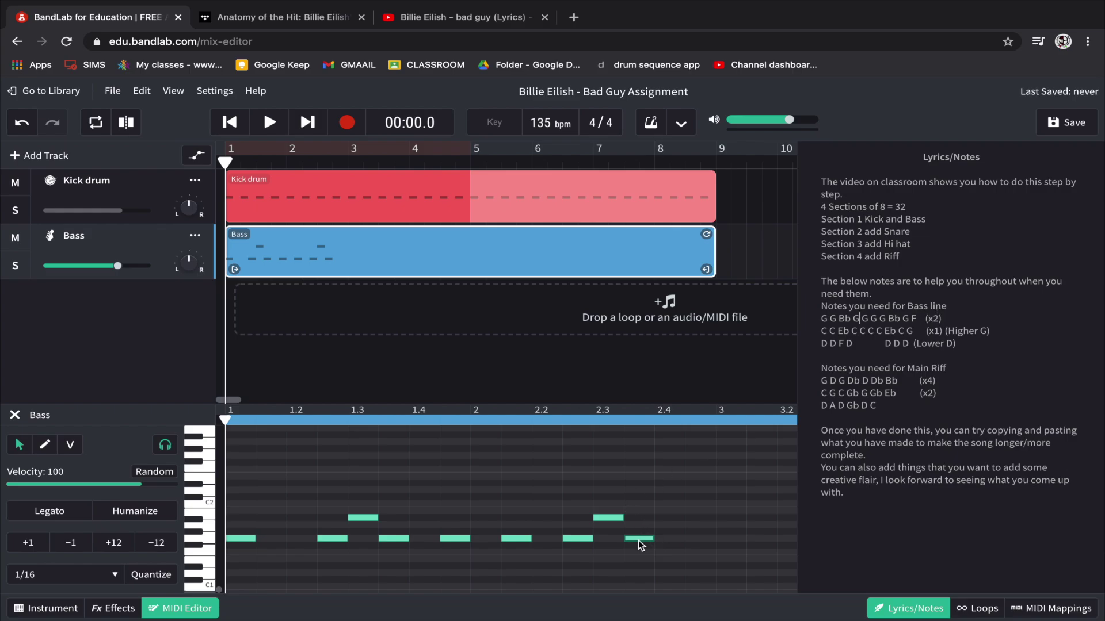
{"action": "double_click", "coordinate": [670, 552]}
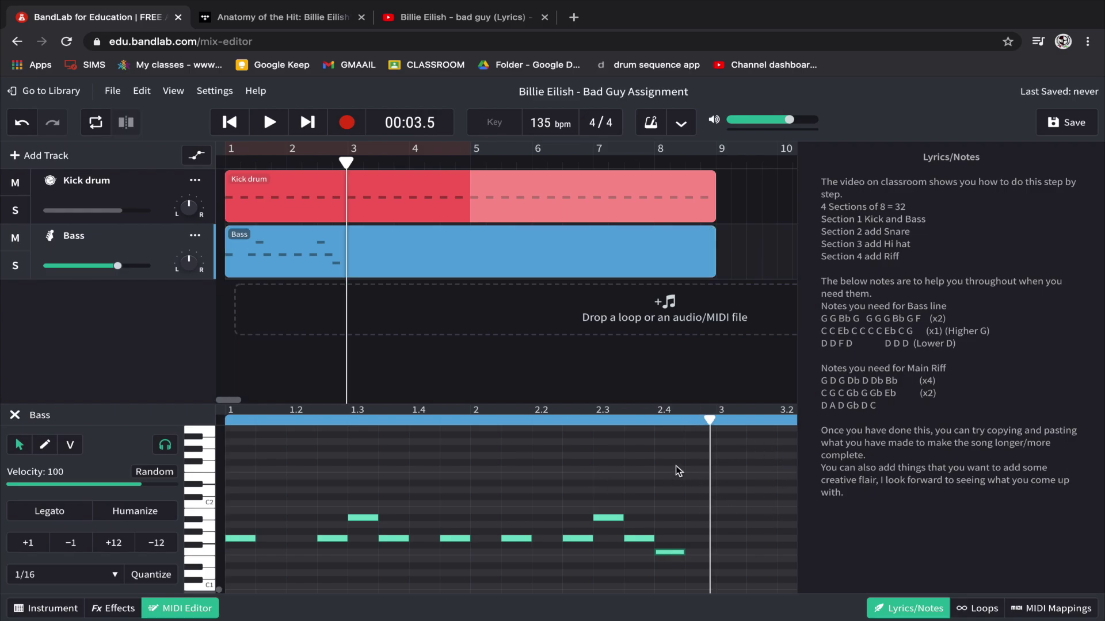
Play the two-bar bass phrase from the start together with the kick drum and pause it.
{"action": "key", "text": "Home"}
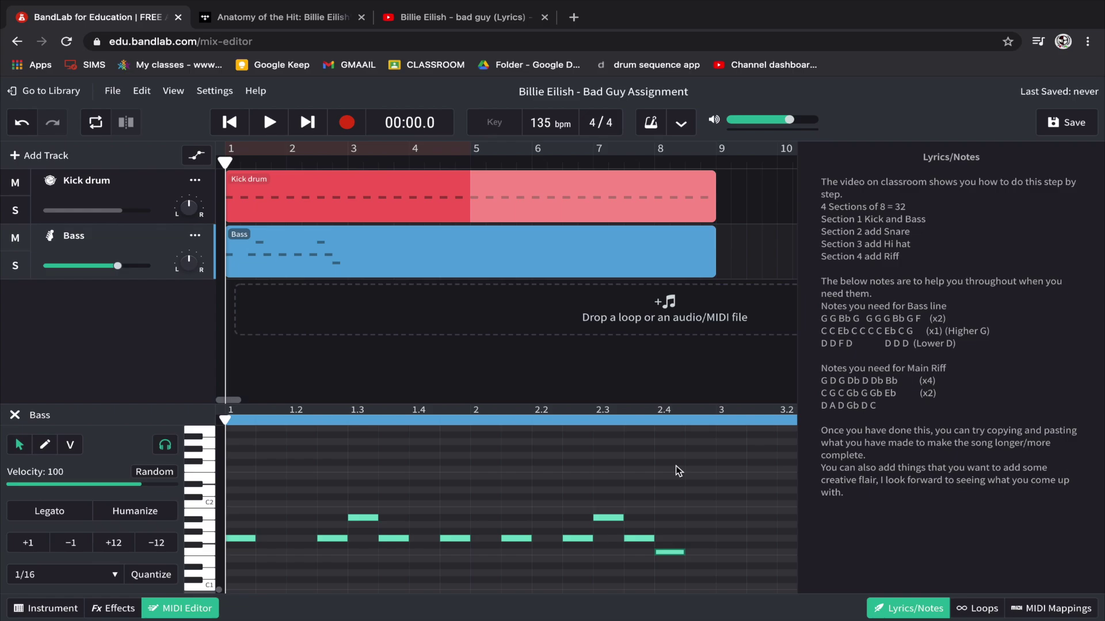
{"action": "key", "text": "space"}
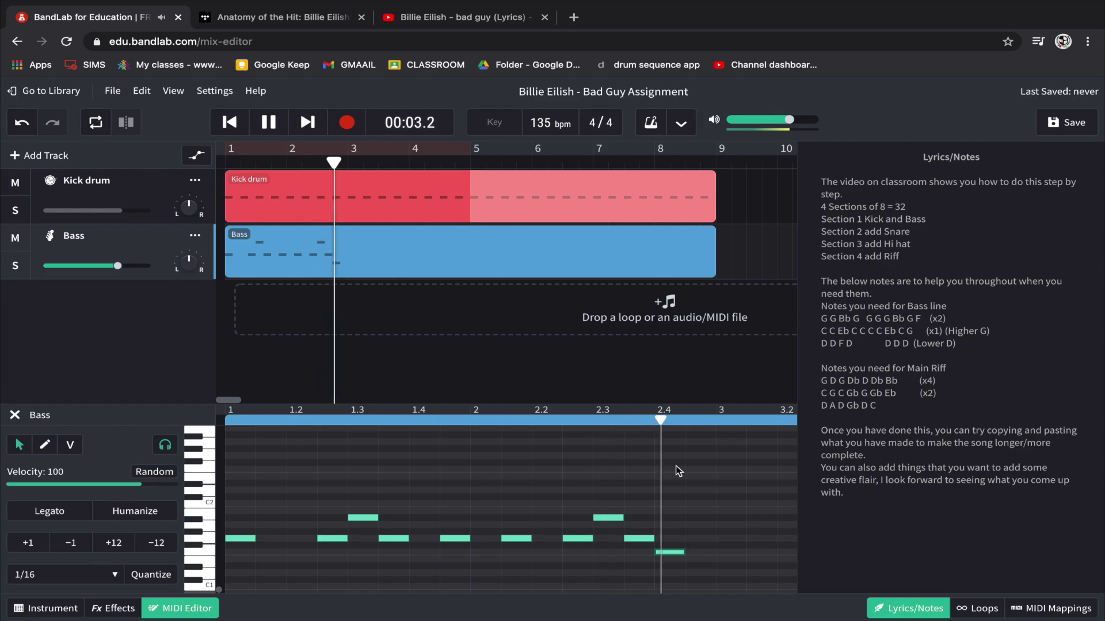
{"action": "key", "text": "space"}
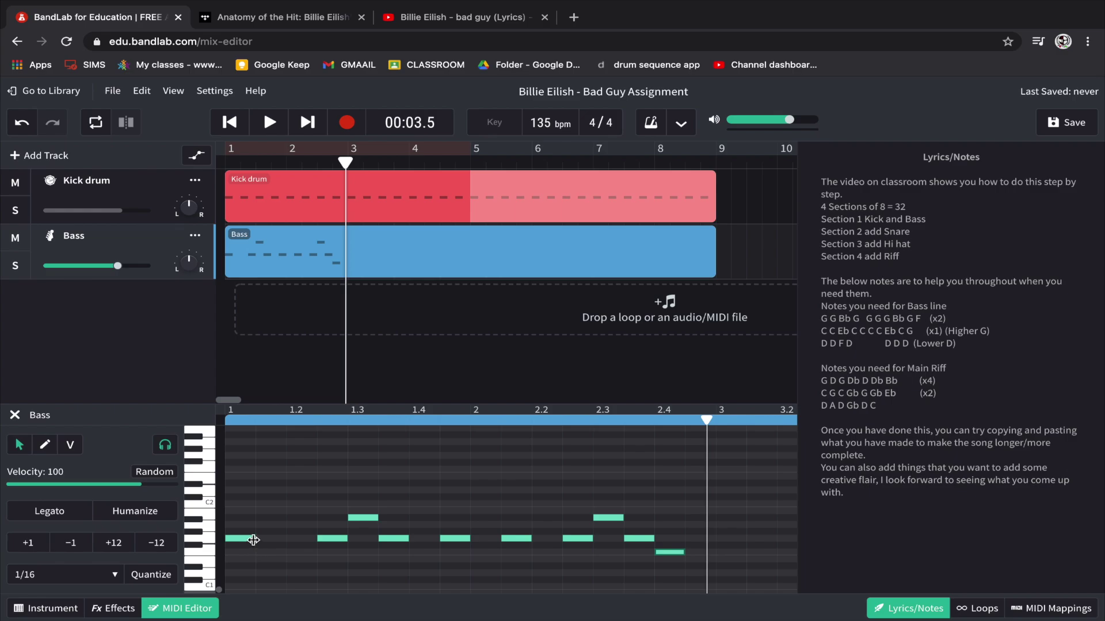
Lengthen the first G note and the closing F note to one full beat each, and return the playhead to the start.
{"action": "left_click_drag", "start_coordinate": [253, 540], "coordinate": [283, 543]}
{"action": "left_click_drag", "start_coordinate": [683, 553], "coordinate": [715, 557]}
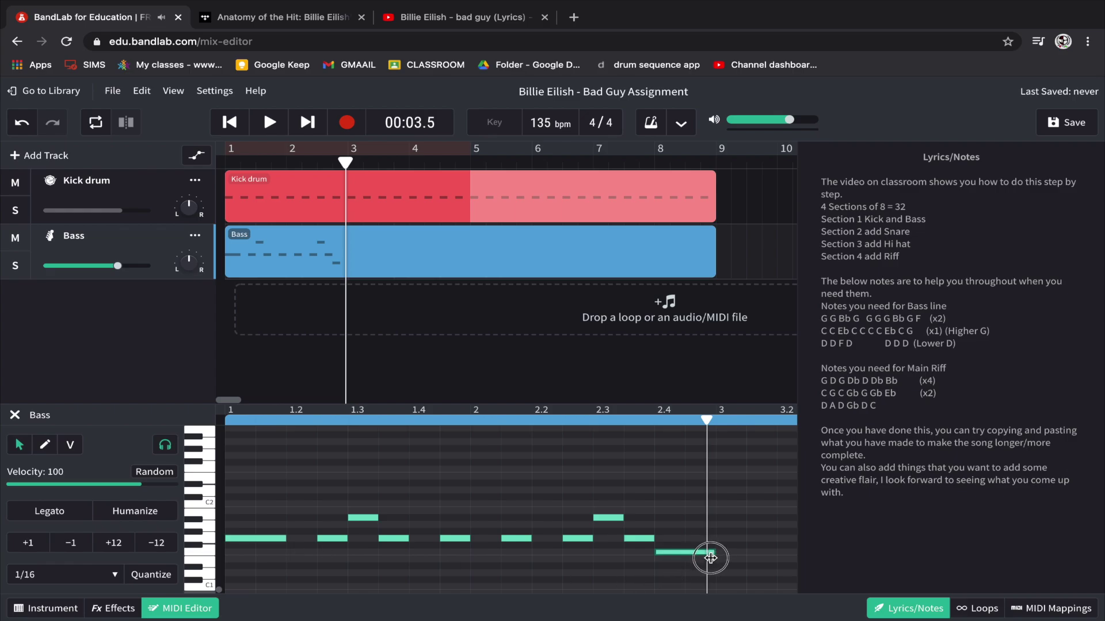
{"action": "key", "text": "Return"}
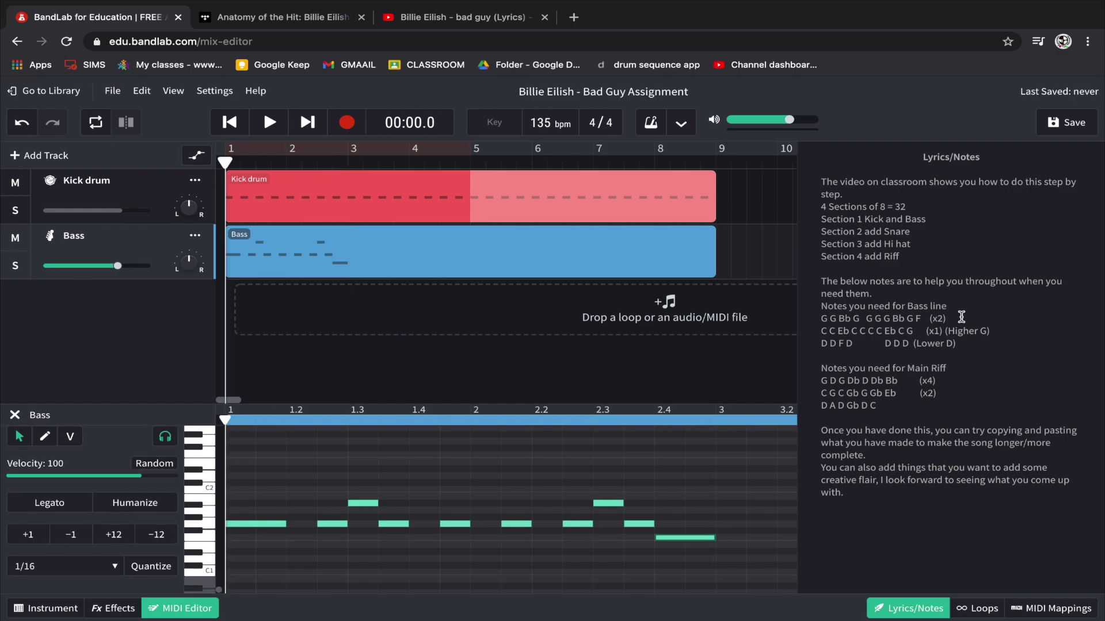
Copy all notes of the two-bar bass phrase and paste them at the start of bar 3.
{"action": "mouse_move", "coordinate": [952, 318]}
{"action": "left_mouse_down"}
{"action": "mouse_move", "coordinate": [932, 318]}
{"action": "mouse_move", "coordinate": [958, 318]}
{"action": "left_mouse_up"}
{"action": "left_click", "coordinate": [702, 567]}
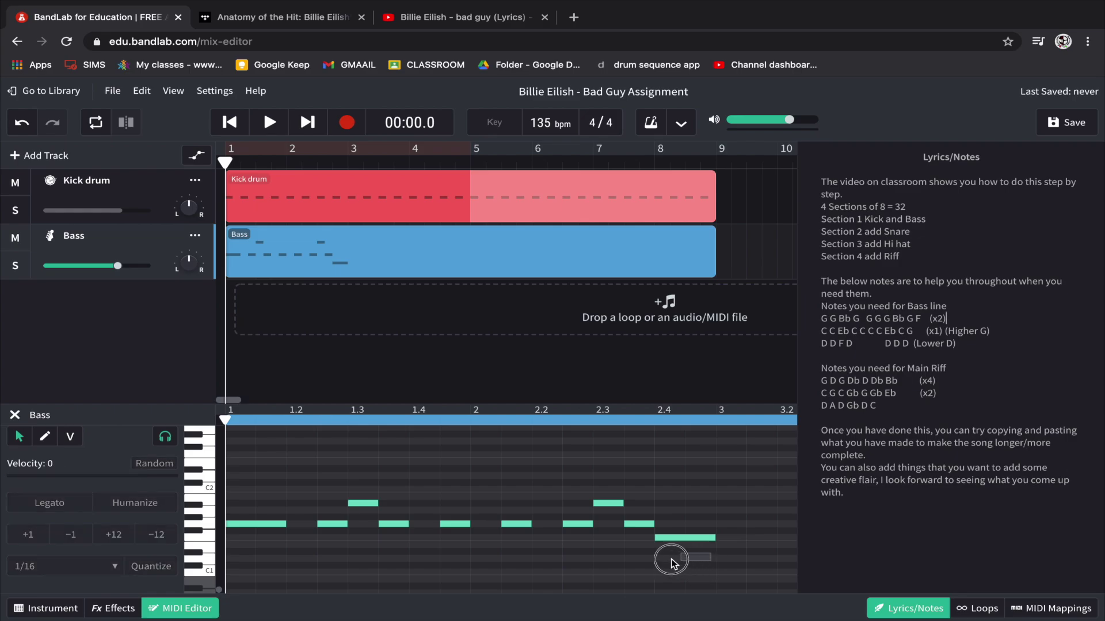
{"action": "left_click_drag", "start_coordinate": [671, 561], "coordinate": [248, 496]}
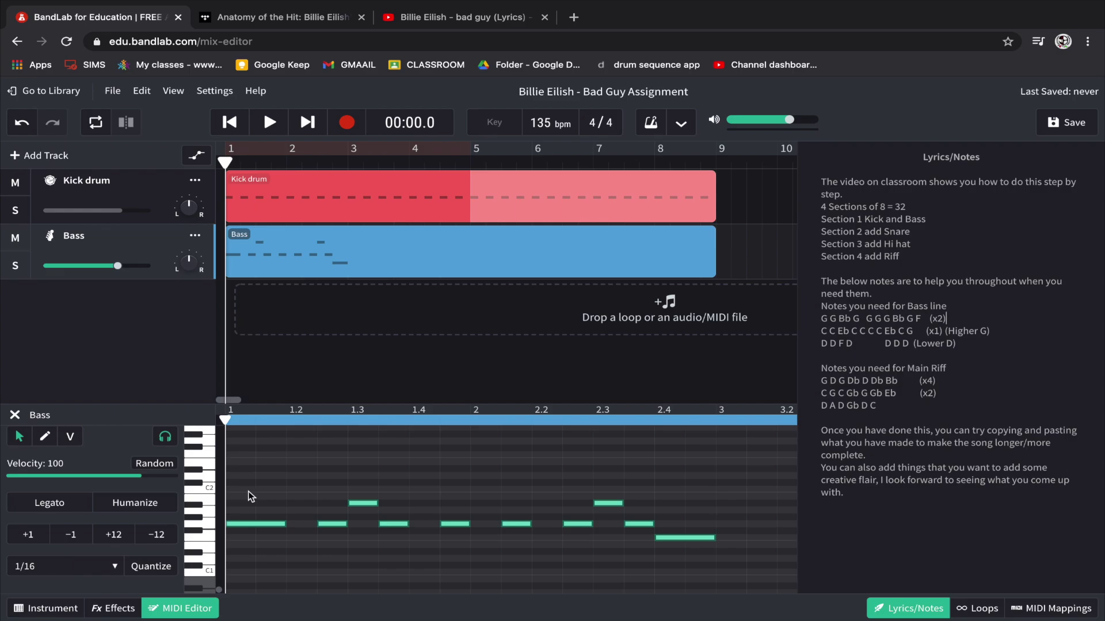
{"action": "scroll", "coordinate": [481, 495], "scroll_direction": "right", "scroll_amount": 3}
{"action": "scroll", "coordinate": [481, 494], "scroll_direction": "right", "scroll_amount": 10}
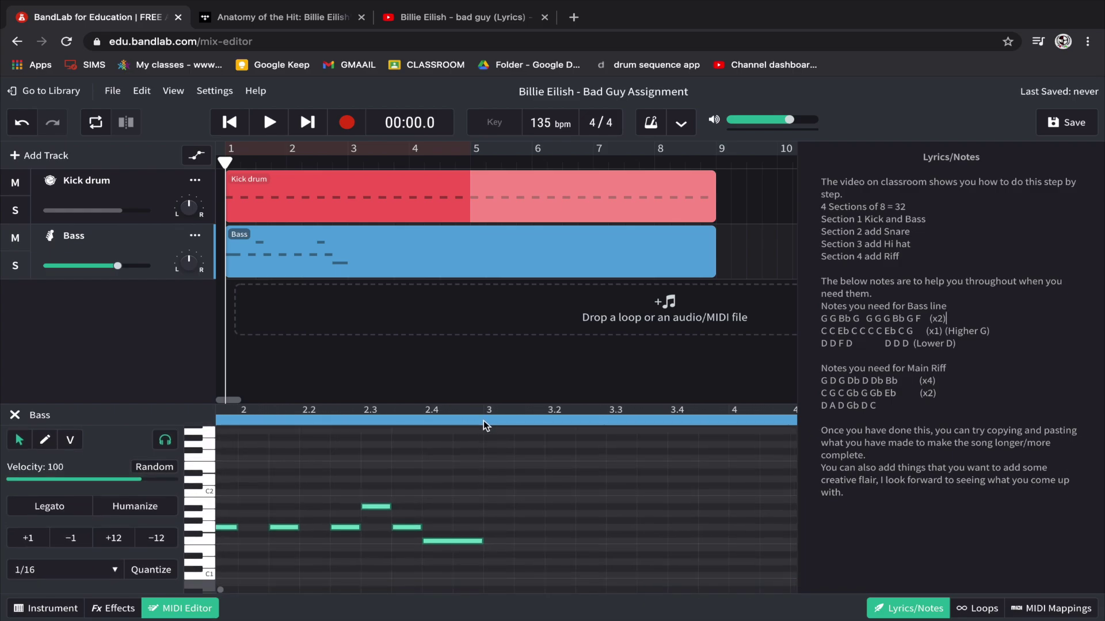
{"action": "left_click", "coordinate": [483, 420]}
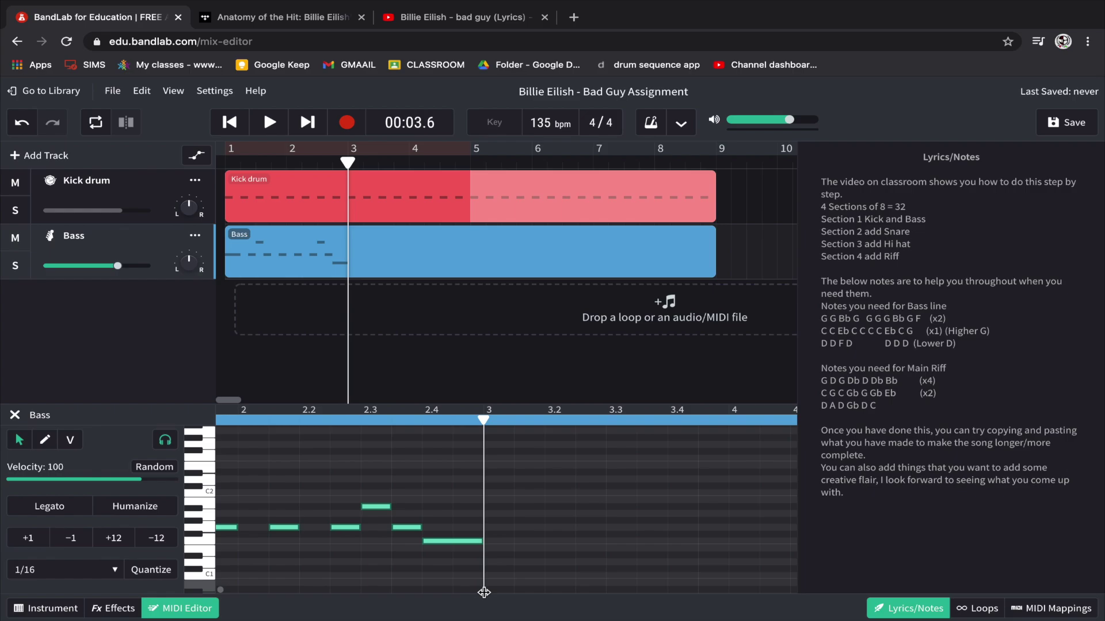
{"action": "key", "text": "ctrl+v"}
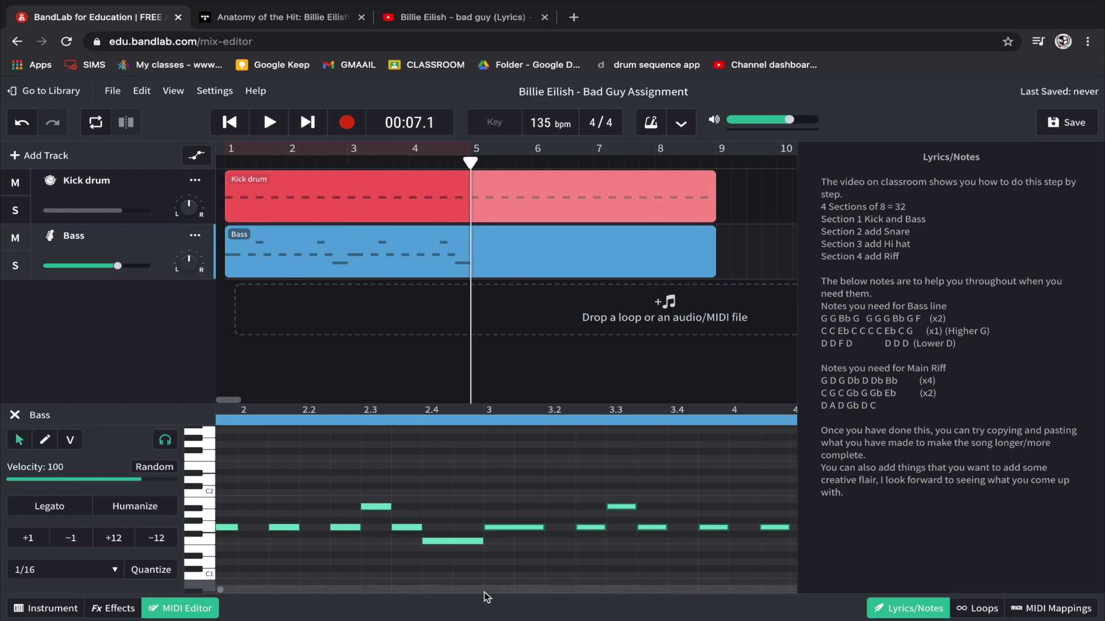
Paste the two-bar bass phrase again at the start of bar 5.
{"action": "scroll", "coordinate": [461, 541], "scroll_direction": "down", "scroll_amount": 1}
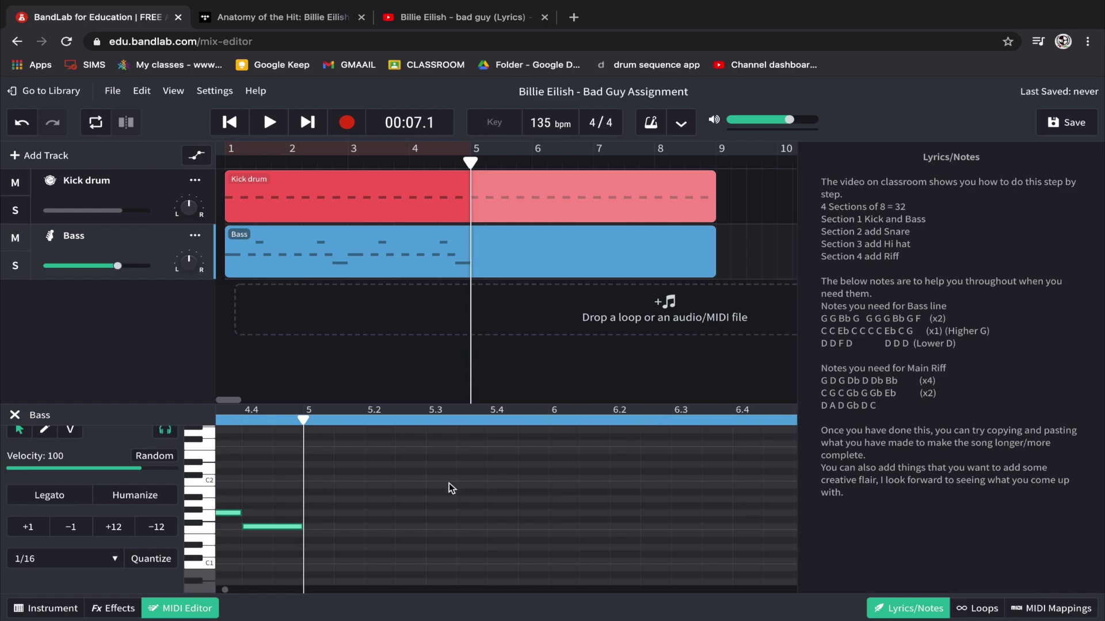
{"action": "scroll", "coordinate": [424, 500], "scroll_direction": "left", "scroll_amount": 3}
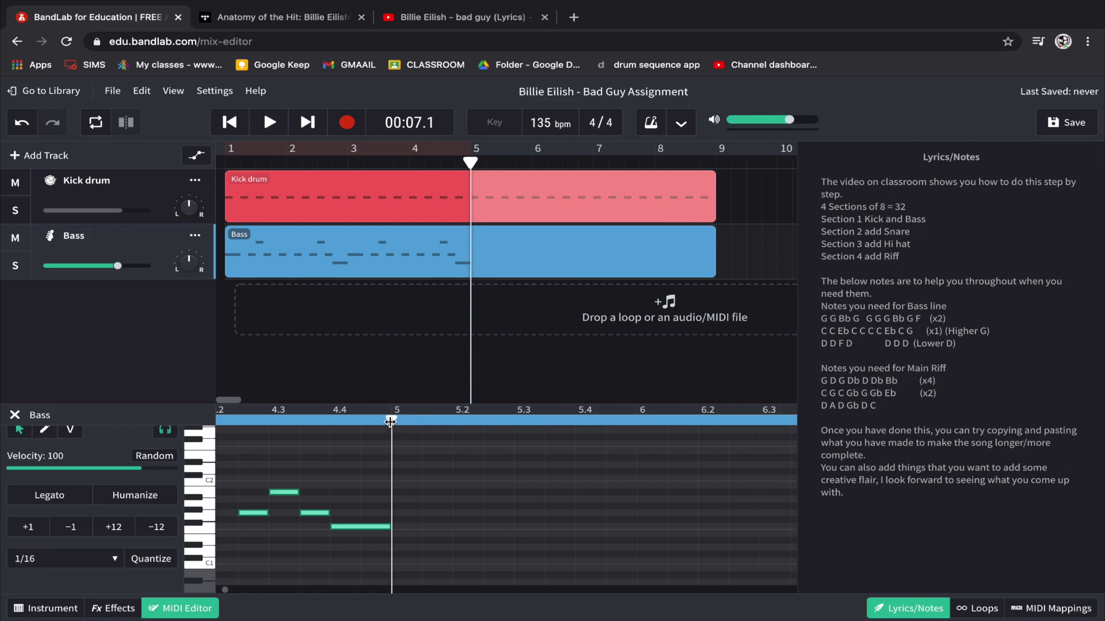
{"action": "key", "text": "p"}
{"action": "key", "text": "ctrl+v"}
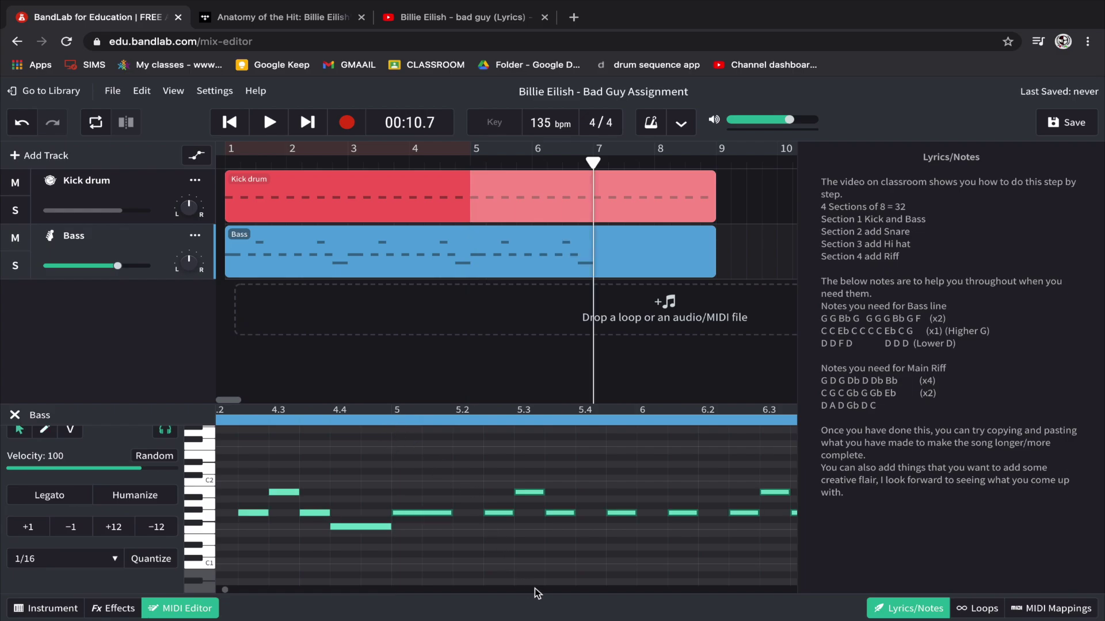
Transpose the whole phrase in bars 5 and 6 up so that its G notes become C2.
{"action": "scroll", "coordinate": [534, 555], "scroll_direction": "right", "scroll_amount": 2}
{"action": "scroll", "coordinate": [534, 555], "scroll_direction": "right", "scroll_amount": 2}
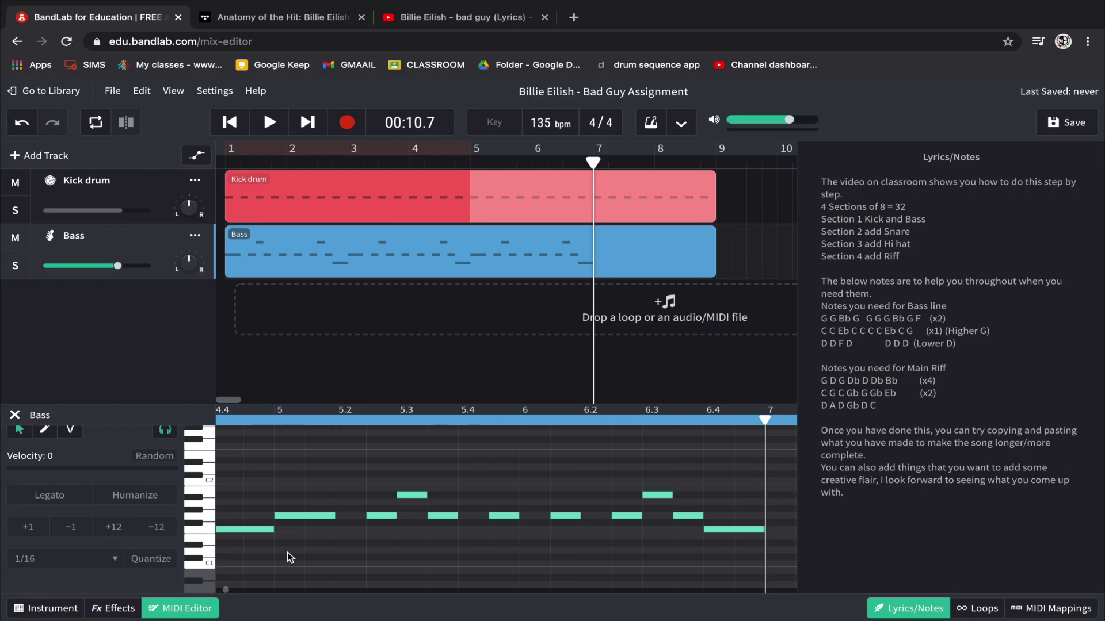
{"action": "left_click_drag", "start_coordinate": [290, 552], "coordinate": [739, 469]}
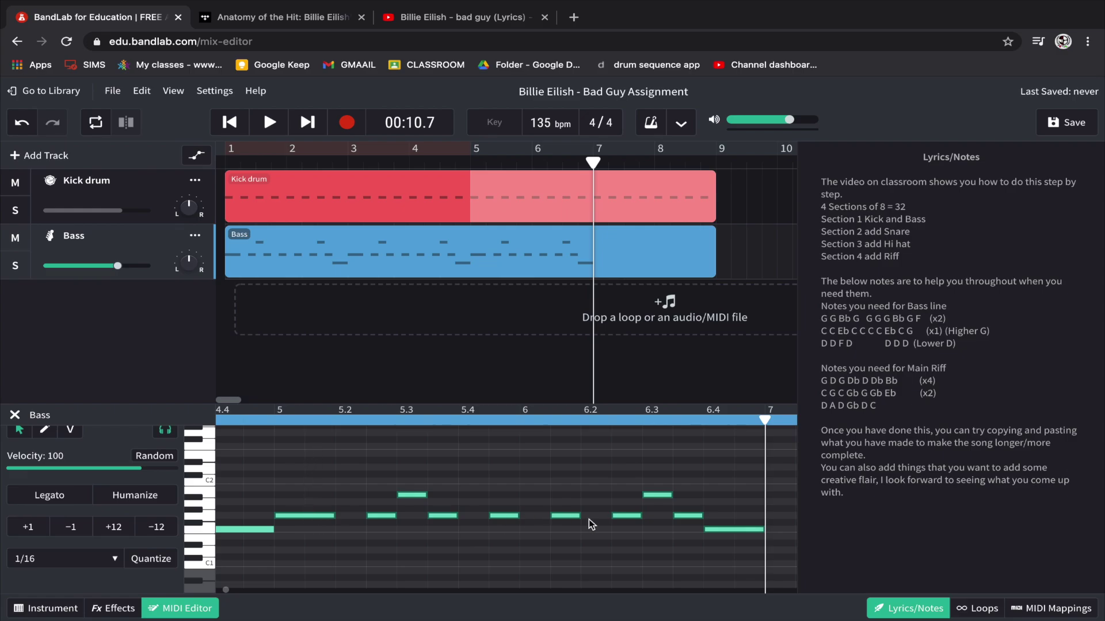
{"action": "left_click", "coordinate": [305, 515]}
{"action": "key", "text": "Up"}
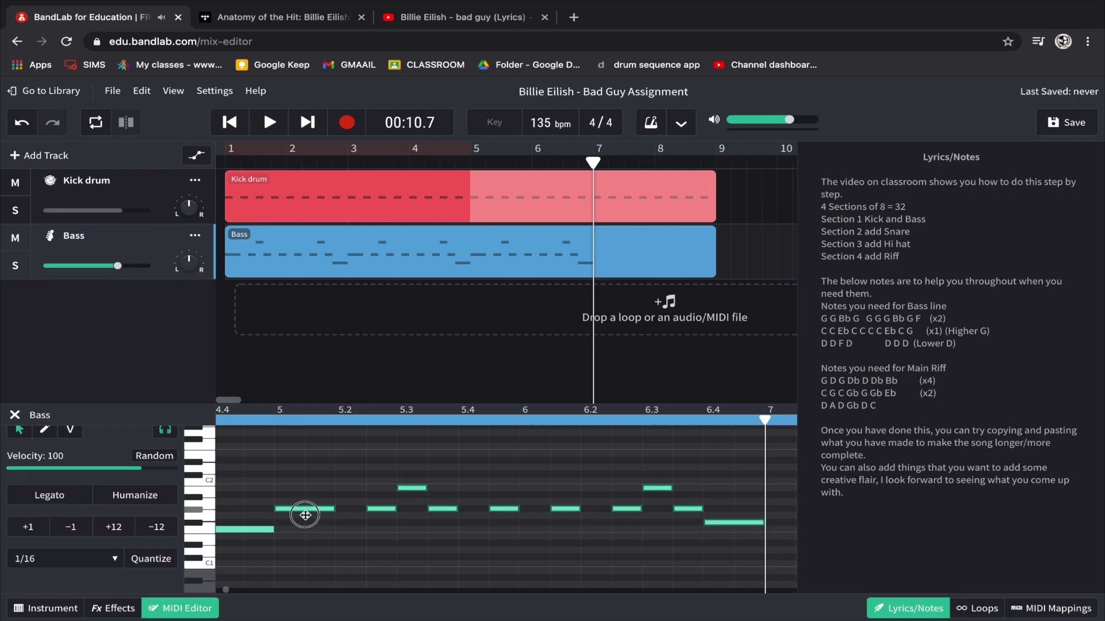
{"action": "key", "text": "Down"}
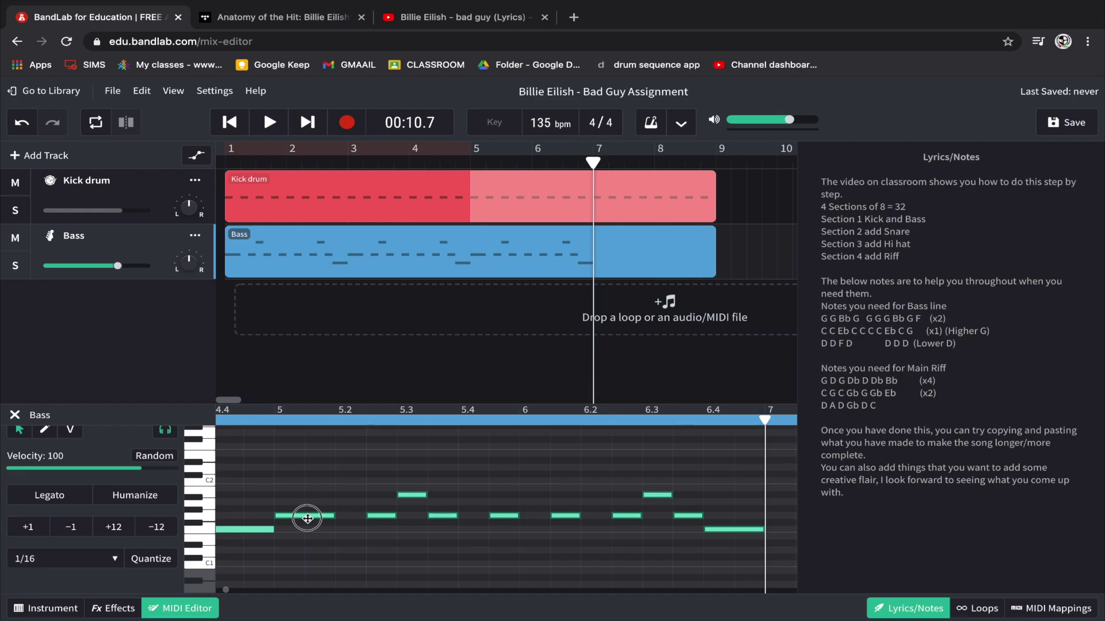
{"action": "left_click_drag", "start_coordinate": [308, 518], "coordinate": [302, 483]}
{"action": "left_click", "coordinate": [442, 538]}
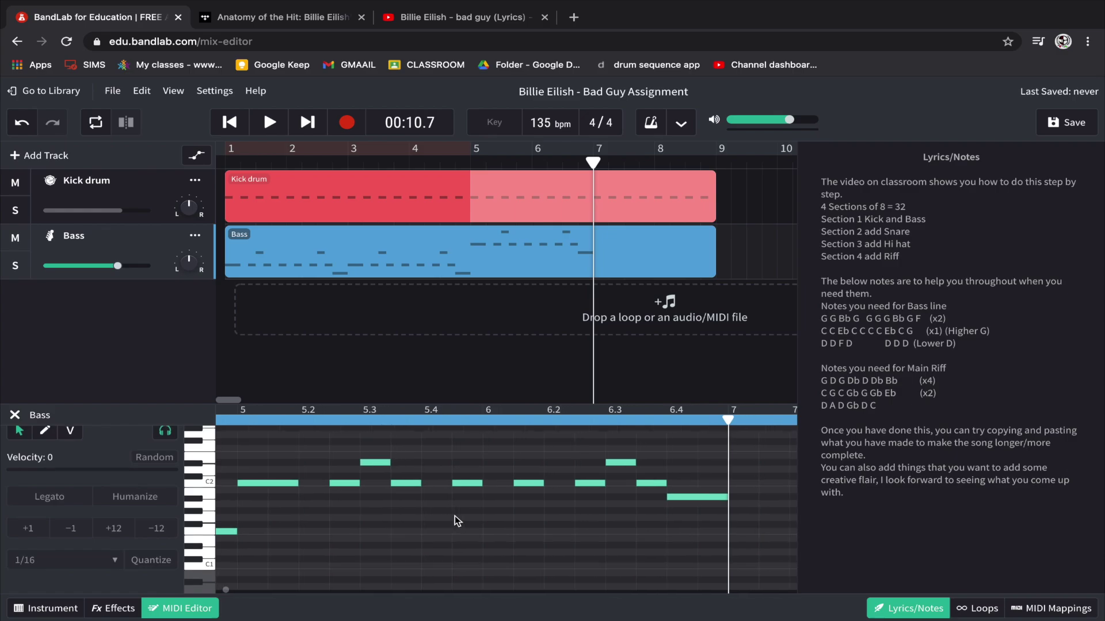
Raise the last note of bar 6 to the higher G, G2.
{"action": "scroll", "coordinate": [454, 516], "scroll_direction": "right", "scroll_amount": 5}
{"action": "scroll", "coordinate": [455, 516], "scroll_direction": "up", "scroll_amount": 2}
{"action": "scroll", "coordinate": [449, 520], "scroll_direction": "right", "scroll_amount": 2}
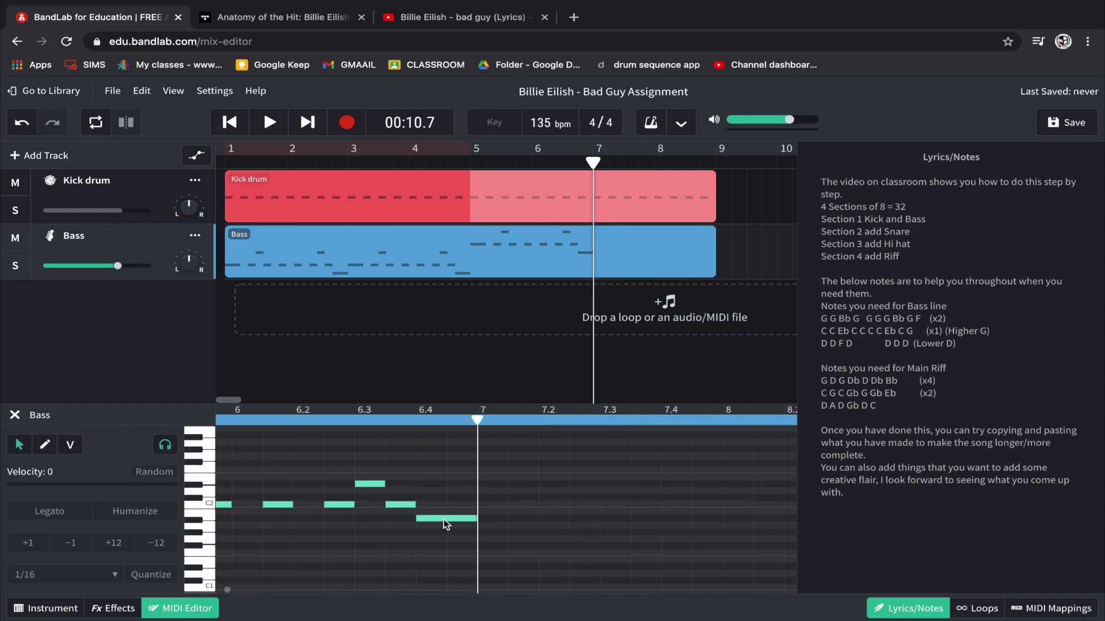
{"action": "left_click", "coordinate": [448, 518]}
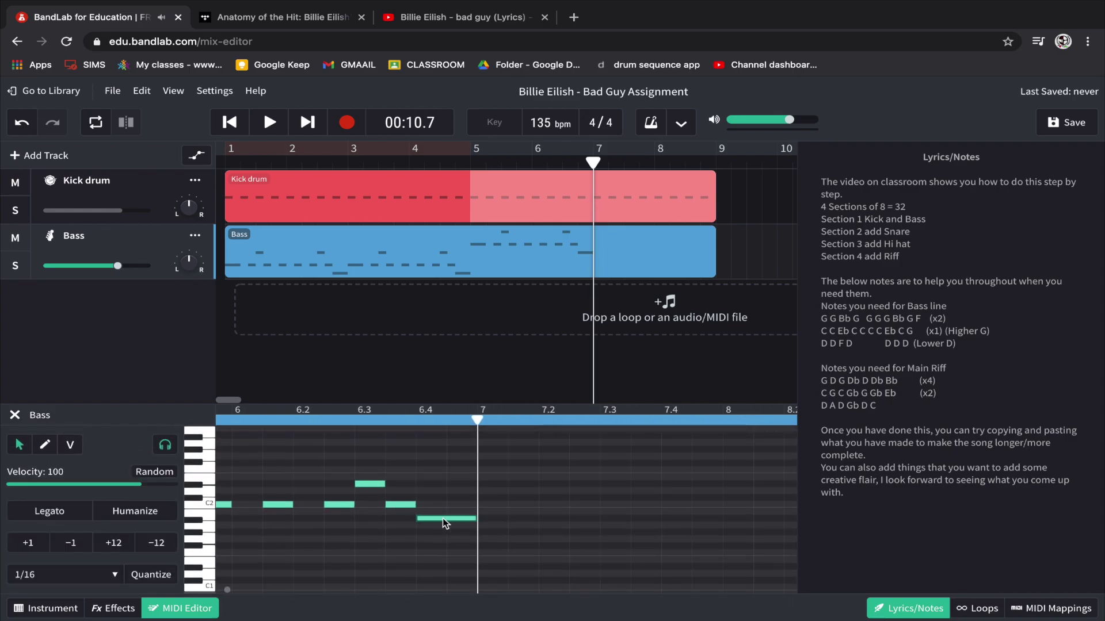
{"action": "left_click_drag", "start_coordinate": [444, 523], "coordinate": [443, 462]}
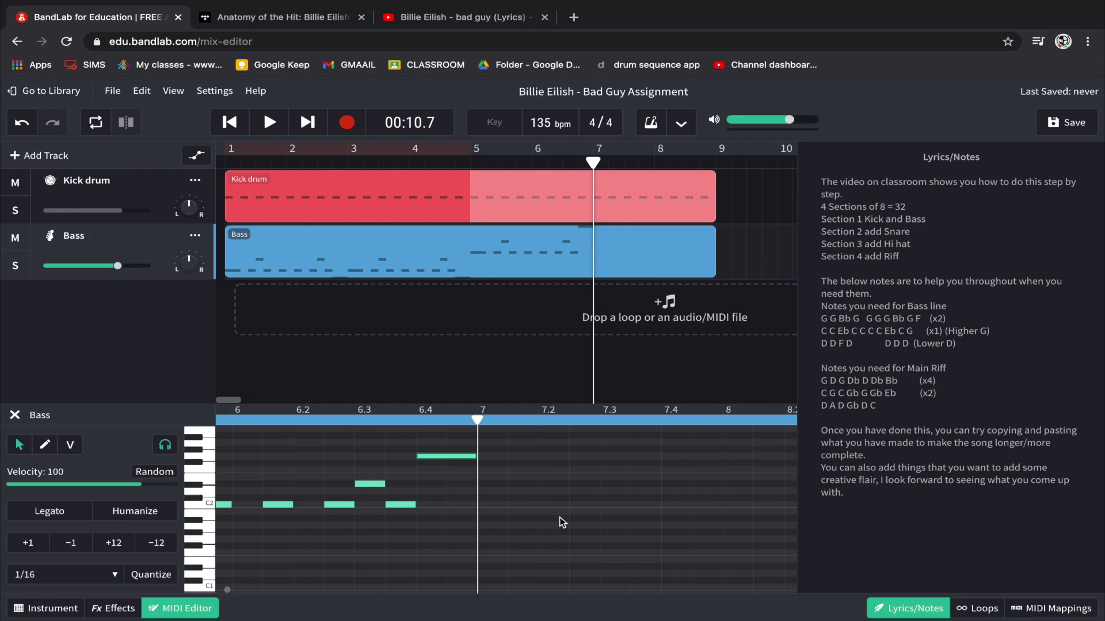
Add a one-beat D2 note at the start of bar 7.
{"action": "scroll", "coordinate": [567, 518], "scroll_direction": "right", "scroll_amount": 2}
{"action": "scroll", "coordinate": [567, 518], "scroll_direction": "up", "scroll_amount": 1}
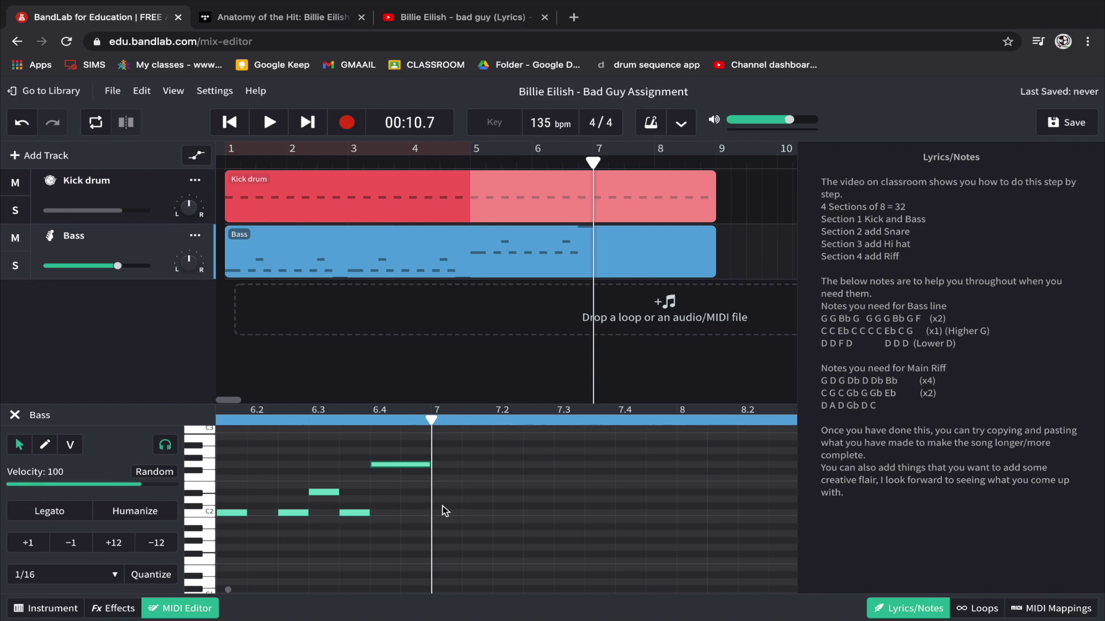
{"action": "left_click", "coordinate": [208, 506]}
{"action": "double_click", "coordinate": [451, 499]}
{"action": "left_click", "coordinate": [470, 489]}
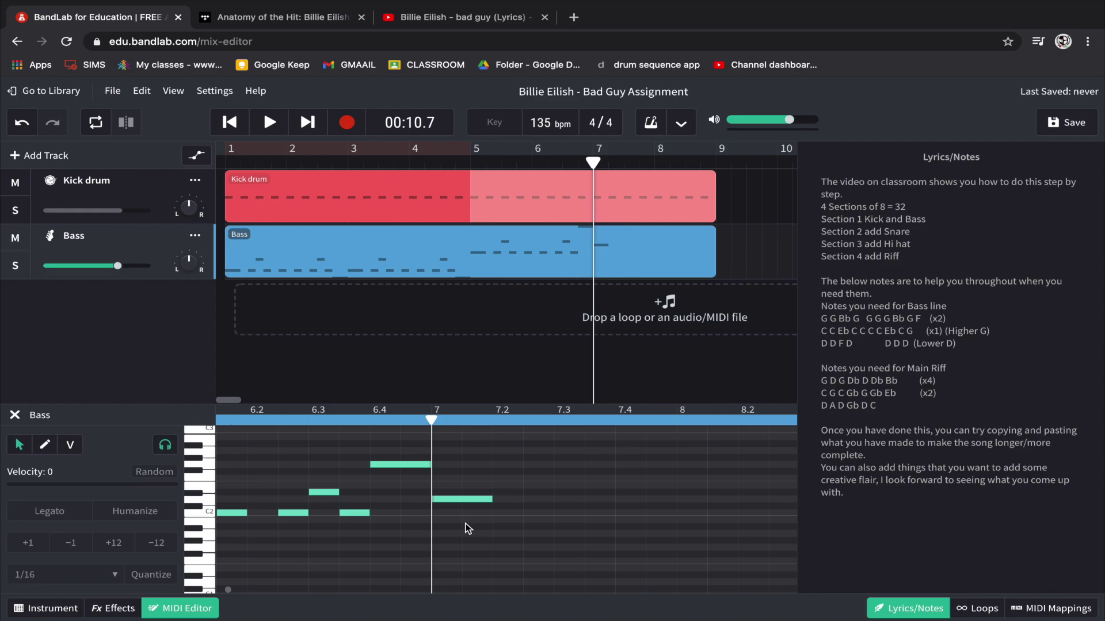
Add half-beat D2, F2 and D2 notes in bar 7, starting on the second half of beat 2.
{"action": "left_click", "coordinate": [530, 498]}
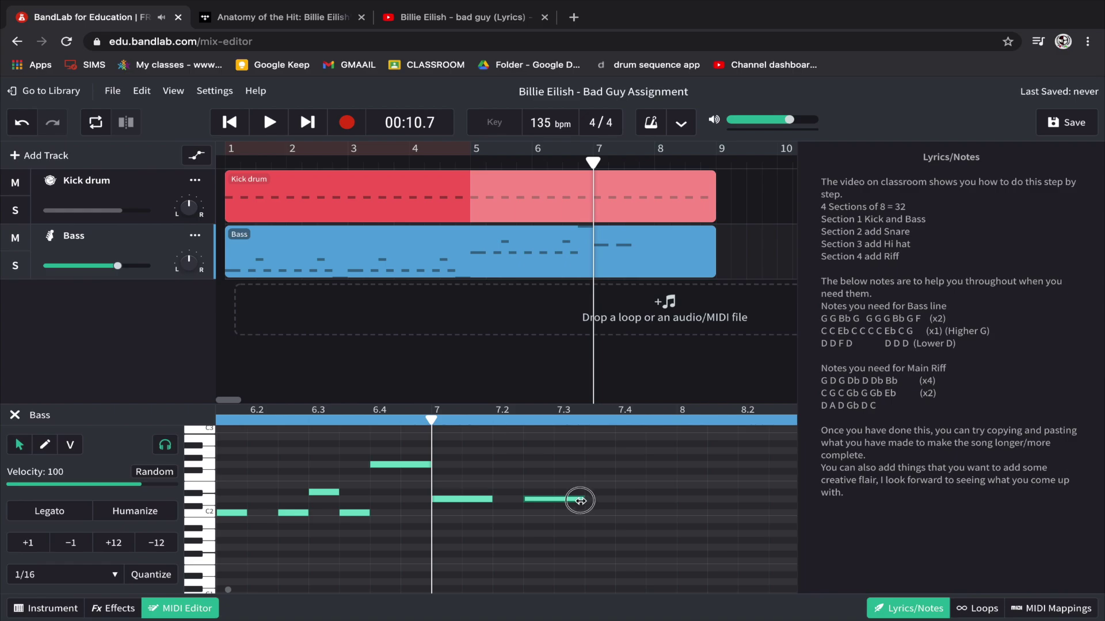
{"action": "left_click_drag", "start_coordinate": [579, 501], "coordinate": [550, 513]}
{"action": "left_click", "coordinate": [569, 479]}
{"action": "left_click", "coordinate": [597, 500]}
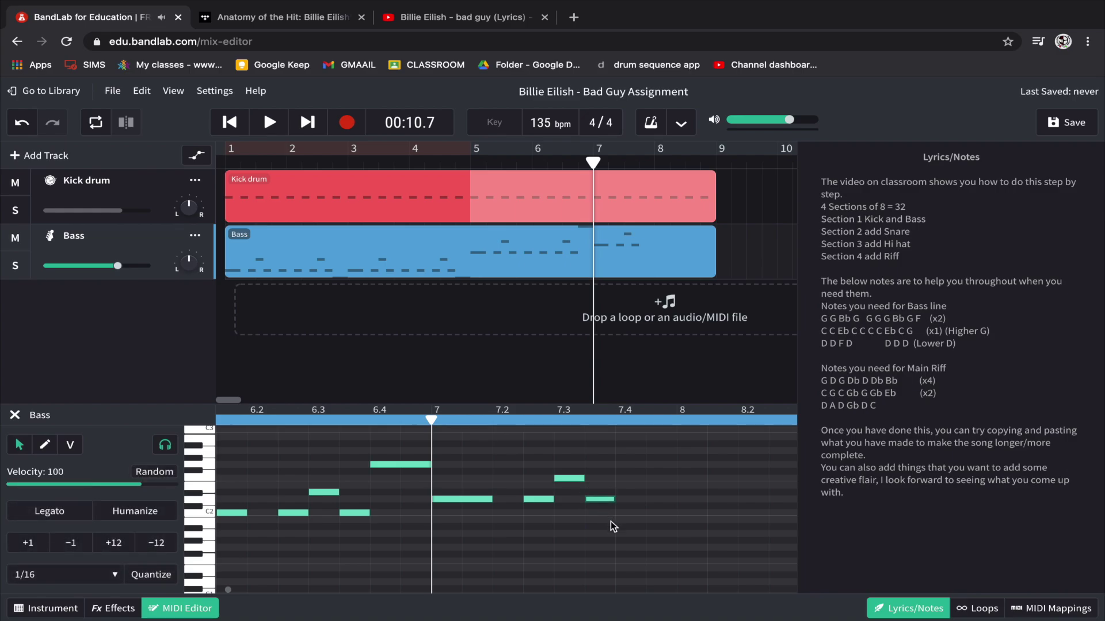
Add three half-beat lower D notes (D1) on the second halves of bar 7 beat 4, bar 8 beat 1 and bar 8 beat 2.
{"action": "scroll", "coordinate": [610, 521], "scroll_direction": "down", "scroll_amount": 2}
{"action": "scroll", "coordinate": [610, 521], "scroll_direction": "right", "scroll_amount": 3}
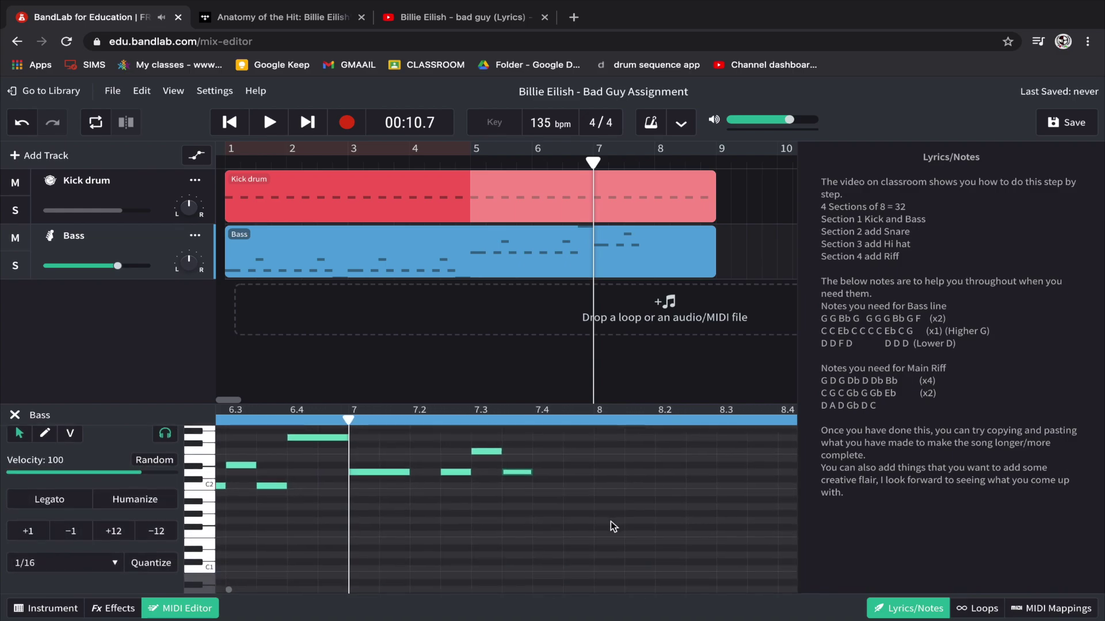
{"action": "left_click", "coordinate": [882, 343]}
{"action": "left_click_drag", "start_coordinate": [881, 343], "coordinate": [911, 345]}
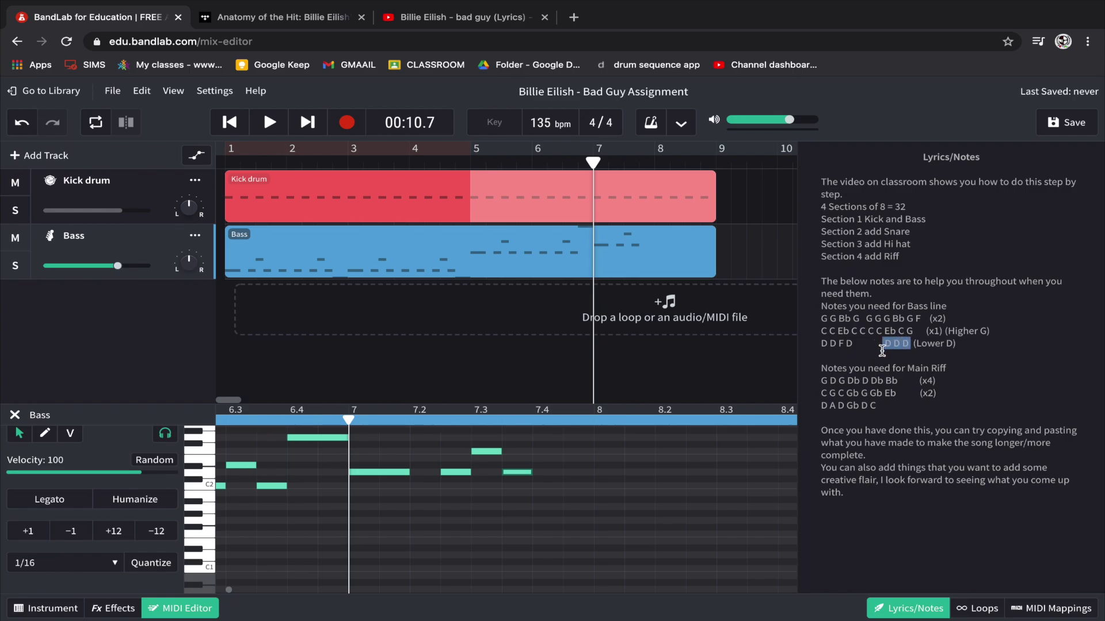
{"action": "left_click", "coordinate": [957, 345]}
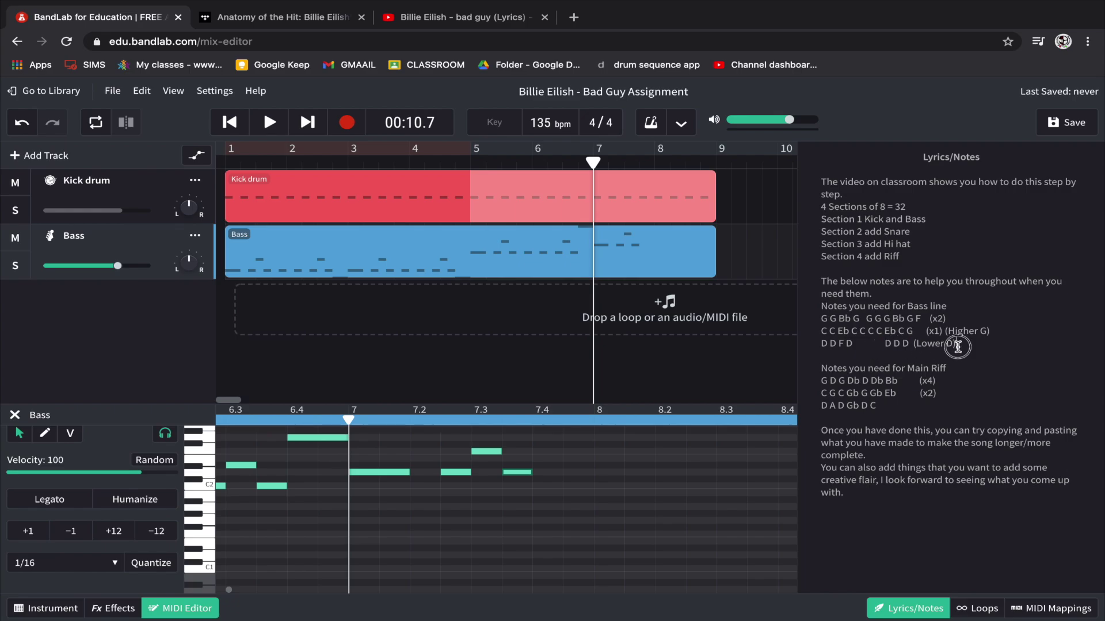
{"action": "left_click", "coordinate": [914, 345], "text": "shift"}
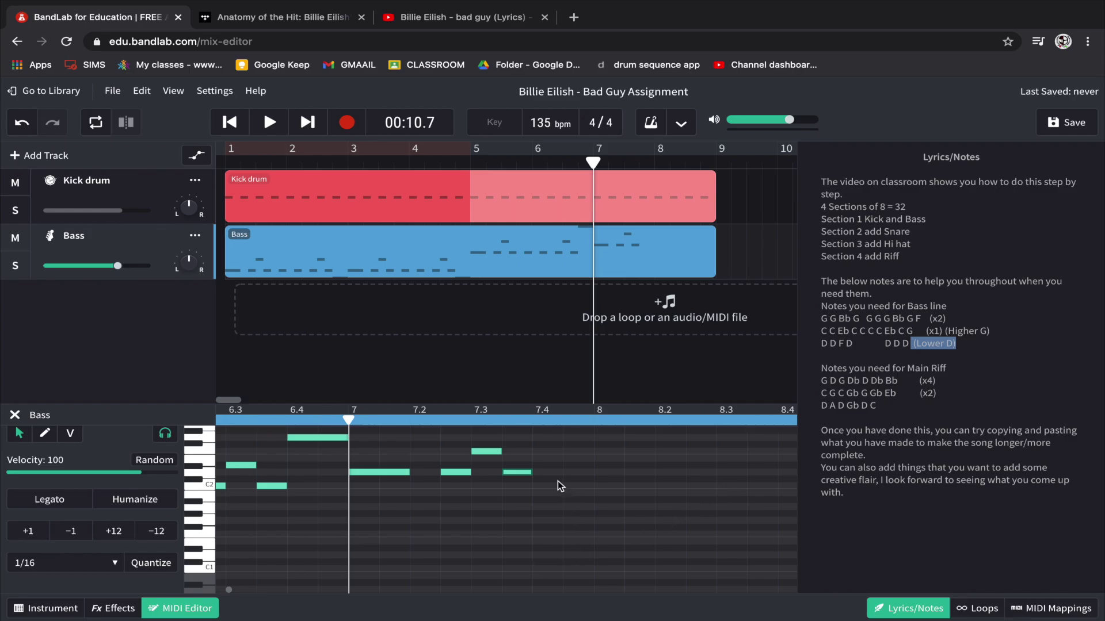
{"action": "left_click", "coordinate": [584, 554]}
{"action": "double_click", "coordinate": [583, 555]}
{"action": "double_click", "coordinate": [648, 554]}
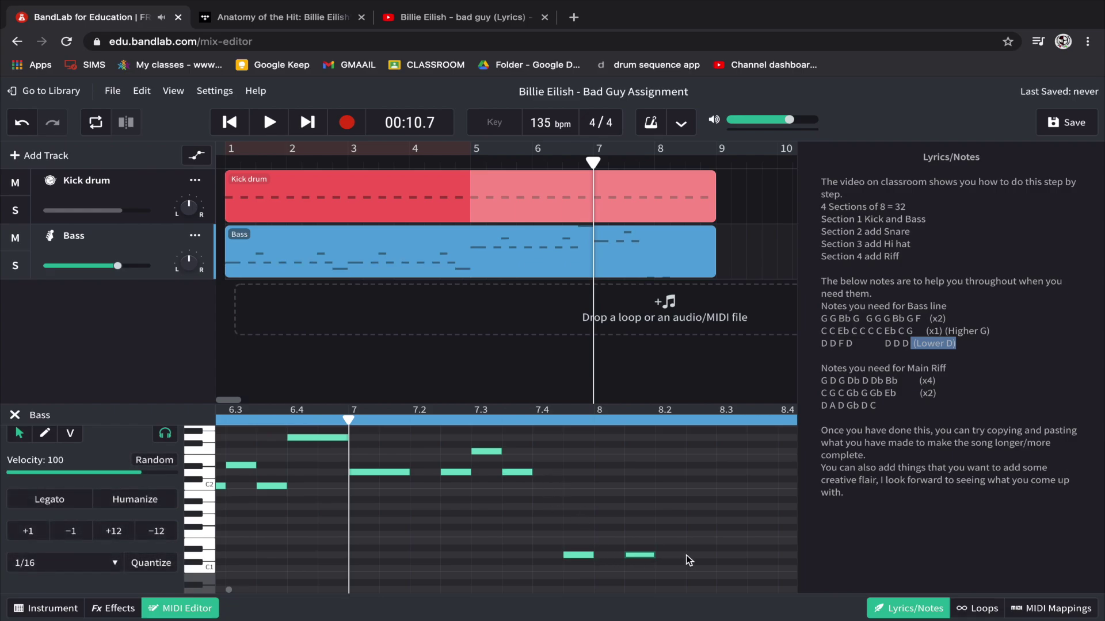
{"action": "left_click", "coordinate": [691, 556]}
{"action": "double_click", "coordinate": [693, 556]}
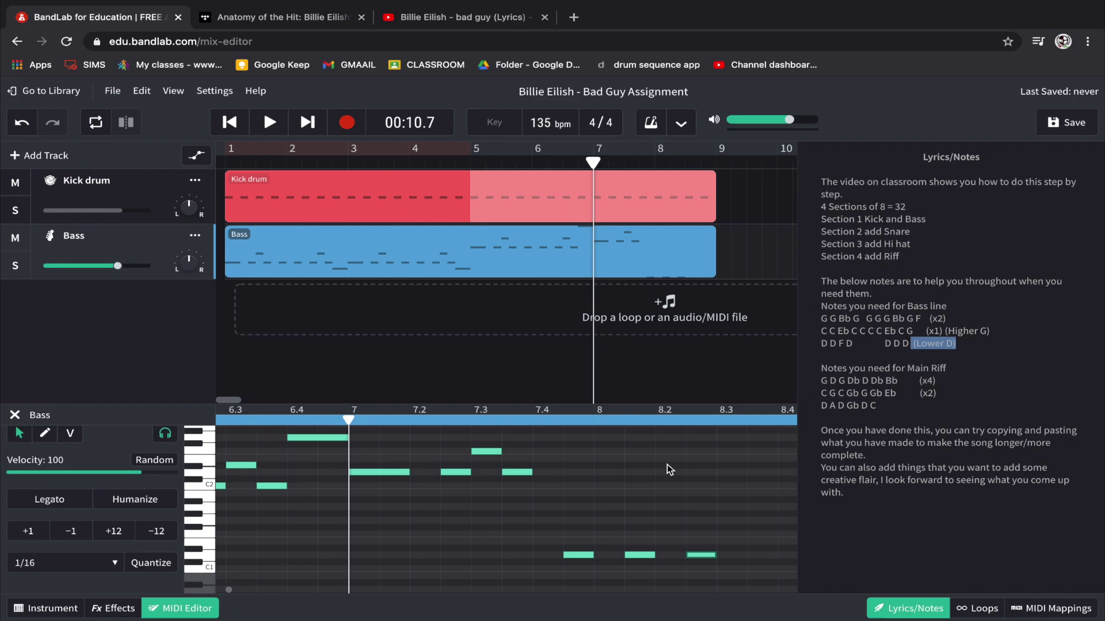
Play the eight-bar kick and bass section from the start.
{"action": "scroll", "coordinate": [716, 475], "scroll_direction": "right", "scroll_amount": 2}
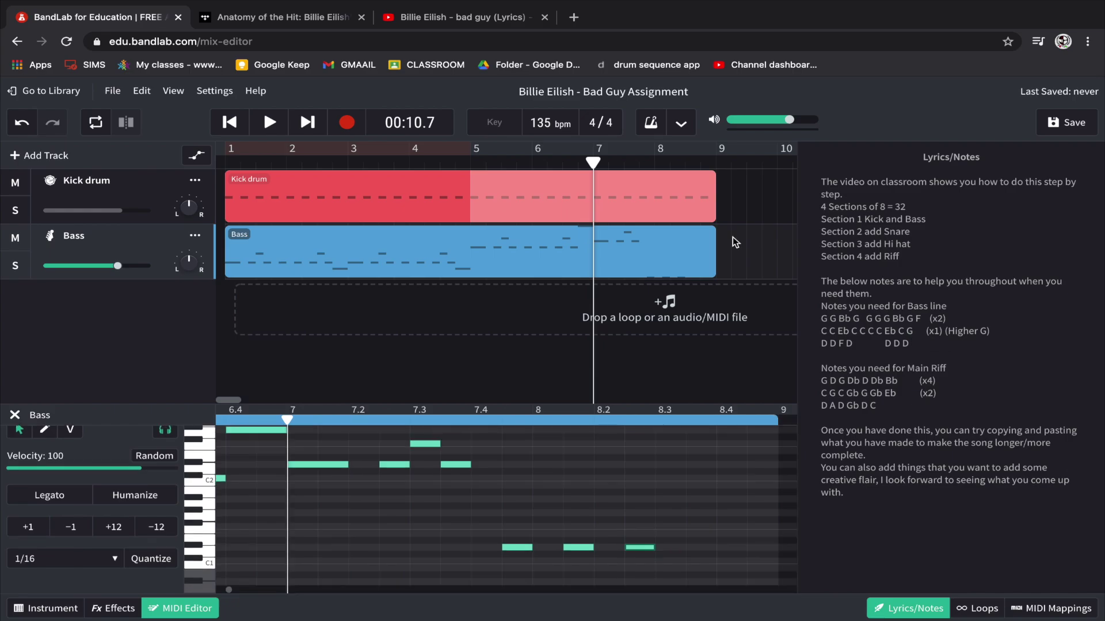
{"action": "key", "text": "Return"}
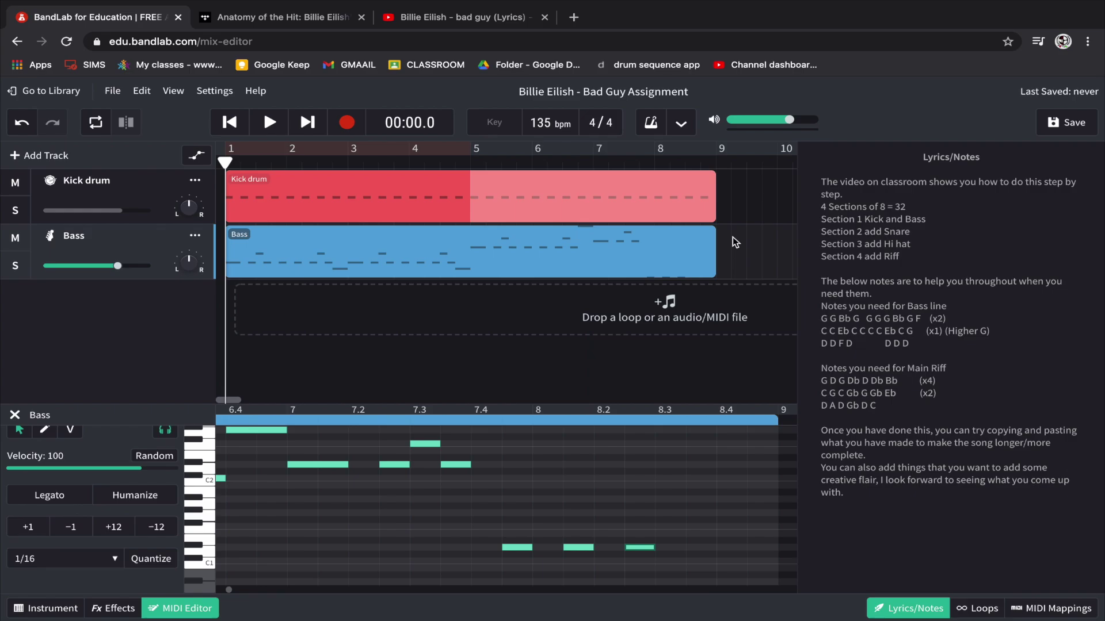
{"action": "key", "text": "space"}
Hide the lyrics notes and extend the Kick drum and Bass loops to bar 33.
{"action": "left_click", "coordinate": [908, 608]}
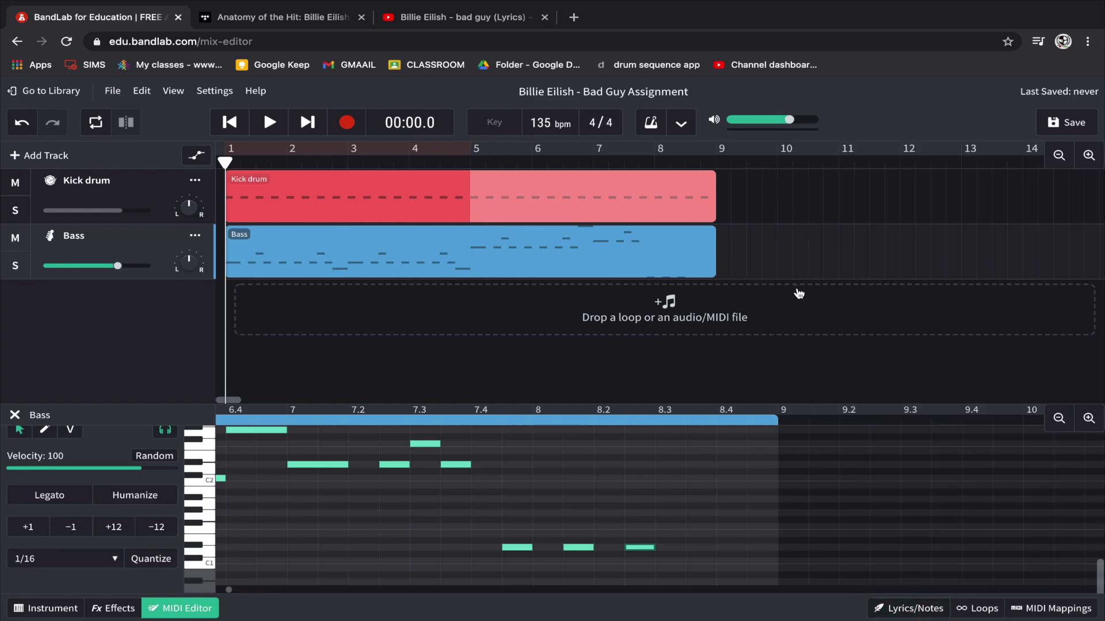
{"action": "left_click", "coordinate": [1062, 158]}
{"action": "left_click", "coordinate": [1062, 158]}
{"action": "left_click", "coordinate": [1062, 159]}
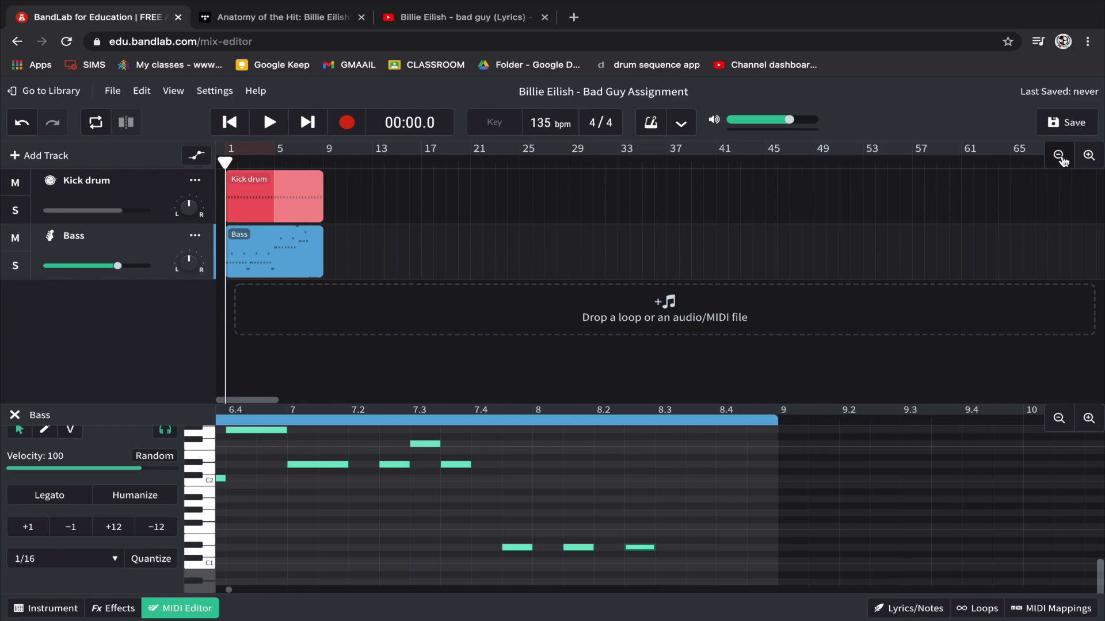
{"action": "left_click", "coordinate": [1088, 157]}
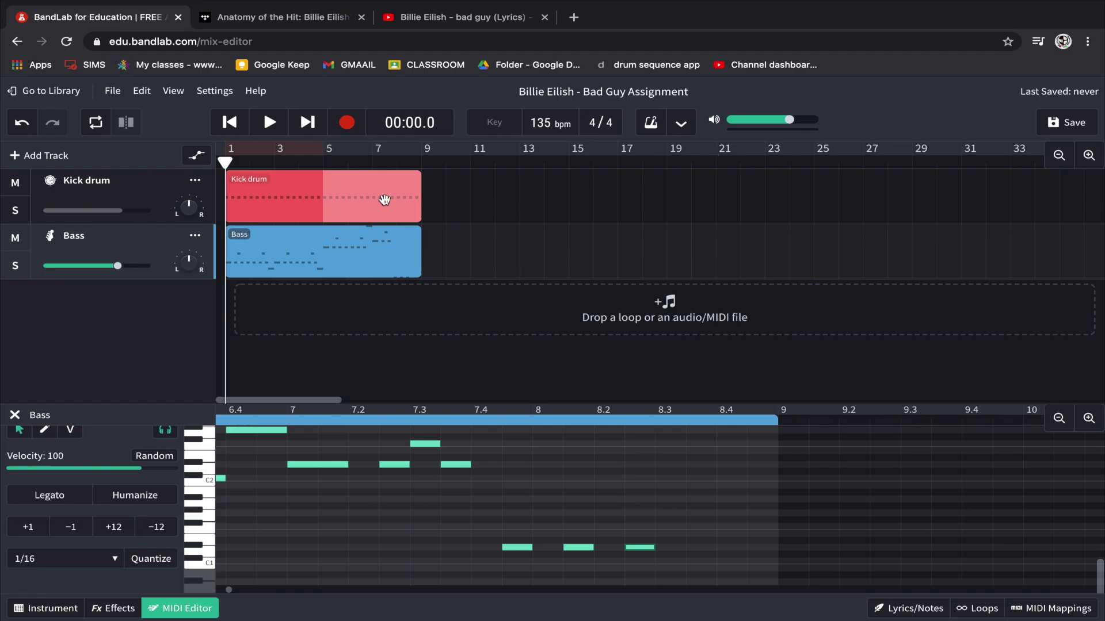
{"action": "left_click", "coordinate": [315, 196]}
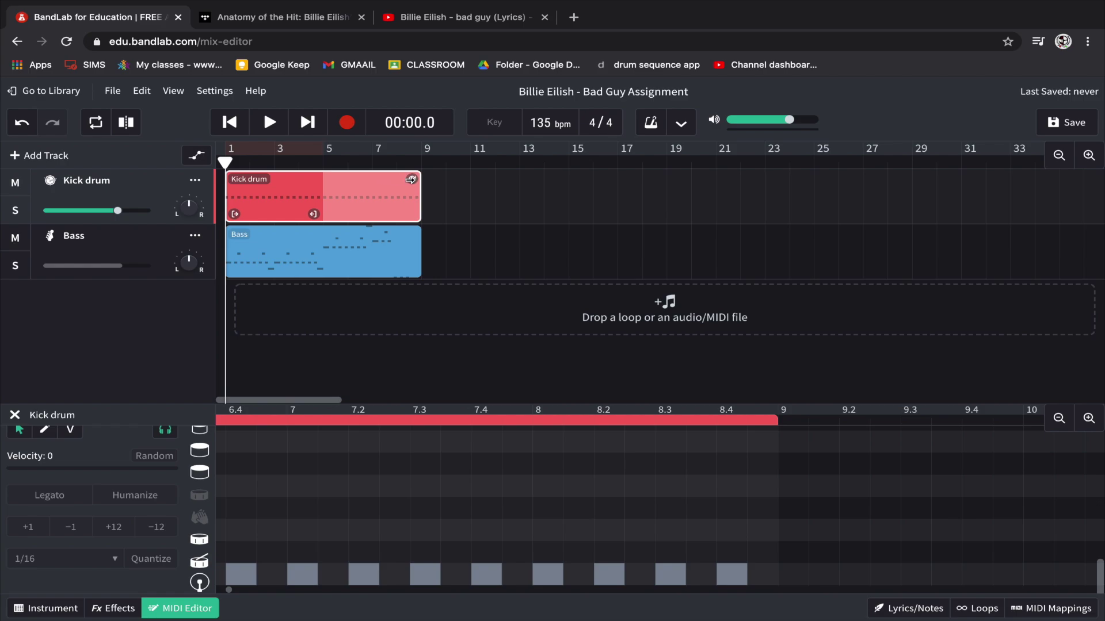
{"action": "left_click_drag", "start_coordinate": [411, 179], "coordinate": [996, 168]}
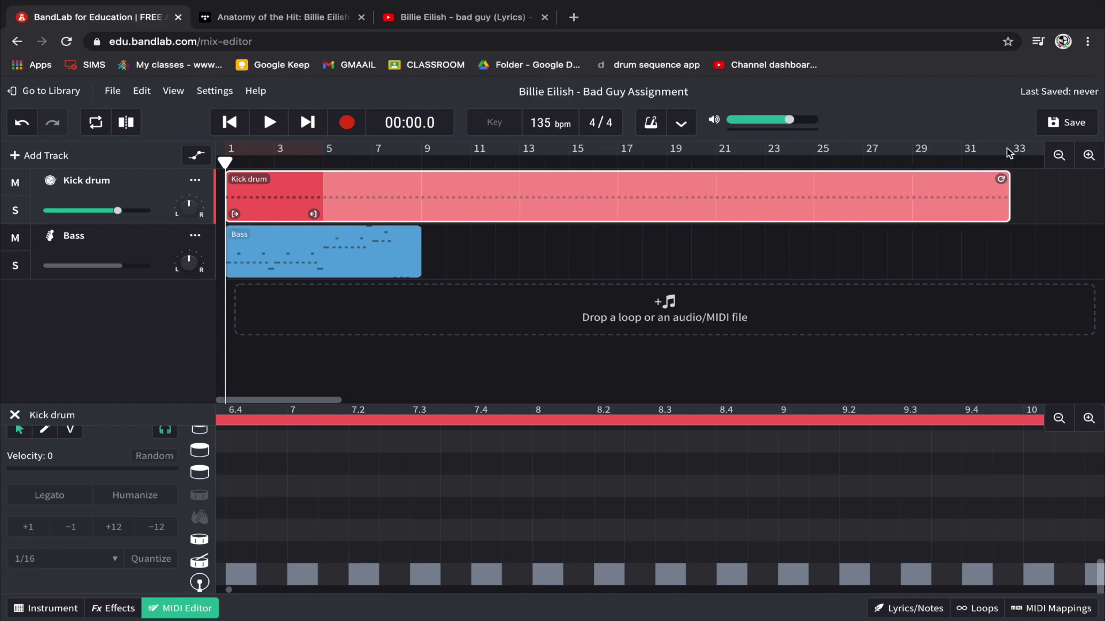
{"action": "left_click", "coordinate": [502, 264]}
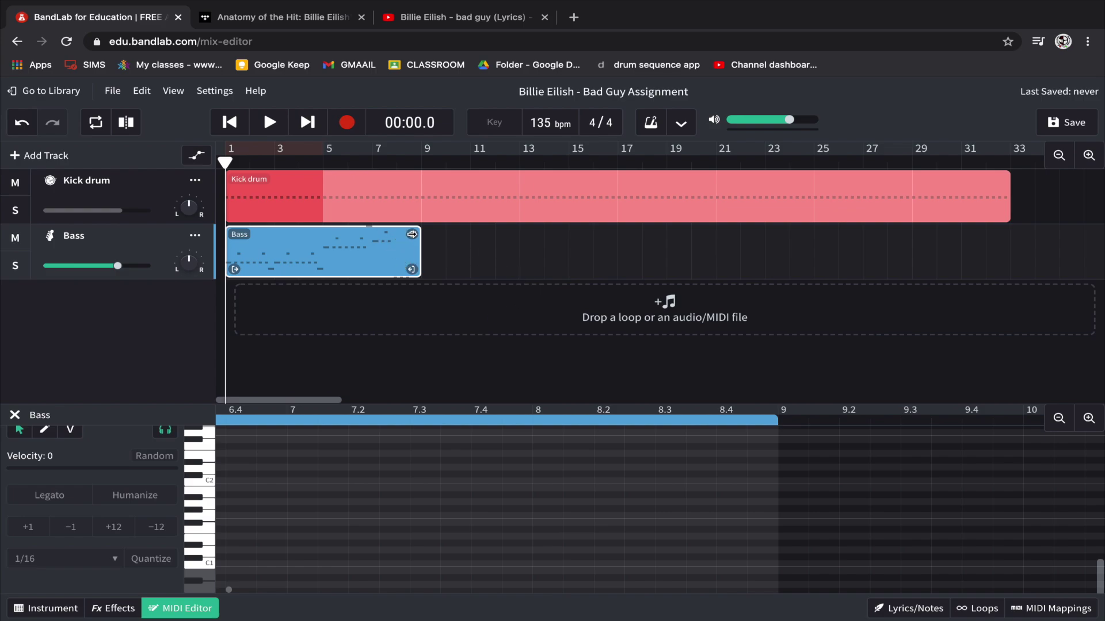
{"action": "left_click_drag", "start_coordinate": [412, 234], "coordinate": [996, 250]}
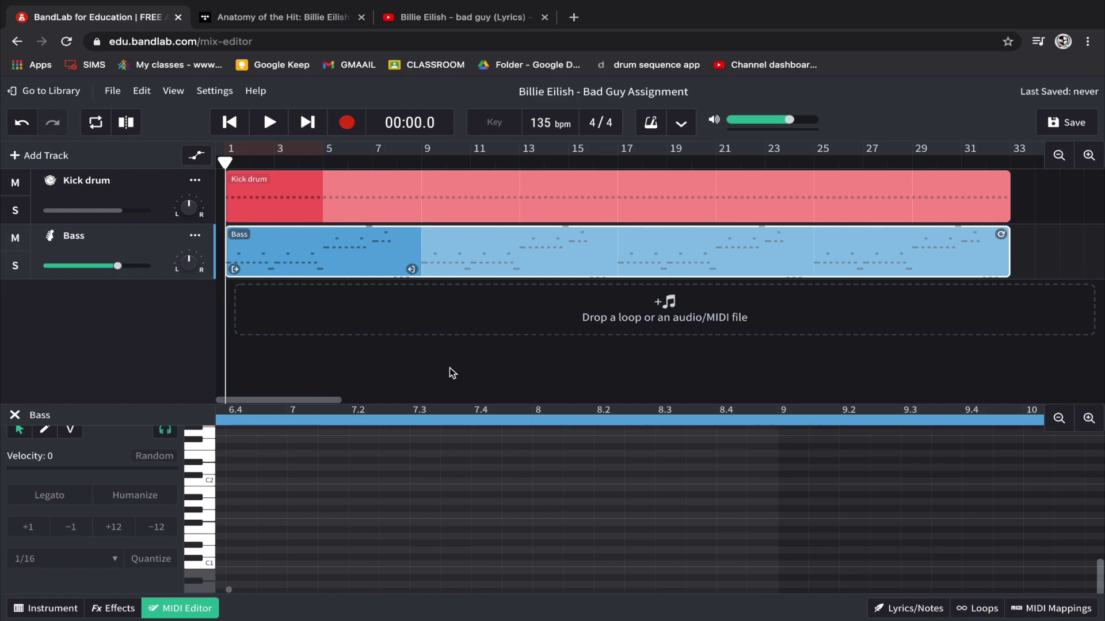
Listen to the Bad Guy lyrics video on YouTube from about 0:30 to 0:39, and return to BandLab.
{"action": "left_click", "coordinate": [427, 16]}
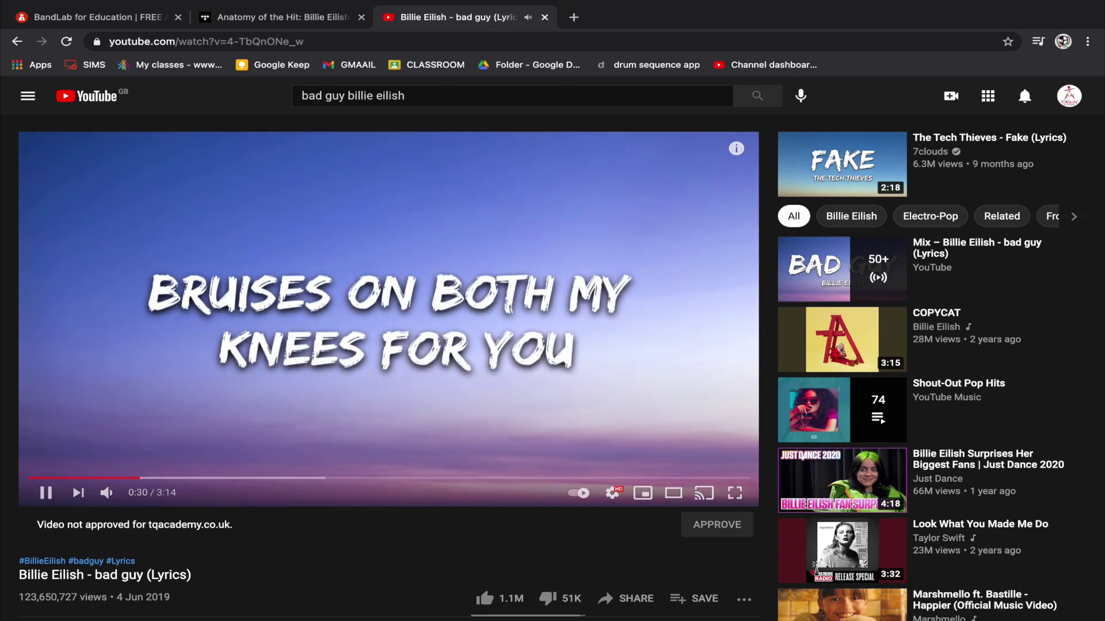
{"action": "left_click", "coordinate": [122, 436]}
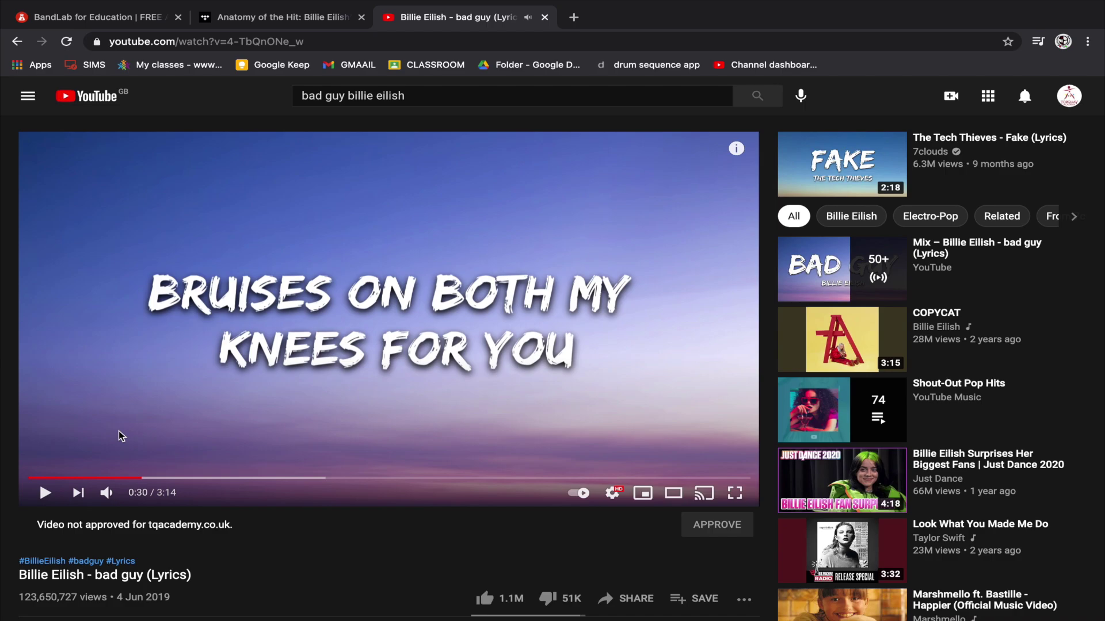
{"action": "left_click", "coordinate": [122, 435]}
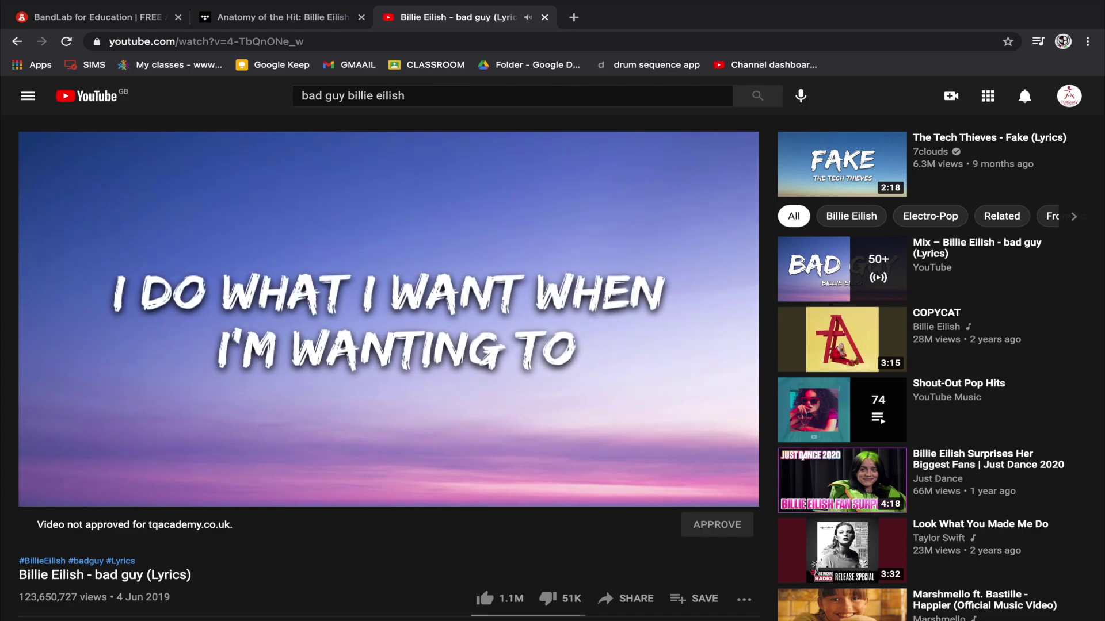
{"action": "left_click", "coordinate": [122, 435]}
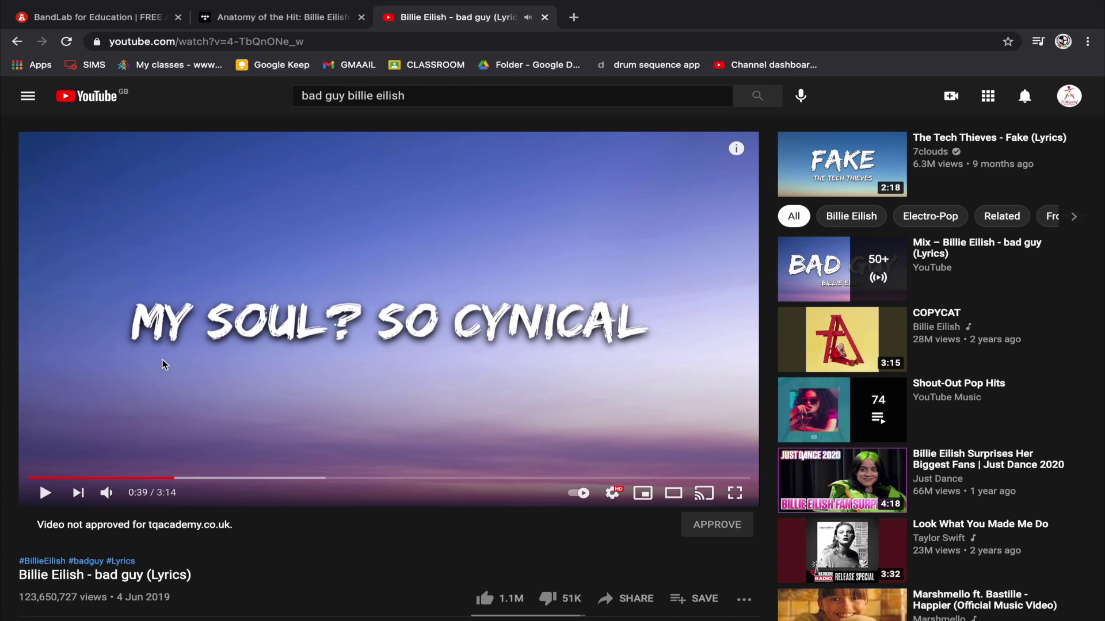
{"action": "left_click", "coordinate": [99, 16]}
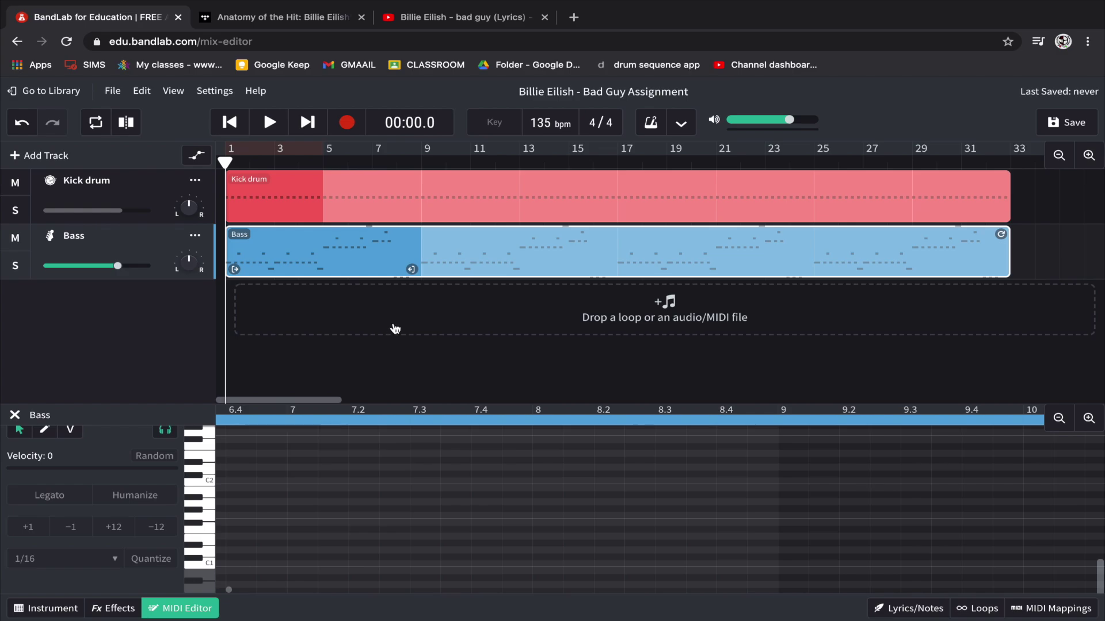
Add a new instrument track and set its sound to the Chill Wave drum kit.
{"action": "left_click", "coordinate": [39, 157]}
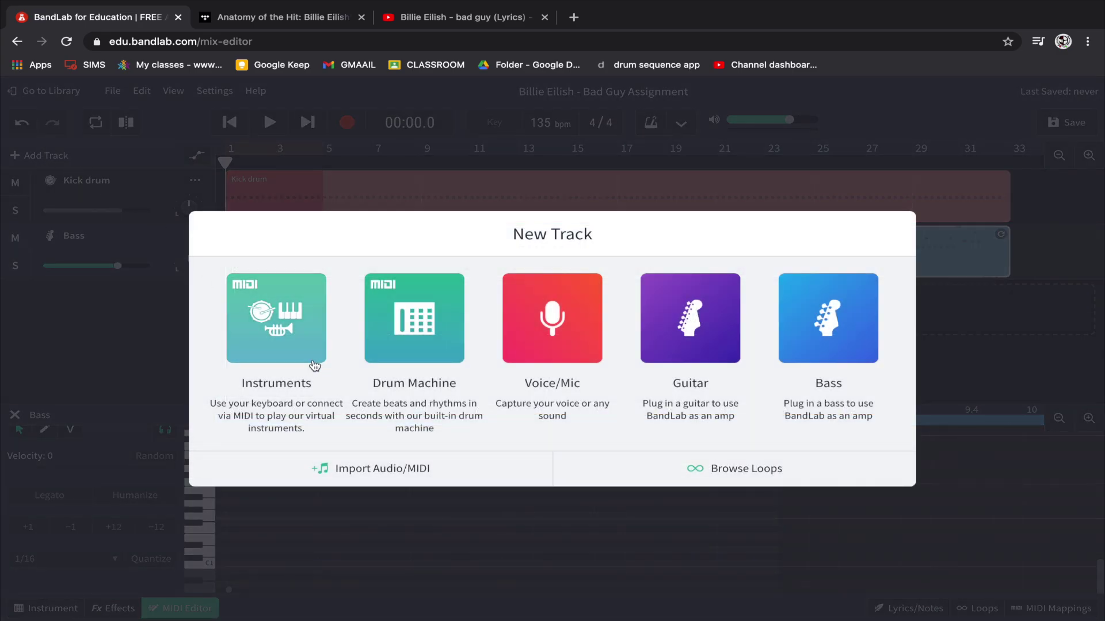
{"action": "left_click", "coordinate": [274, 318]}
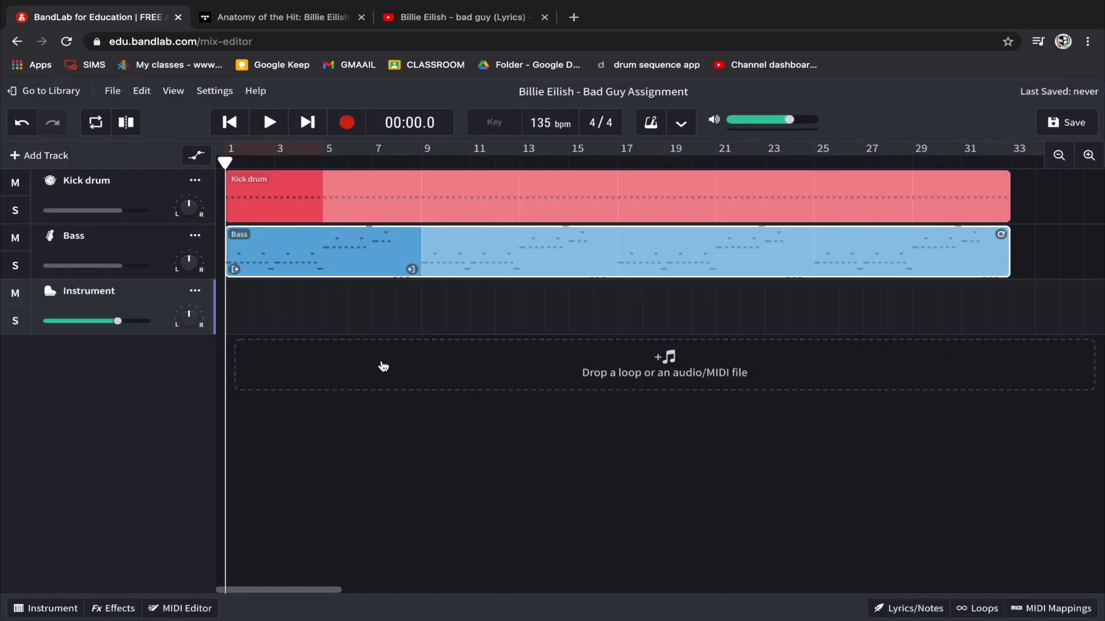
{"action": "left_click", "coordinate": [51, 298]}
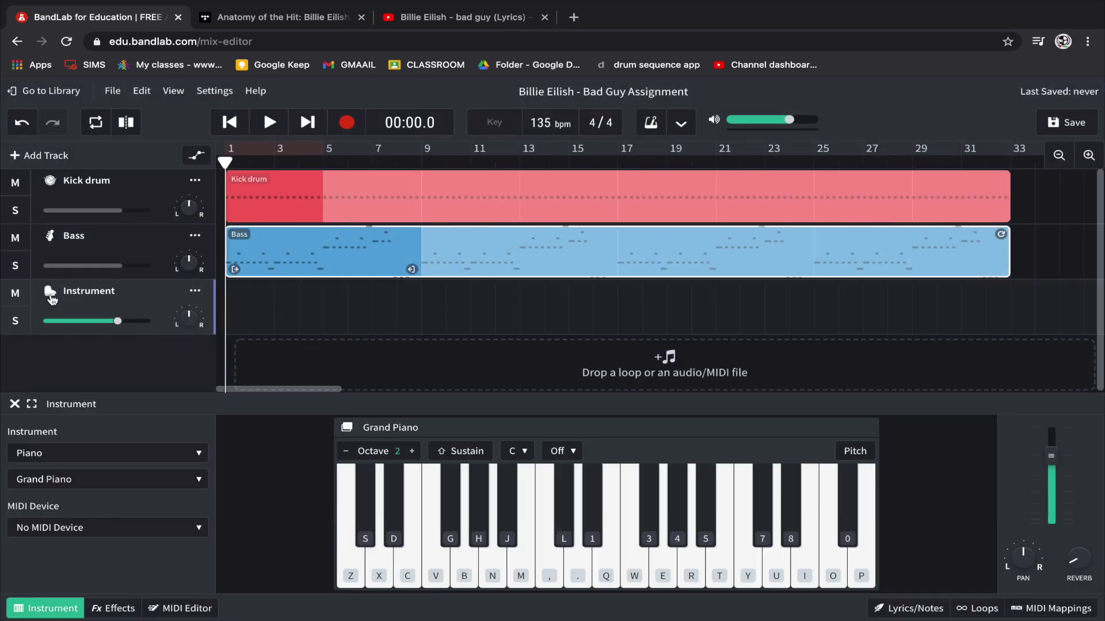
{"action": "left_click", "coordinate": [58, 455]}
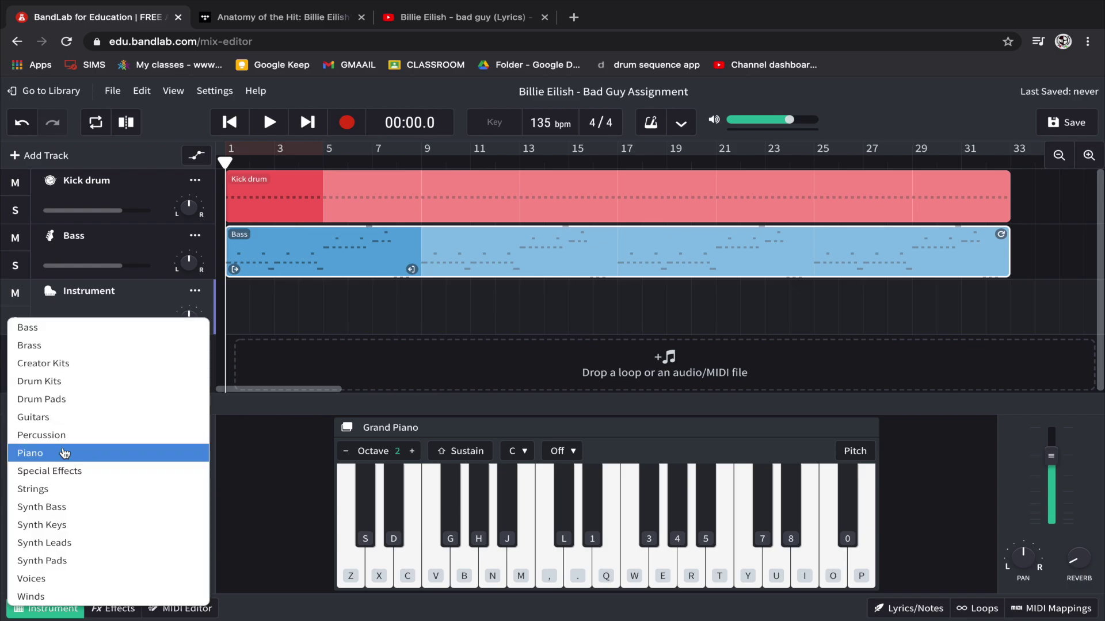
{"action": "left_click", "coordinate": [61, 382]}
{"action": "left_click", "coordinate": [86, 483]}
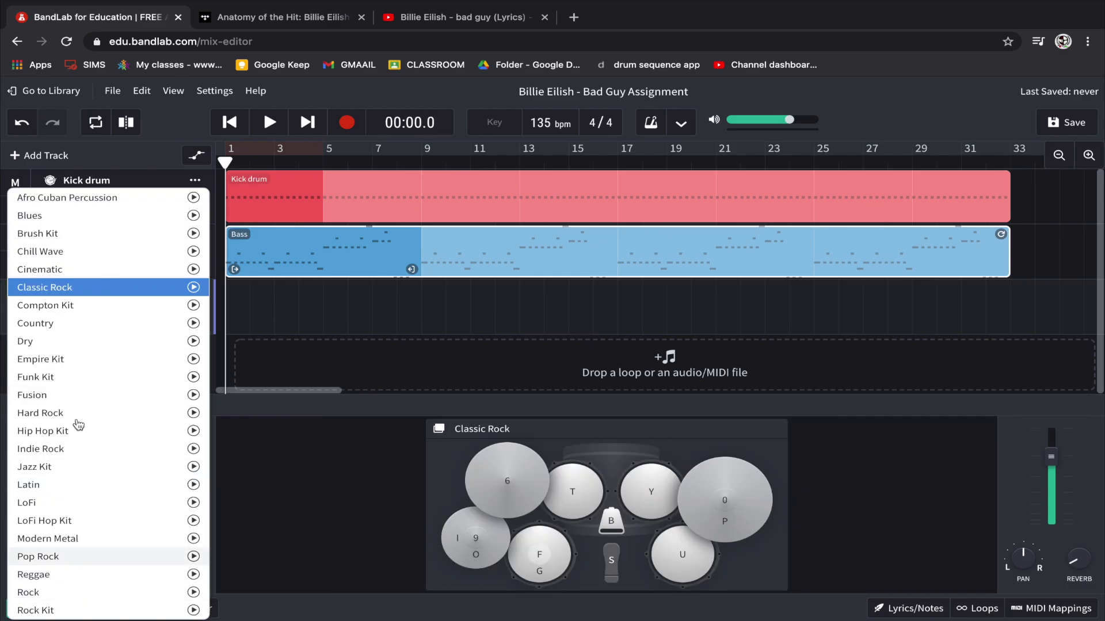
{"action": "left_click", "coordinate": [61, 253]}
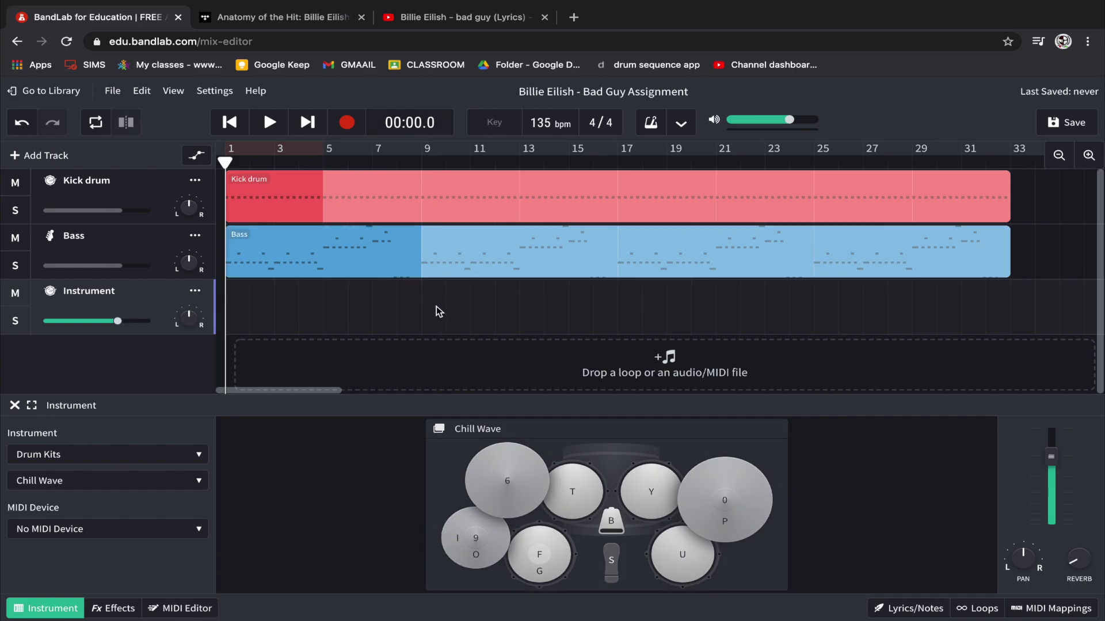
Create an empty region at bar 9 on the new drum track and audition its tom and snare sounds.
{"action": "double_click", "coordinate": [436, 306]}
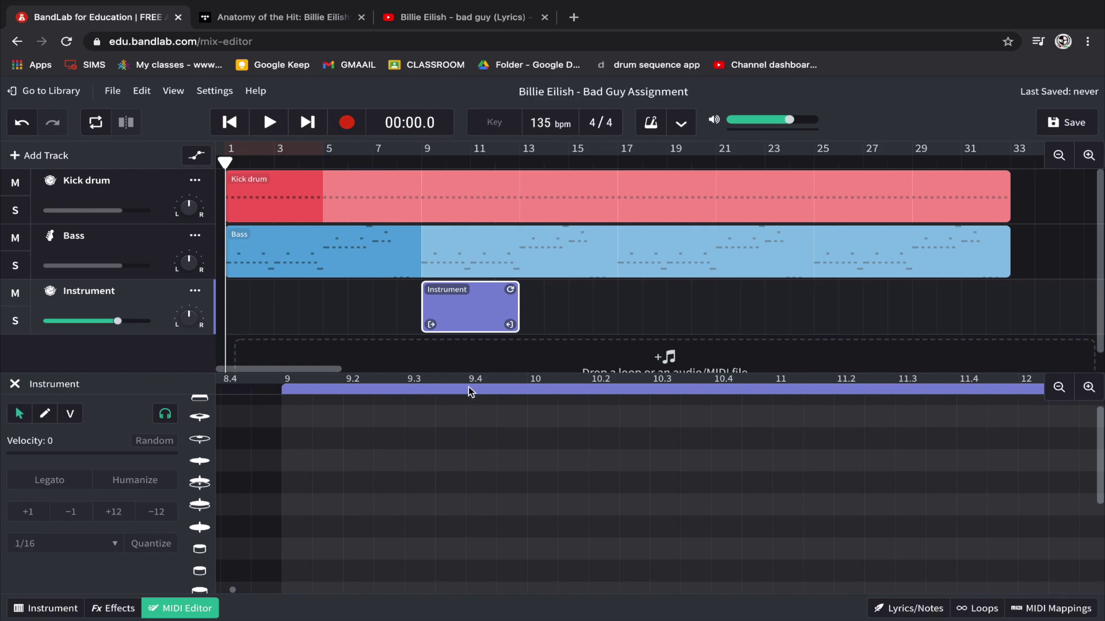
{"action": "left_click", "coordinate": [199, 548]}
{"action": "scroll", "coordinate": [200, 477], "scroll_direction": "down", "scroll_amount": 3}
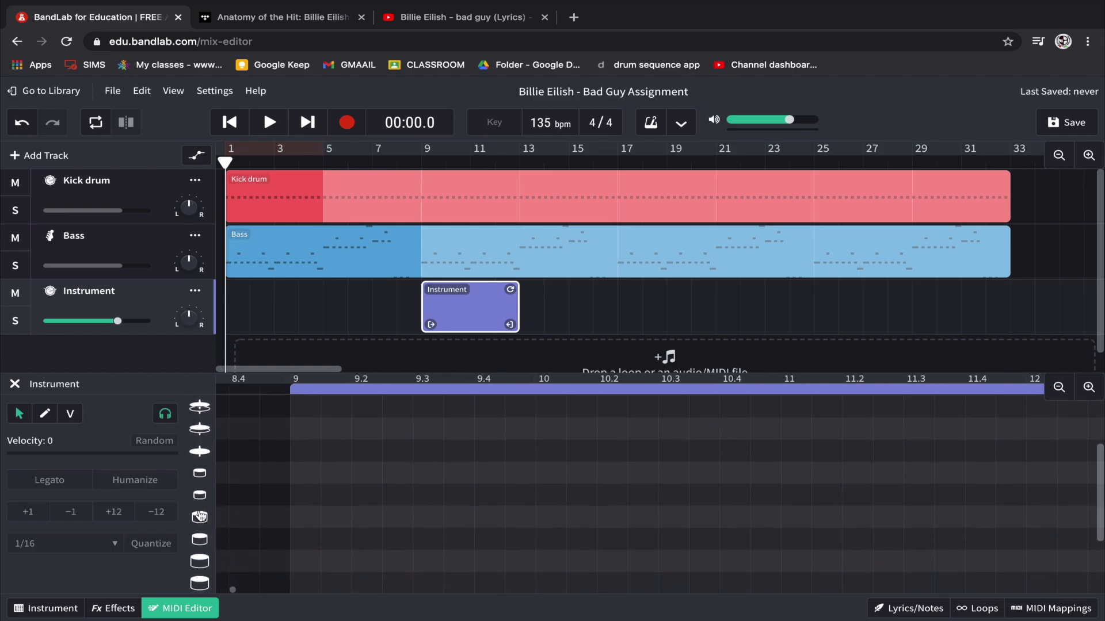
{"action": "scroll", "coordinate": [201, 513], "scroll_direction": "down", "scroll_amount": 2}
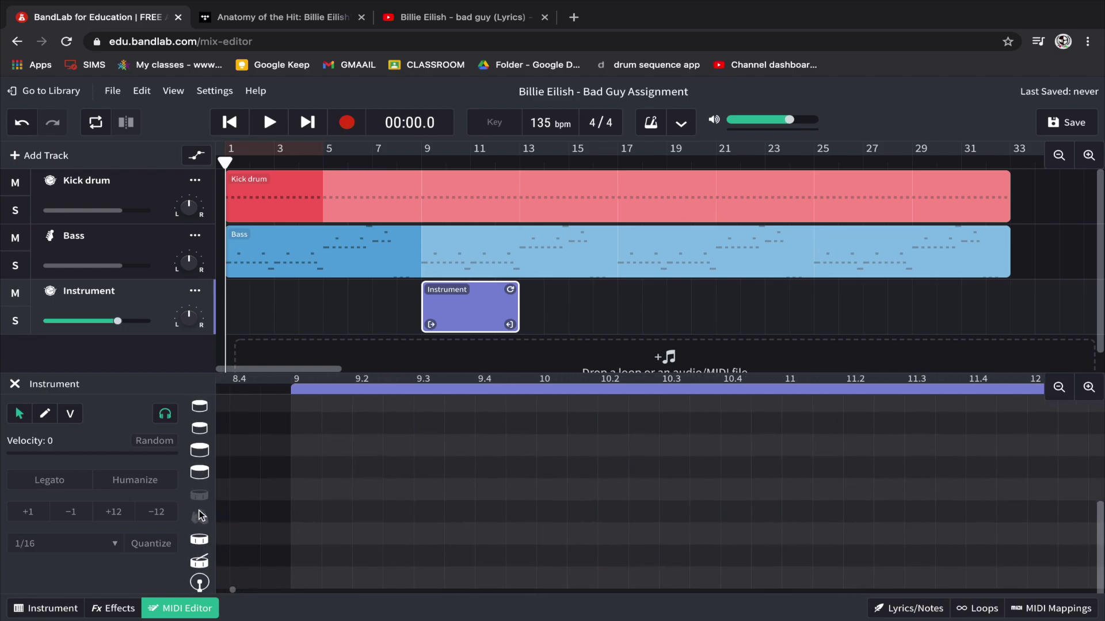
{"action": "left_click", "coordinate": [203, 542]}
{"action": "left_click", "coordinate": [200, 561]}
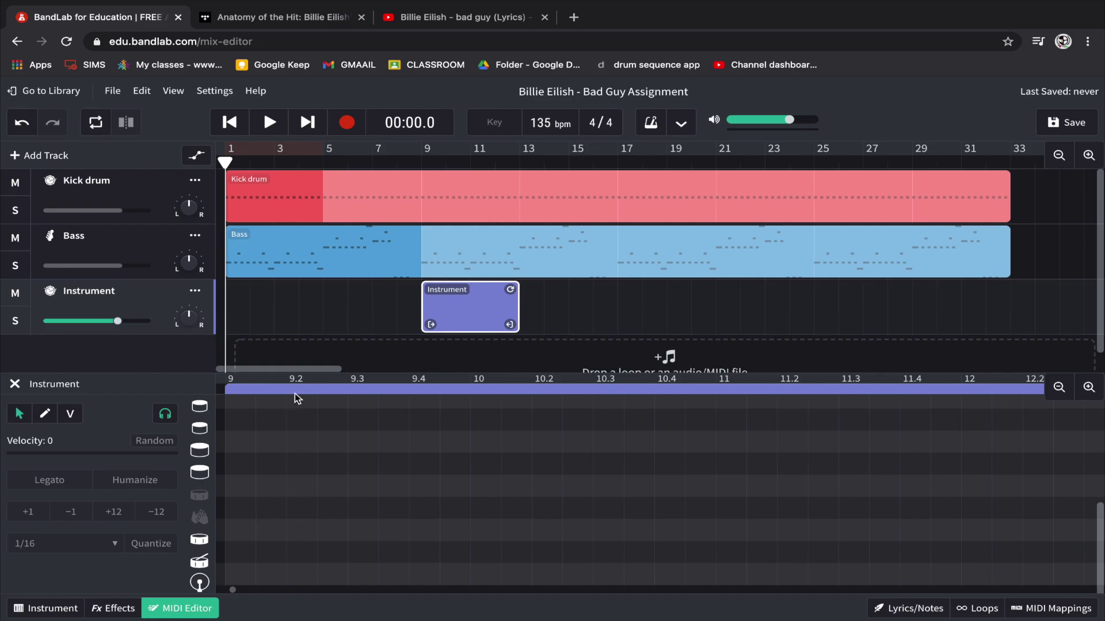
Add half-beat snare hits on beats 2 and 4 of bars 9 and 10.
{"action": "double_click", "coordinate": [299, 533]}
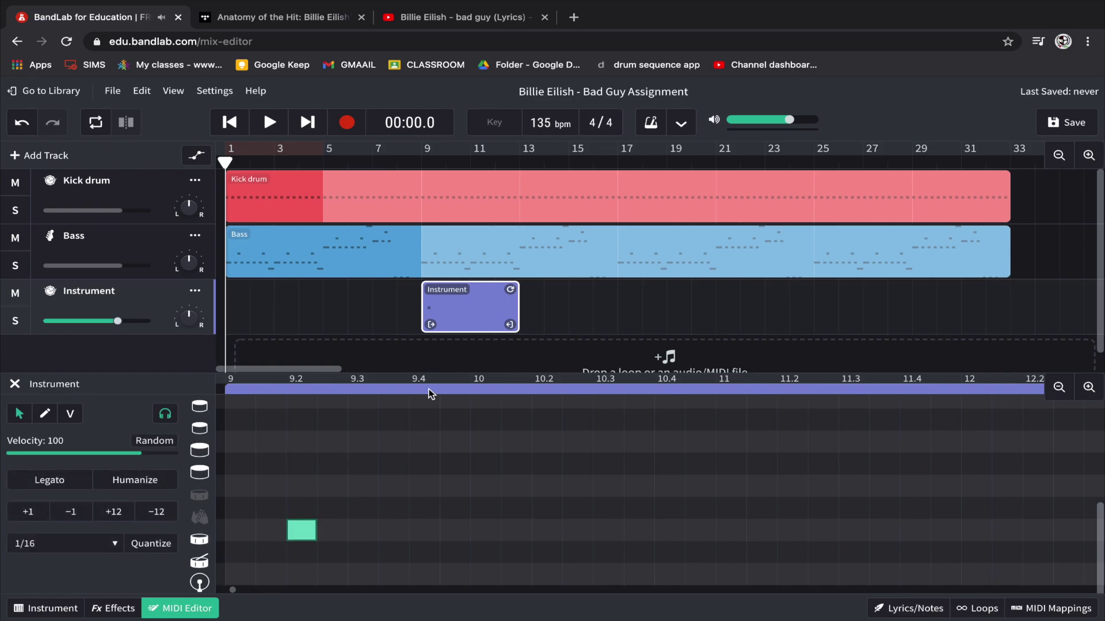
{"action": "double_click", "coordinate": [426, 530]}
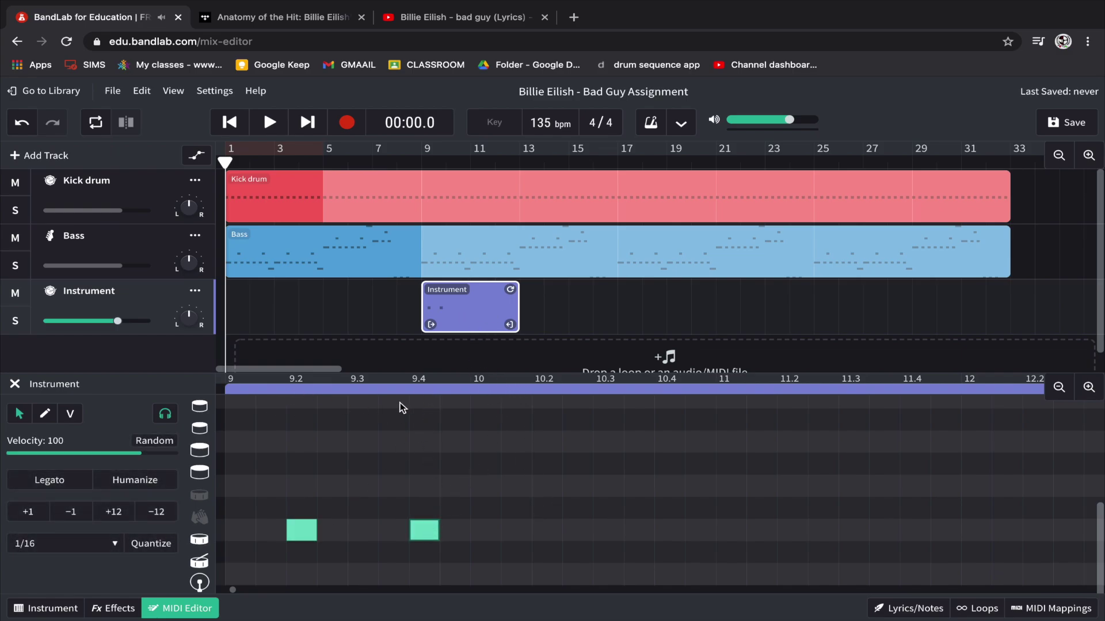
{"action": "double_click", "coordinate": [544, 531]}
{"action": "double_click", "coordinate": [669, 530]}
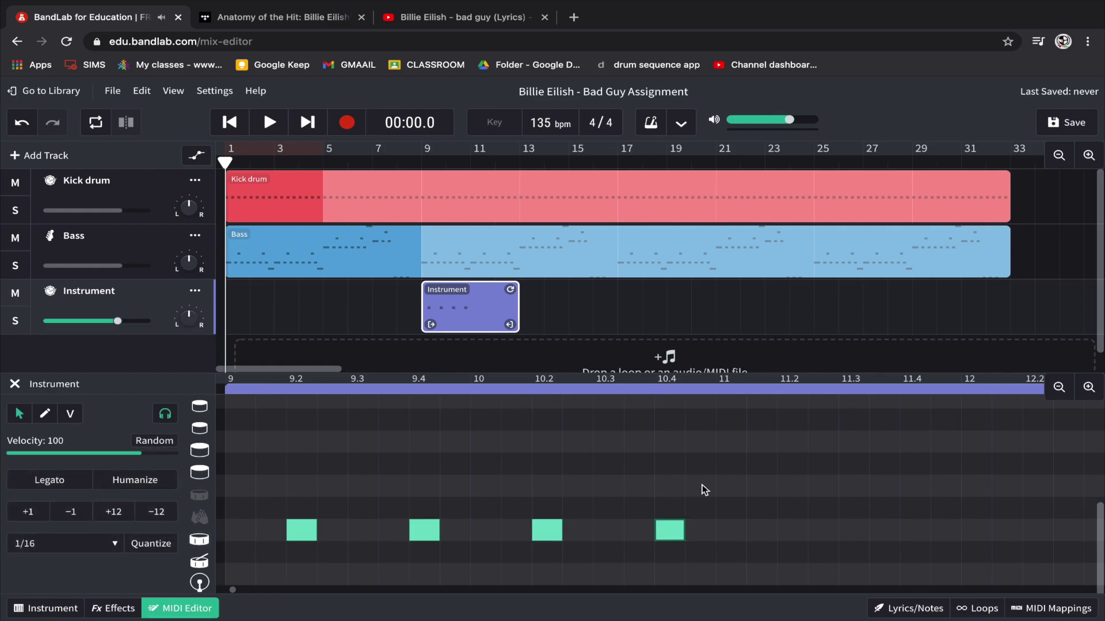
Add half-beat snare hits on beats 2 and 4 of bars 11 and 12, and loop the snare region up to bar 33.
{"action": "double_click", "coordinate": [788, 530]}
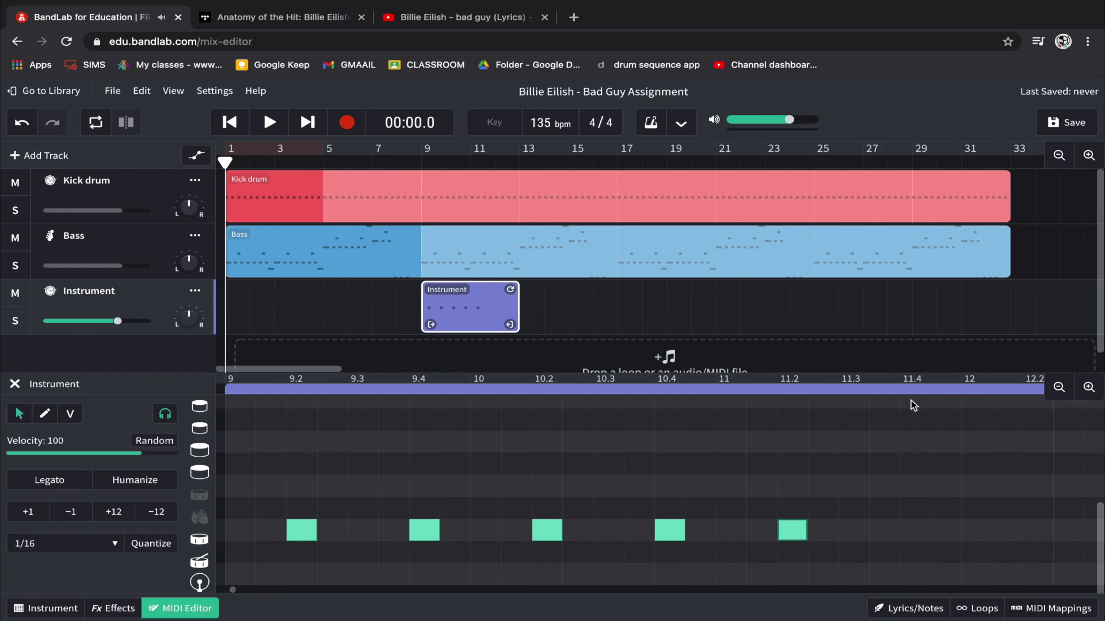
{"action": "double_click", "coordinate": [911, 530]}
{"action": "scroll", "coordinate": [911, 529], "scroll_direction": "right", "scroll_amount": 3}
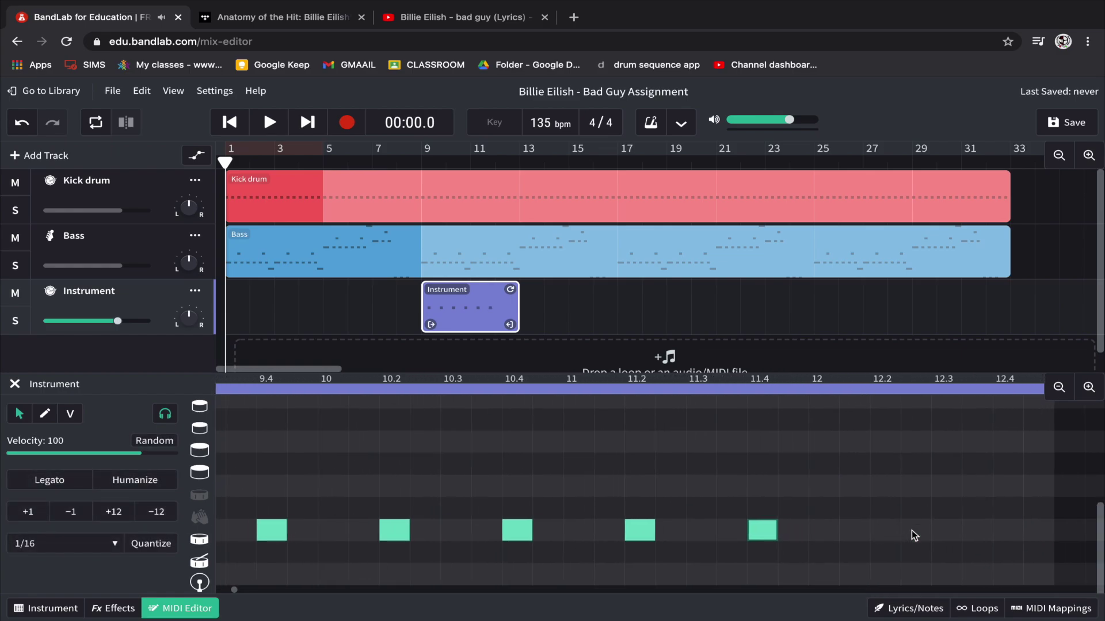
{"action": "double_click", "coordinate": [834, 534]}
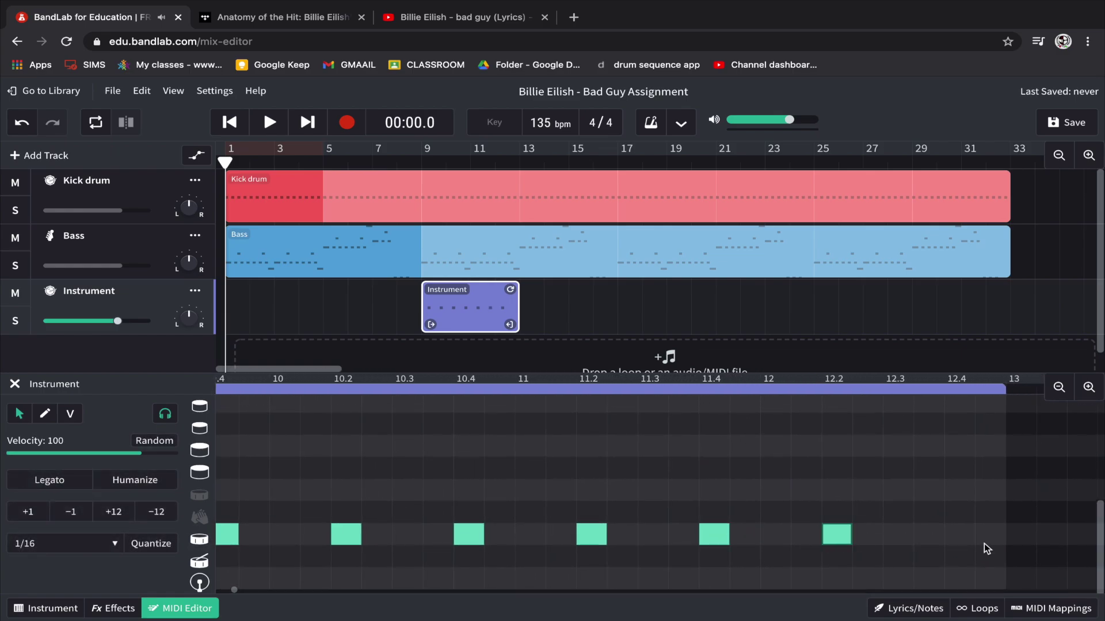
{"action": "double_click", "coordinate": [962, 537]}
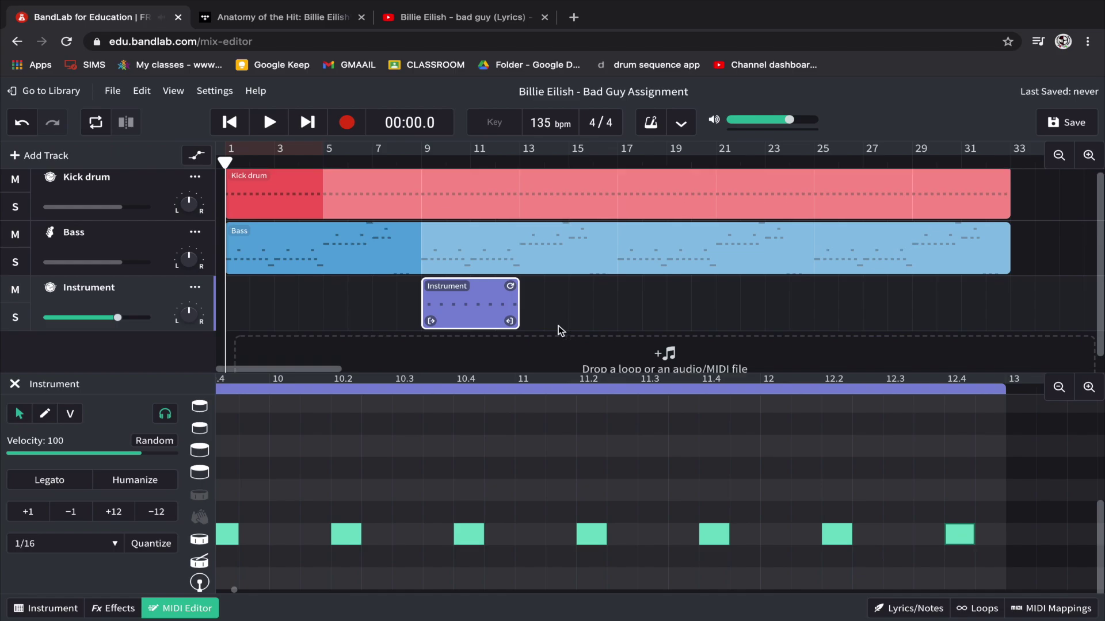
{"action": "scroll", "coordinate": [558, 327], "scroll_direction": "down", "scroll_amount": 1}
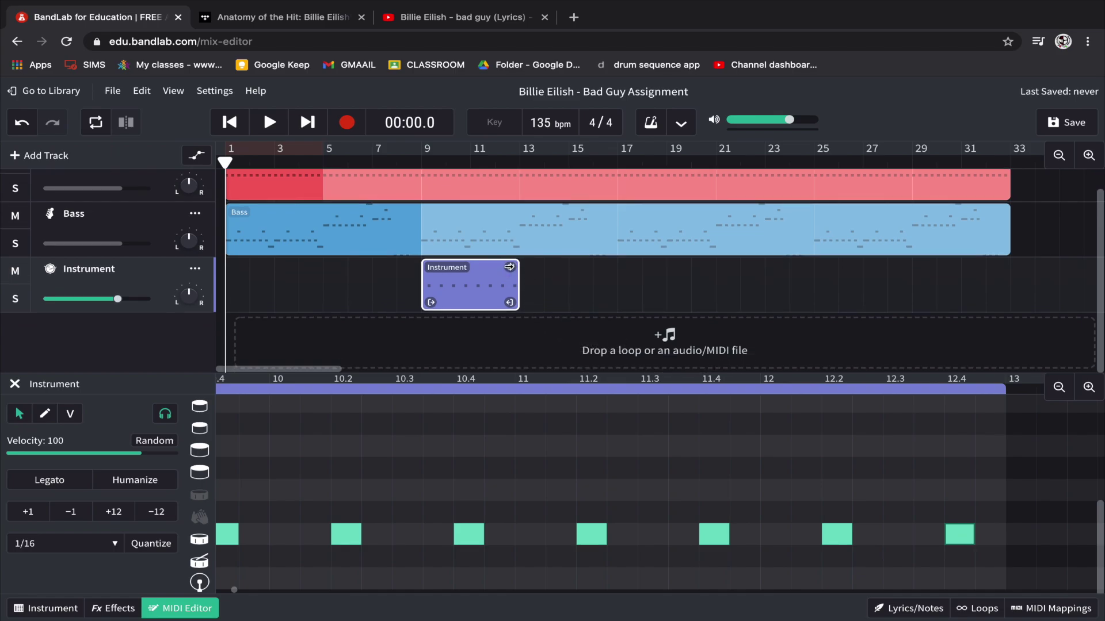
{"action": "left_click_drag", "start_coordinate": [509, 268], "coordinate": [1006, 288]}
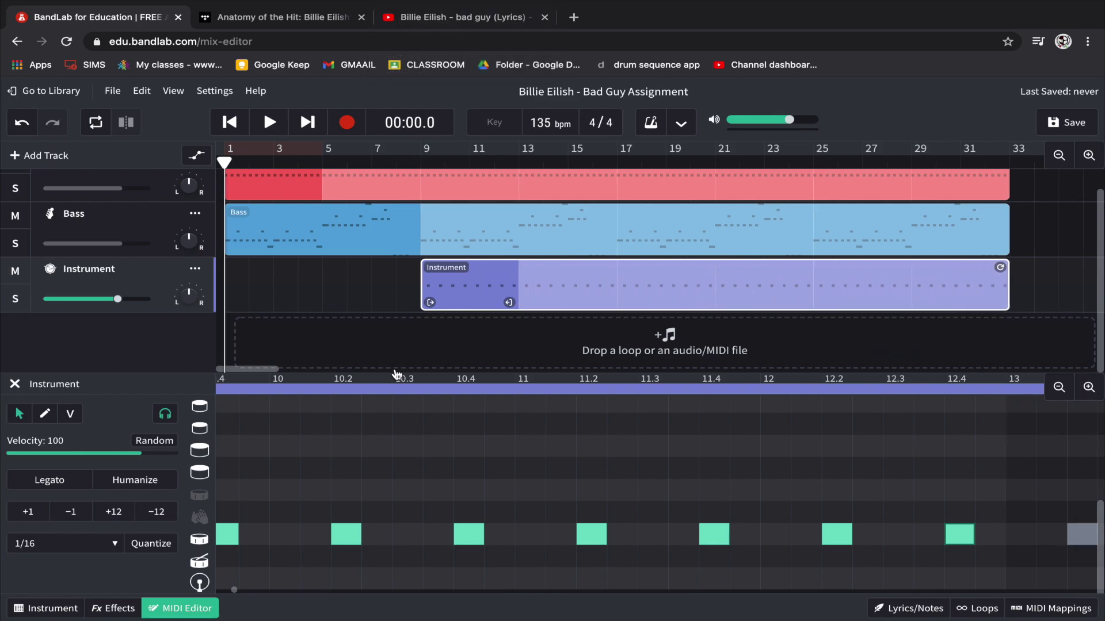
Listen to the Bad Guy lyrics video on YouTube up to about 0:48, and return to BandLab.
{"action": "left_click", "coordinate": [467, 20]}
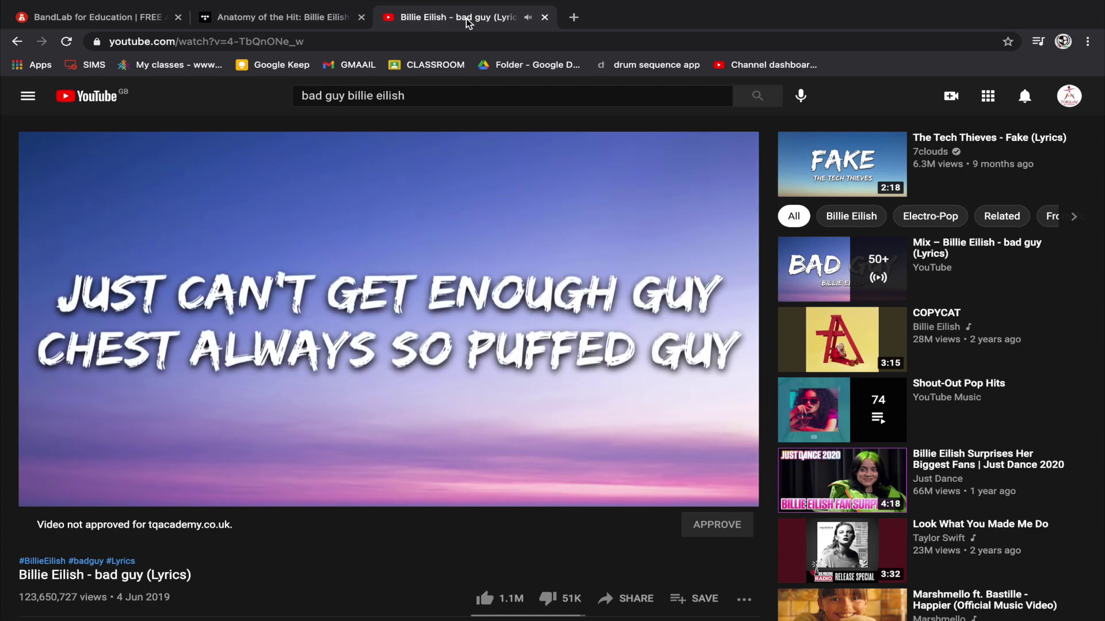
{"action": "key", "text": "space"}
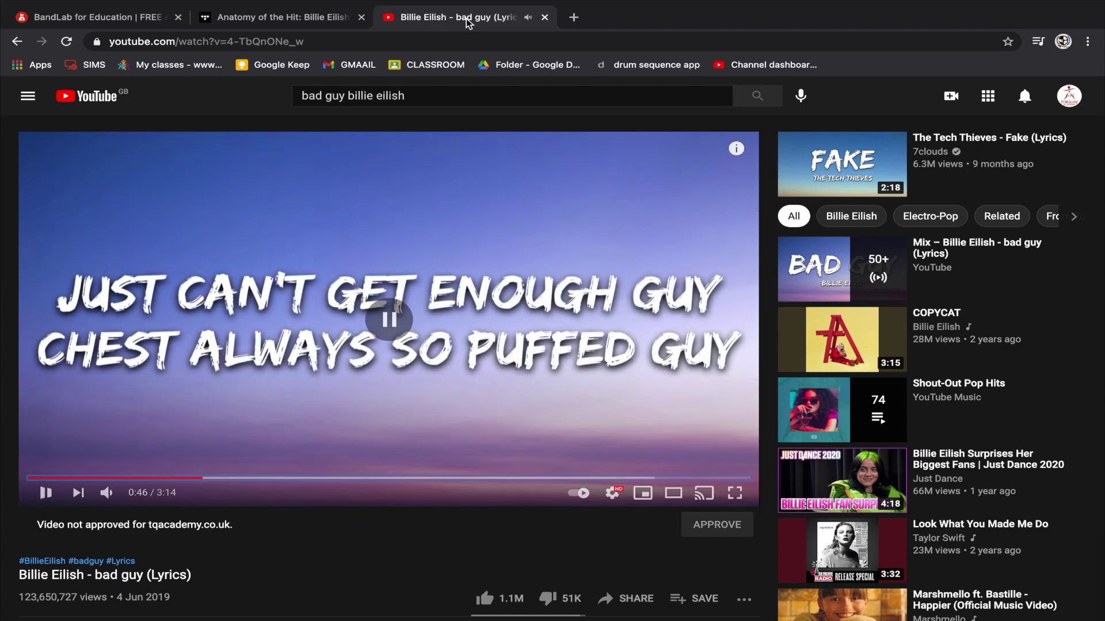
{"action": "key", "text": "Left"}
{"action": "key", "text": "space"}
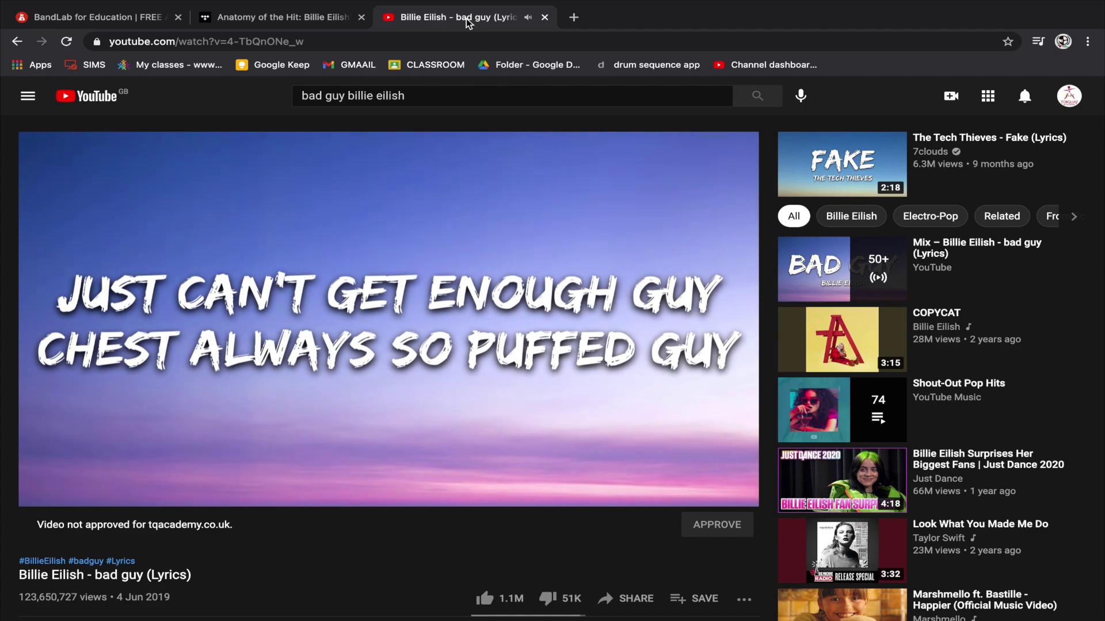
{"action": "key", "text": "space"}
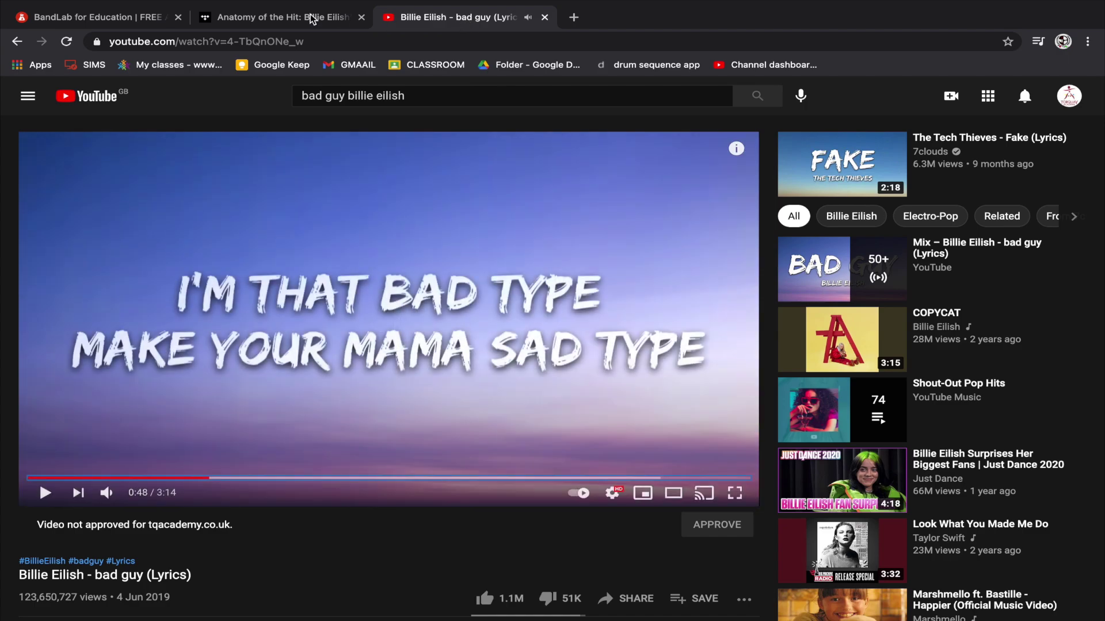
{"action": "left_click", "coordinate": [82, 19]}
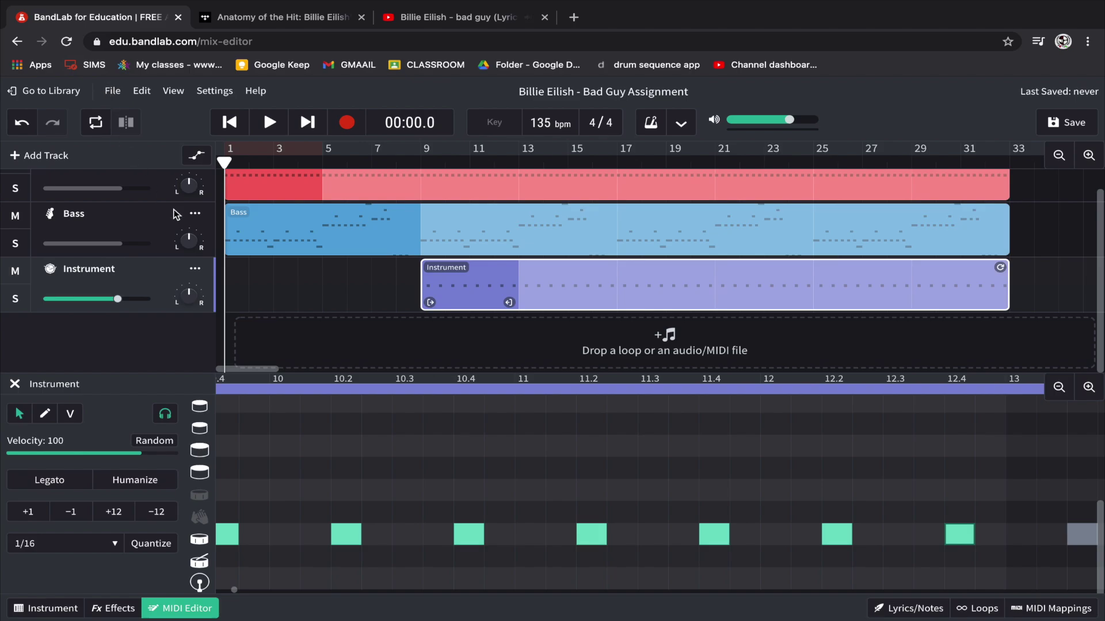
Add another instrument track, set its sound to the Funk Kit drum kit, and audition the kit's hi-hat.
{"action": "left_click", "coordinate": [46, 158]}
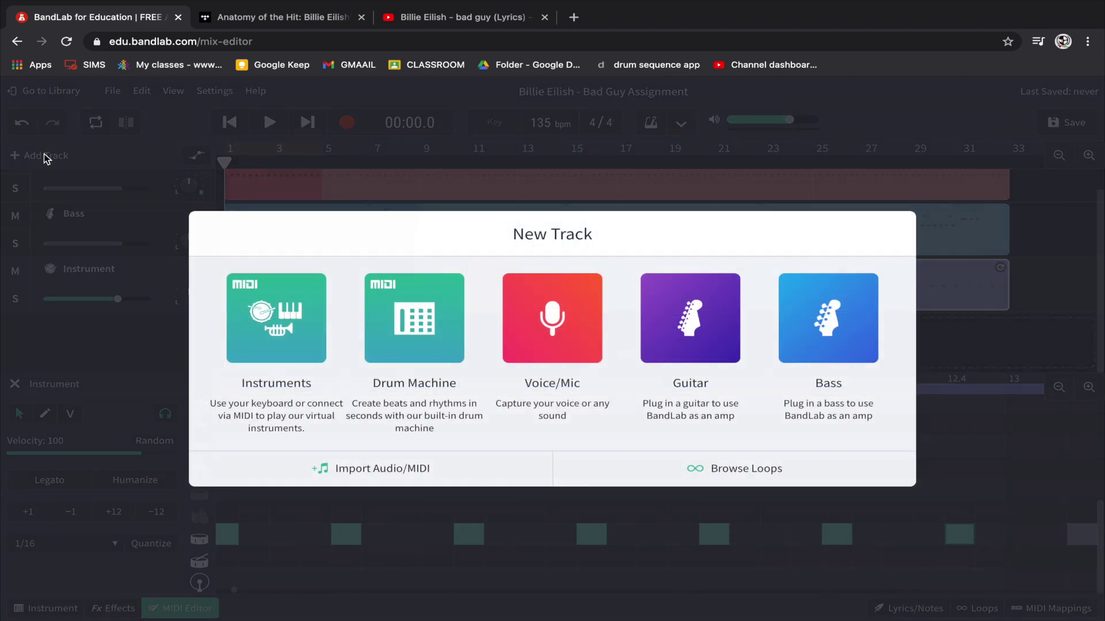
{"action": "left_click", "coordinate": [274, 334]}
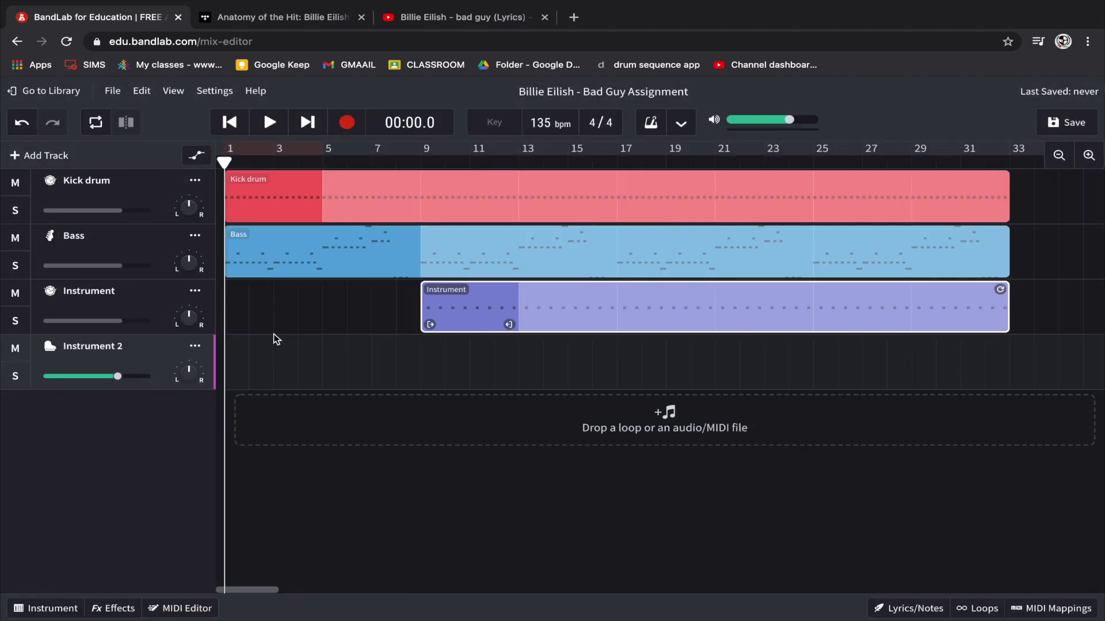
{"action": "left_click", "coordinate": [47, 353]}
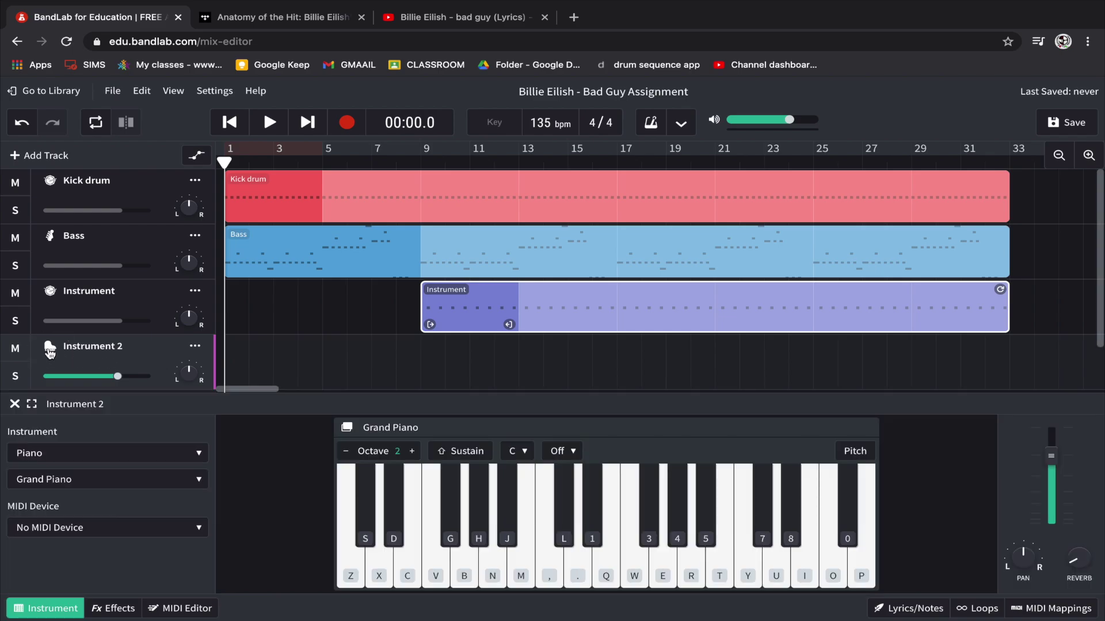
{"action": "left_click", "coordinate": [66, 458]}
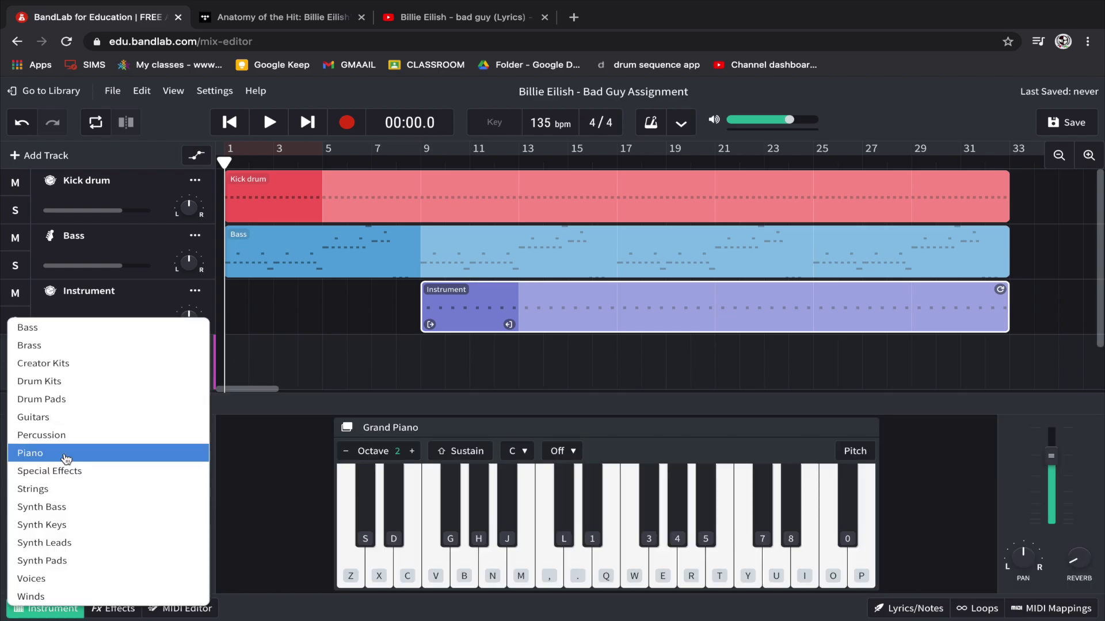
{"action": "left_click", "coordinate": [65, 383]}
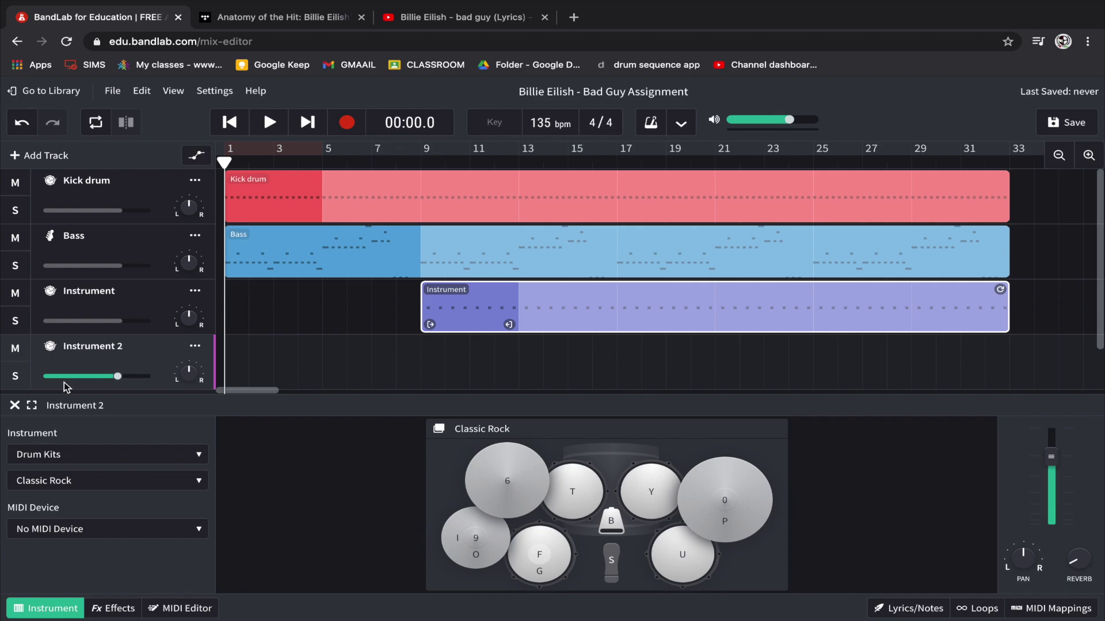
{"action": "left_click", "coordinate": [83, 485]}
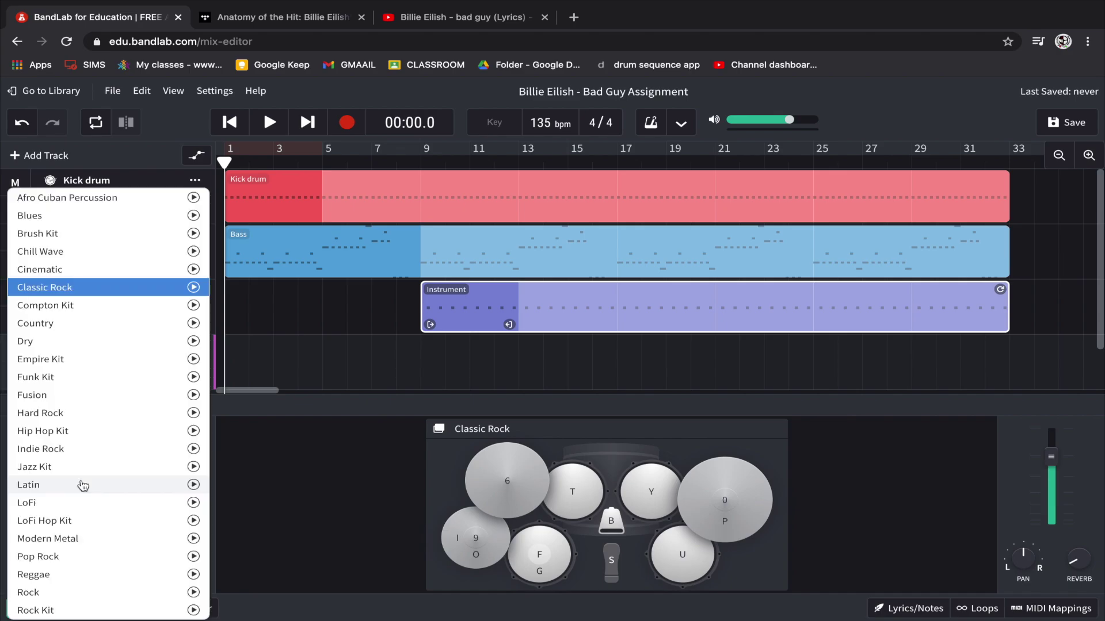
{"action": "left_click", "coordinate": [76, 384]}
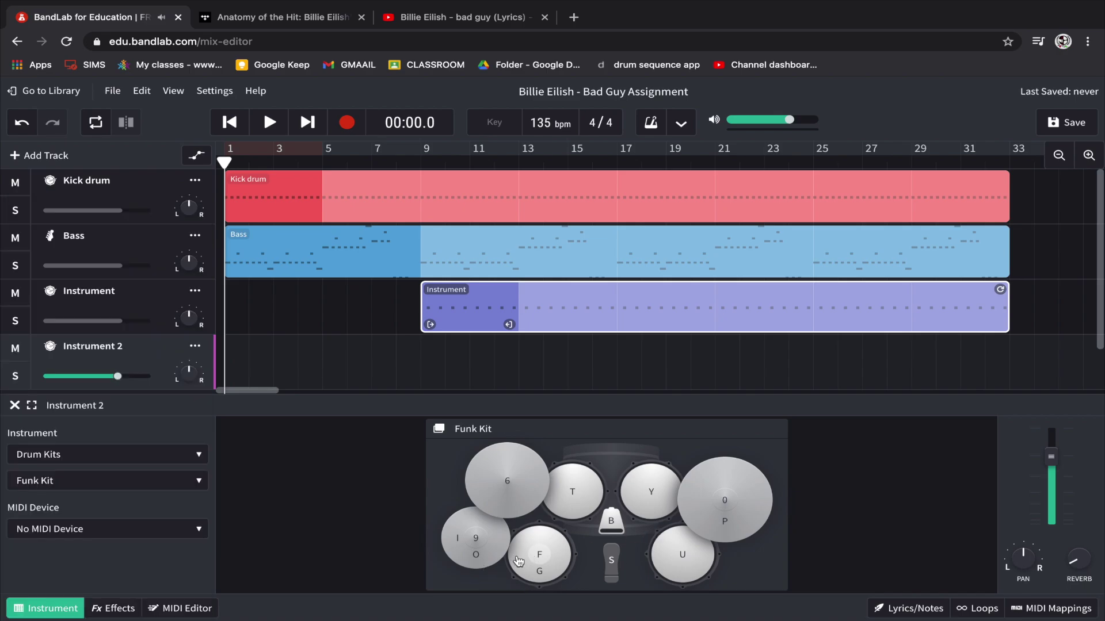
{"action": "left_click", "coordinate": [476, 561]}
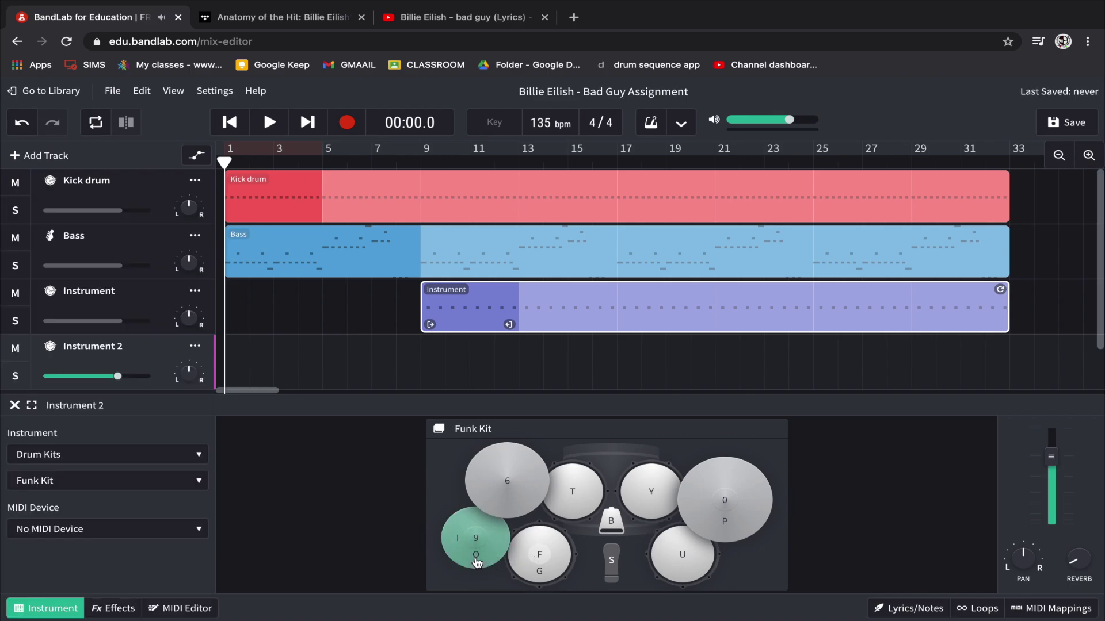
Rename the Chill Wave drum track as Snare and the Funk Kit track as Hi hat.
{"action": "left_click", "coordinate": [92, 291]}
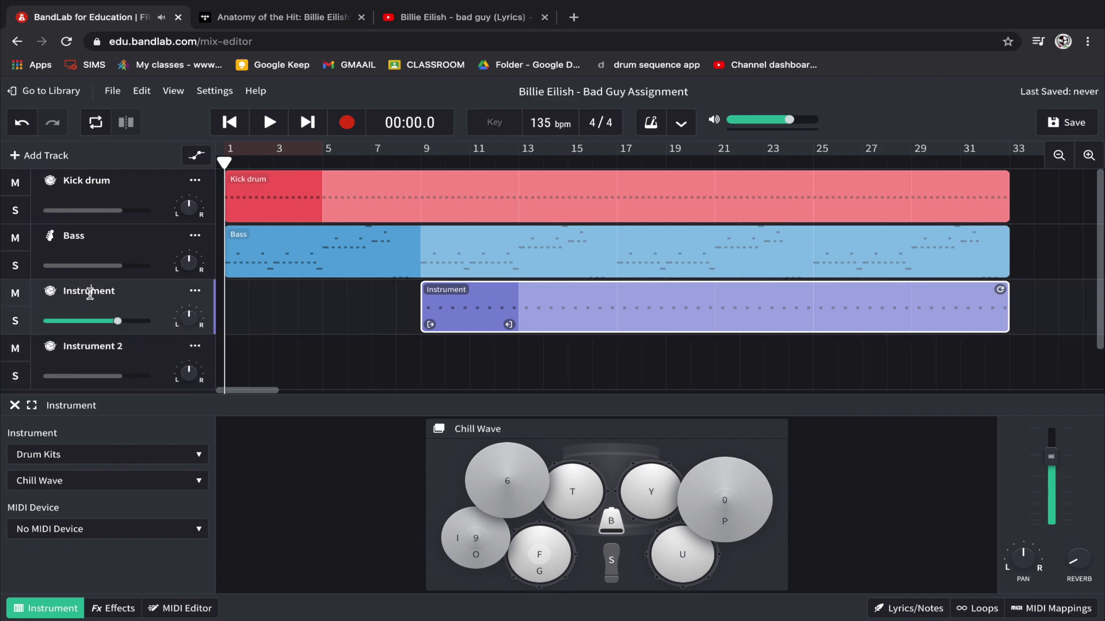
{"action": "double_click", "coordinate": [113, 291]}
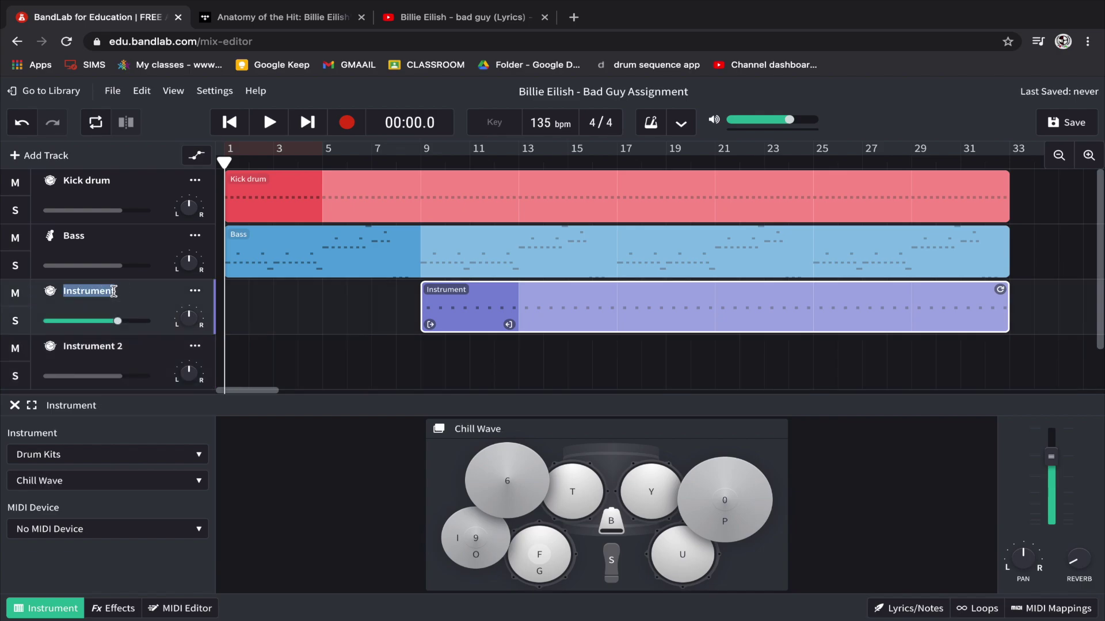
{"action": "type", "text": "Snare"}
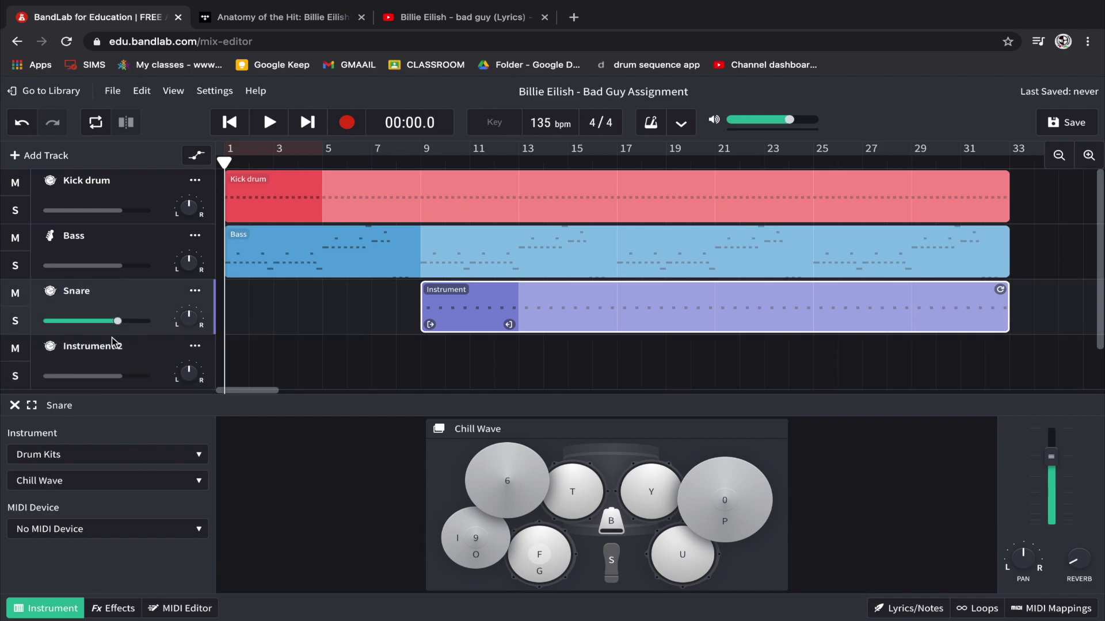
{"action": "left_click", "coordinate": [89, 346]}
{"action": "double_click", "coordinate": [89, 346]}
{"action": "type", "text": "Hi hat"}
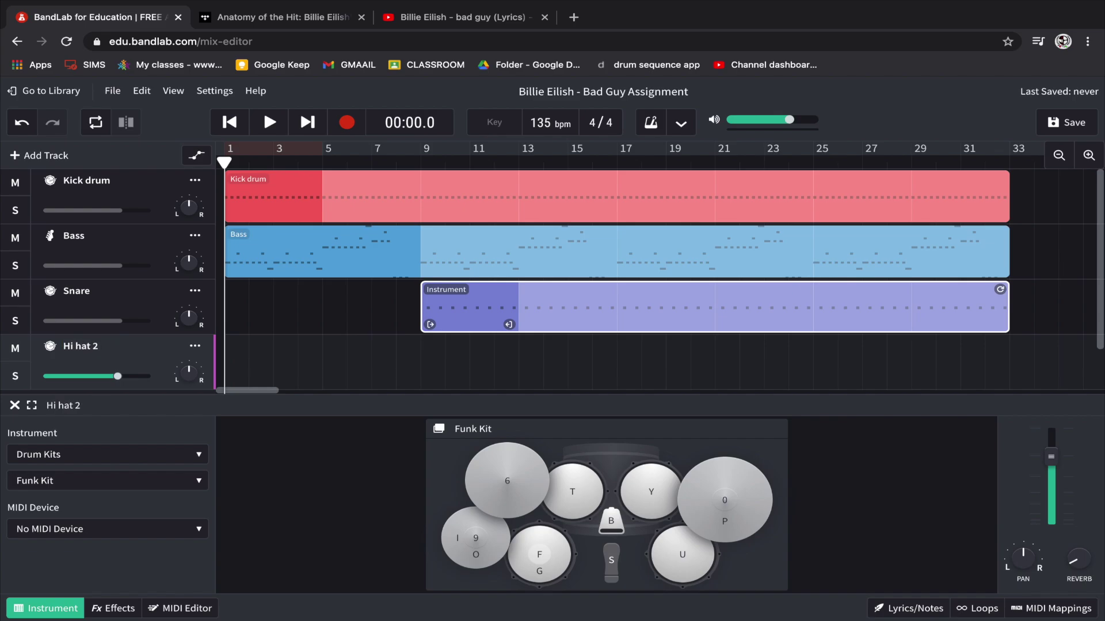
Create an empty region on the Hi hat track and align its start with bar 17.
{"action": "scroll", "coordinate": [541, 362], "scroll_direction": "right", "scroll_amount": 1}
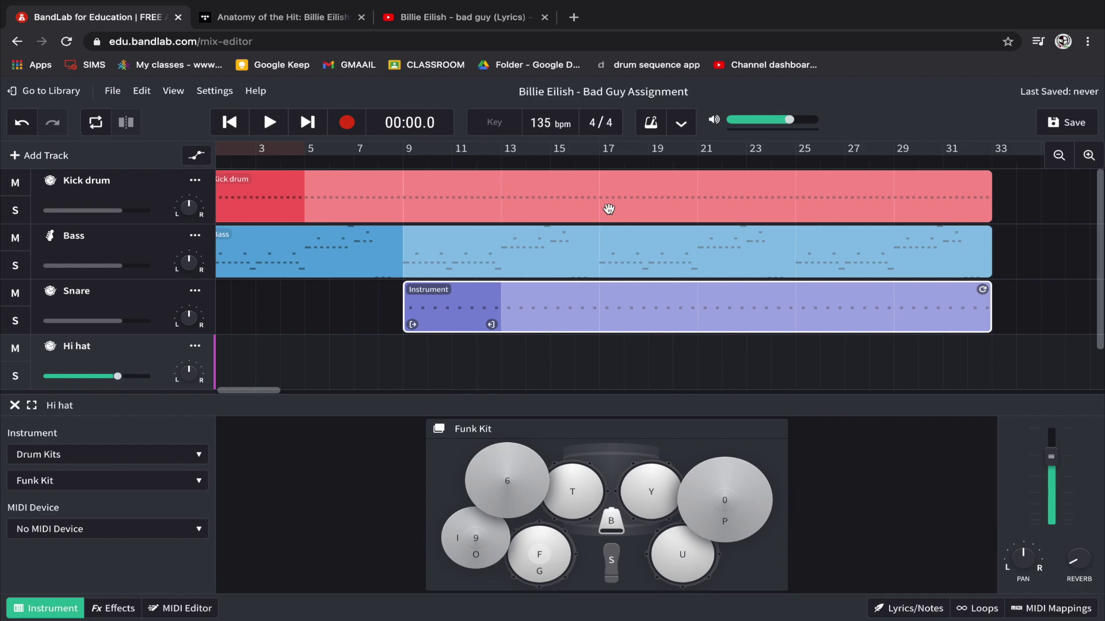
{"action": "double_click", "coordinate": [612, 358]}
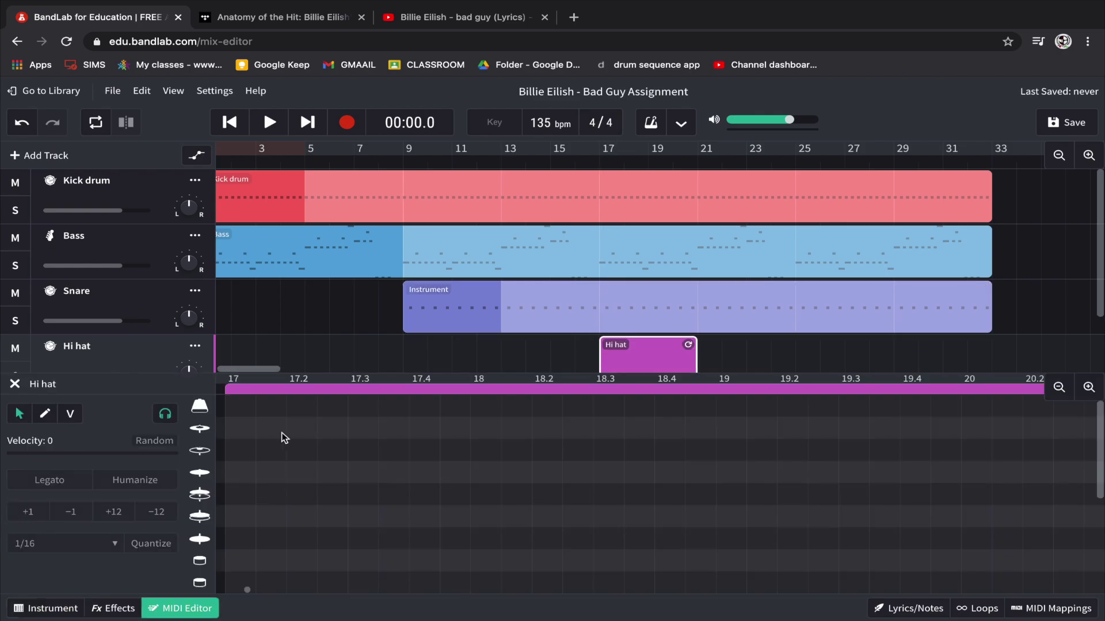
{"action": "left_click", "coordinate": [538, 352]}
{"action": "left_click_drag", "start_coordinate": [625, 341], "coordinate": [613, 345]}
{"action": "scroll", "coordinate": [294, 452], "scroll_direction": "left", "scroll_amount": 5}
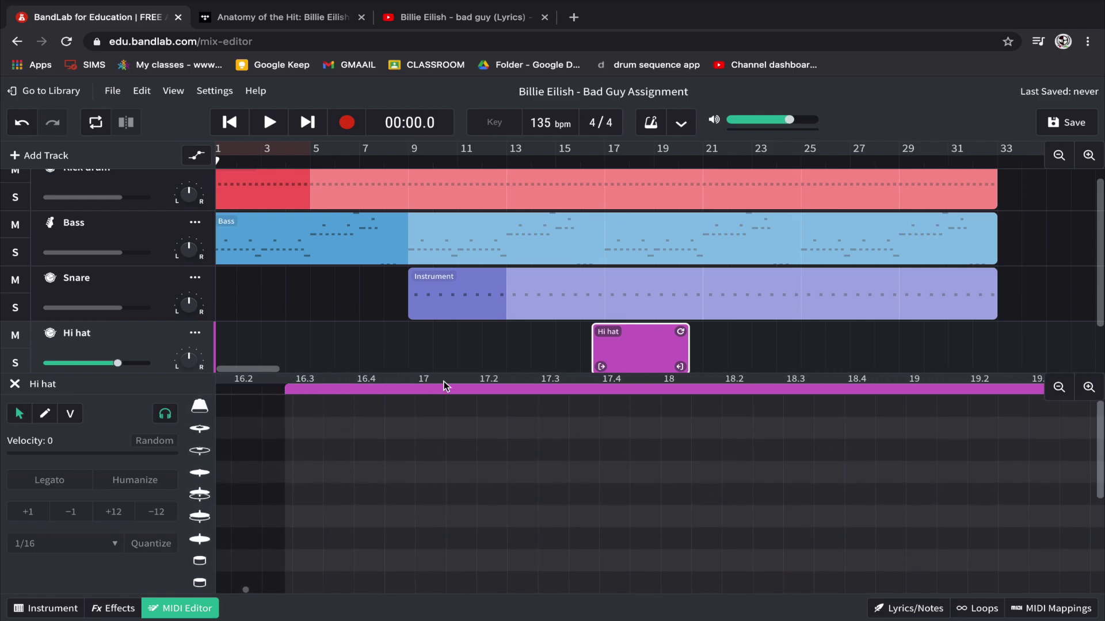
{"action": "left_click", "coordinate": [629, 345]}
{"action": "left_click_drag", "start_coordinate": [630, 345], "coordinate": [647, 346]}
{"action": "scroll", "coordinate": [306, 537], "scroll_direction": "right", "scroll_amount": 3}
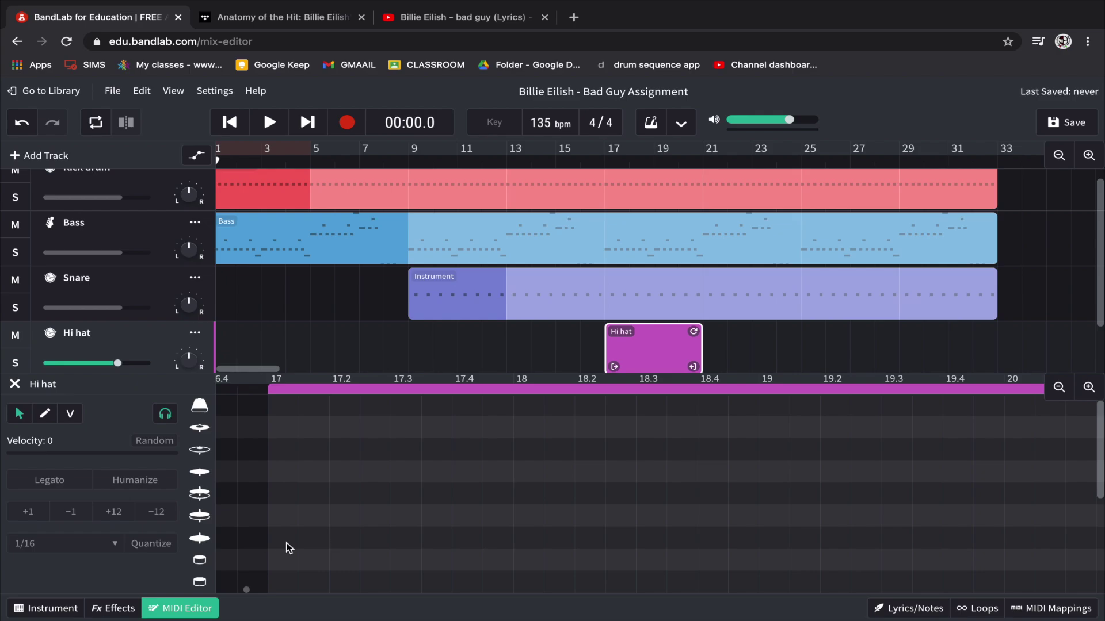
Audition the Funk Kit's cymbal, drum and hi-hat sounds in the MIDI note rows.
{"action": "left_click", "coordinate": [206, 544]}
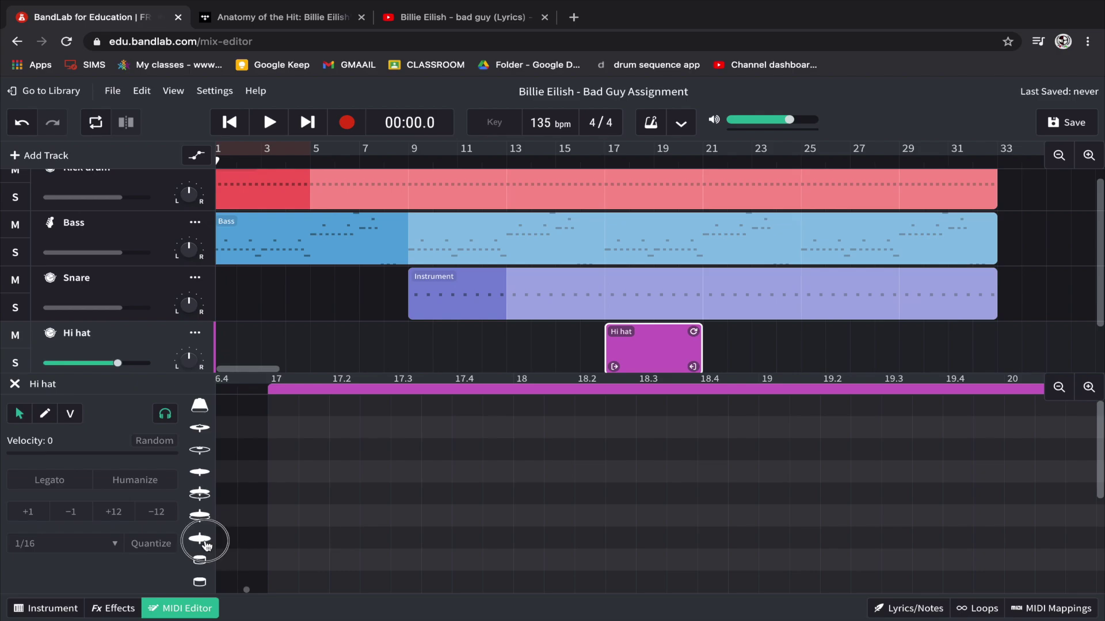
{"action": "left_click", "coordinate": [204, 474]}
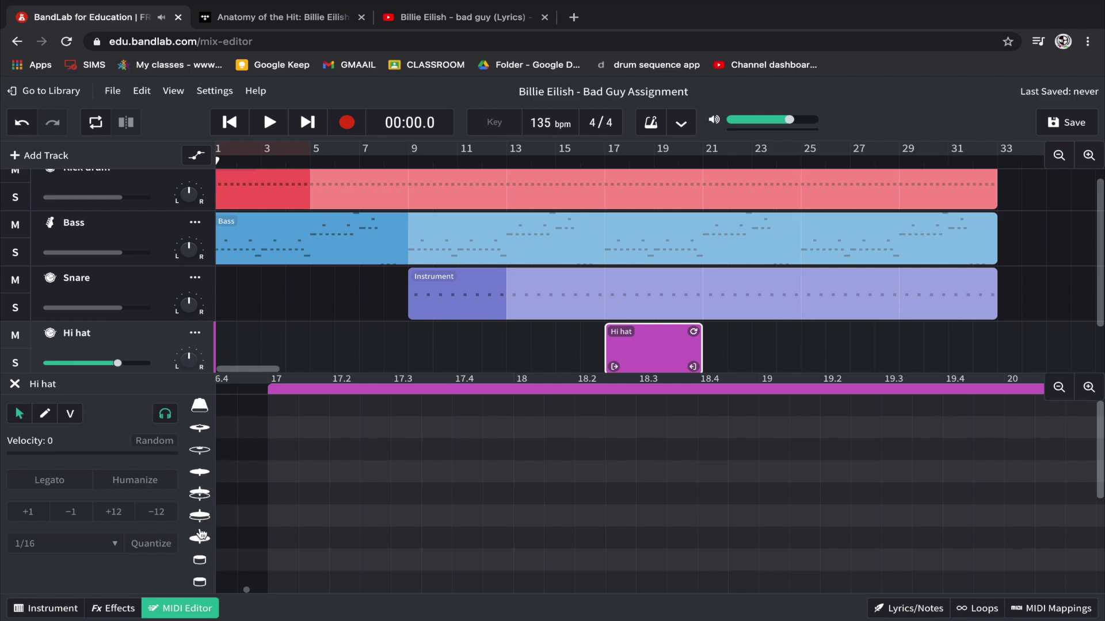
{"action": "left_click", "coordinate": [199, 566]}
{"action": "left_click", "coordinate": [203, 540]}
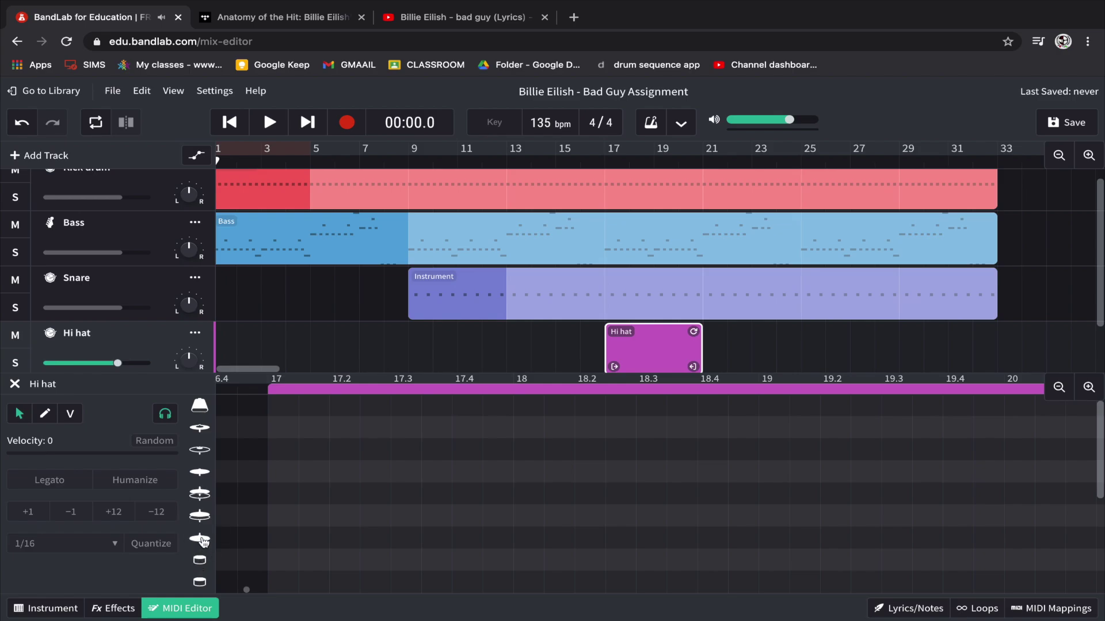
Add a hi-hat note on every beat of the Hi hat region, sixteen notes across bars 17 to 20.
{"action": "double_click", "coordinate": [283, 538]}
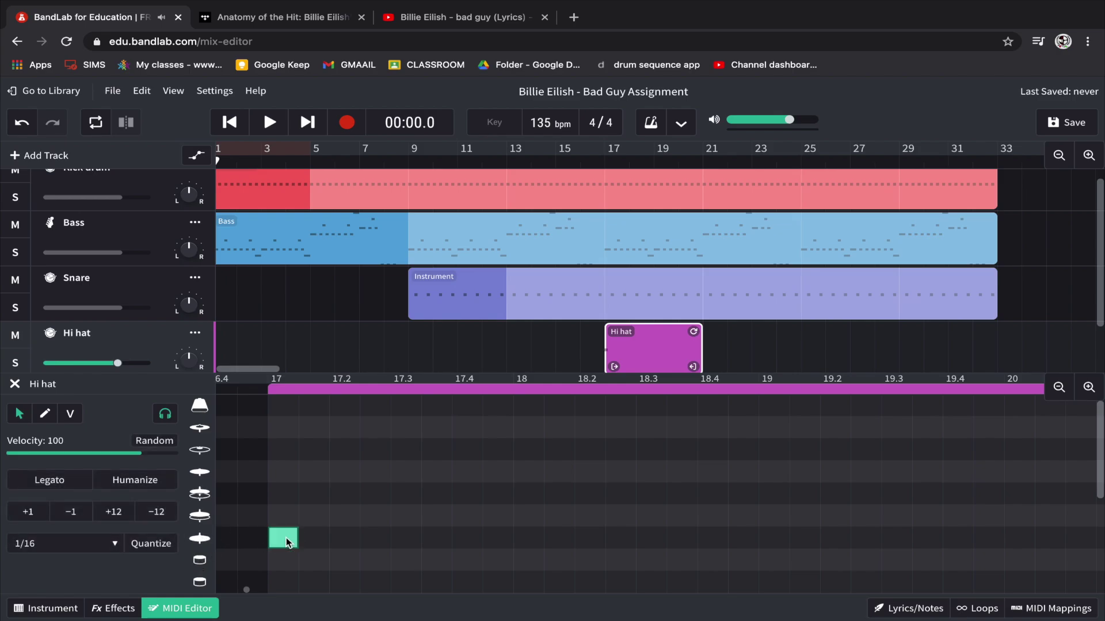
{"action": "double_click", "coordinate": [344, 538]}
{"action": "double_click", "coordinate": [405, 538]}
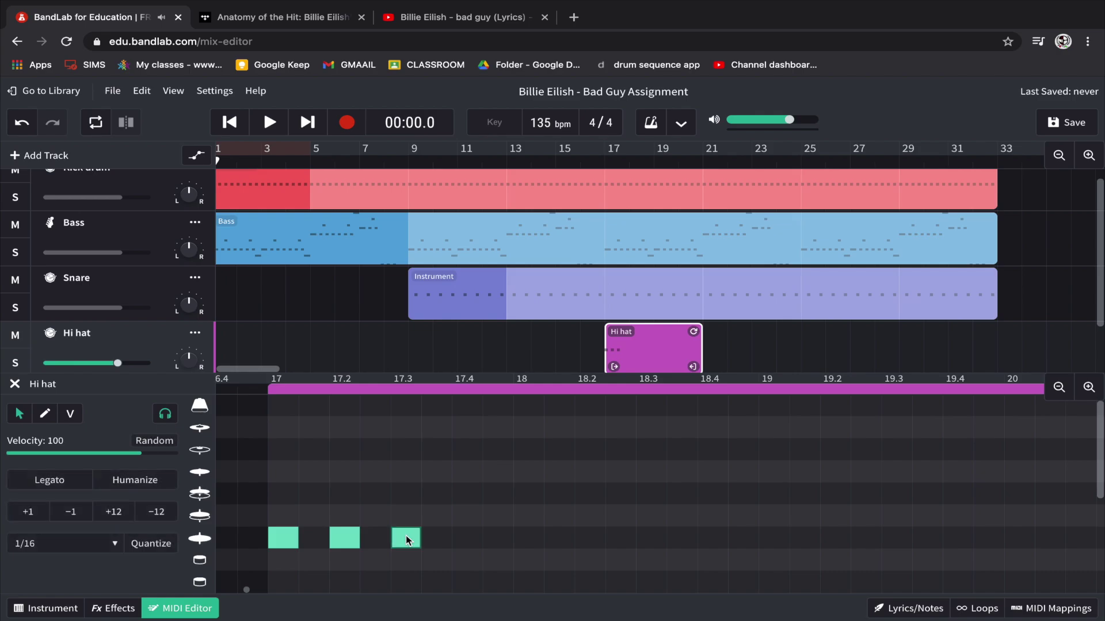
{"action": "double_click", "coordinate": [469, 541]}
{"action": "left_click", "coordinate": [535, 545]}
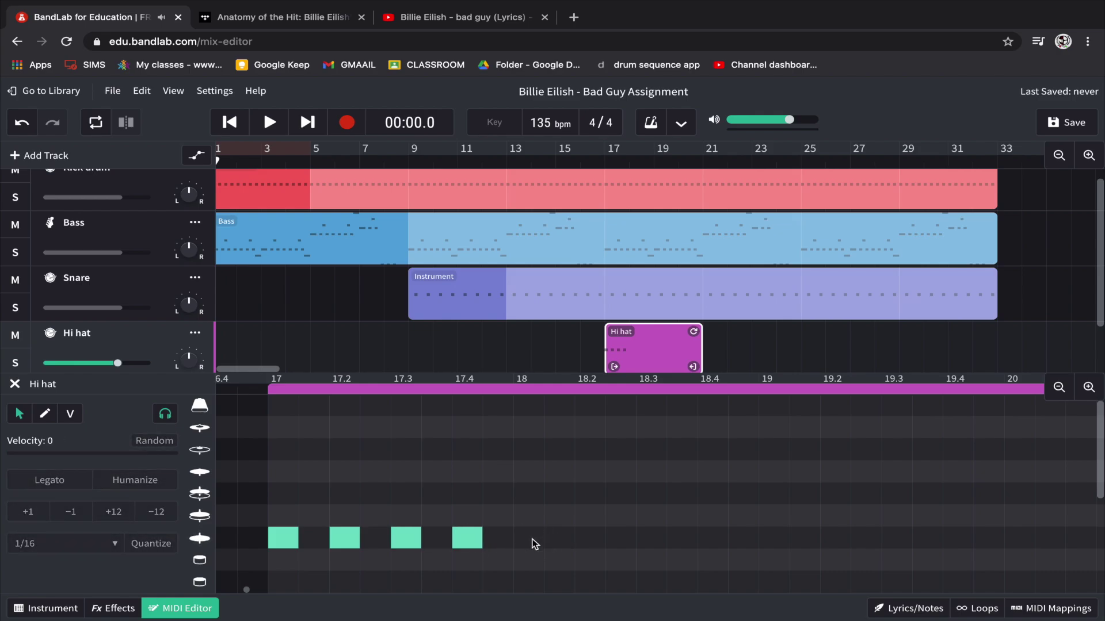
{"action": "double_click", "coordinate": [535, 544]}
{"action": "double_click", "coordinate": [581, 543]}
{"action": "double_click", "coordinate": [643, 541]}
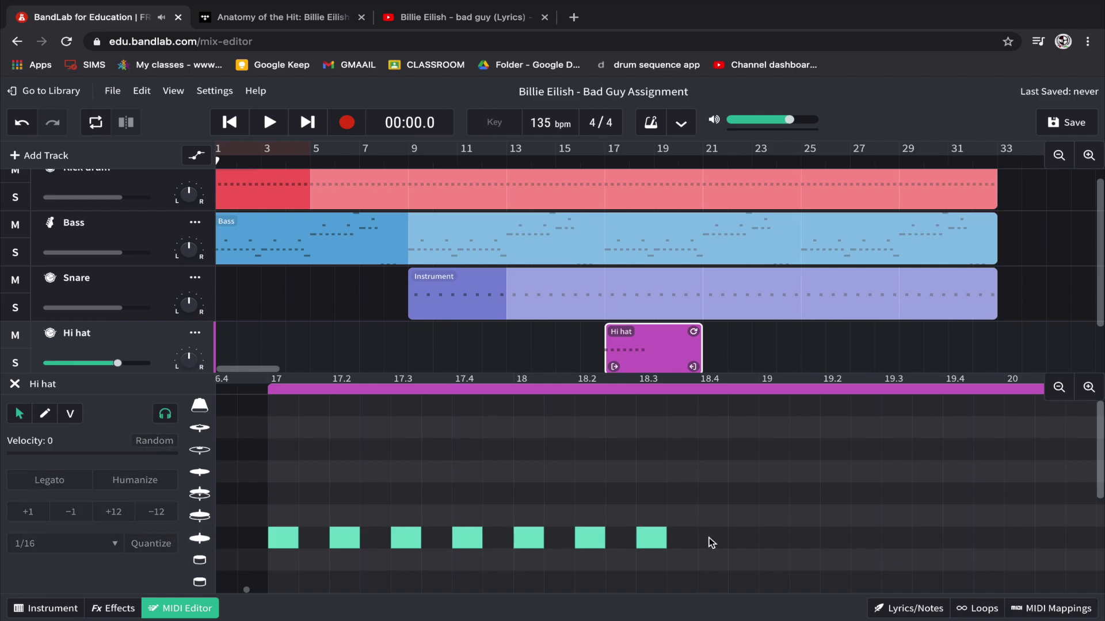
{"action": "double_click", "coordinate": [713, 538]}
{"action": "double_click", "coordinate": [774, 538]}
{"action": "double_click", "coordinate": [835, 538]}
{"action": "double_click", "coordinate": [896, 538]}
{"action": "double_click", "coordinate": [958, 538]}
{"action": "double_click", "coordinate": [1020, 538]}
{"action": "scroll", "coordinate": [978, 538], "scroll_direction": "right", "scroll_amount": 3}
{"action": "double_click", "coordinate": [924, 538]}
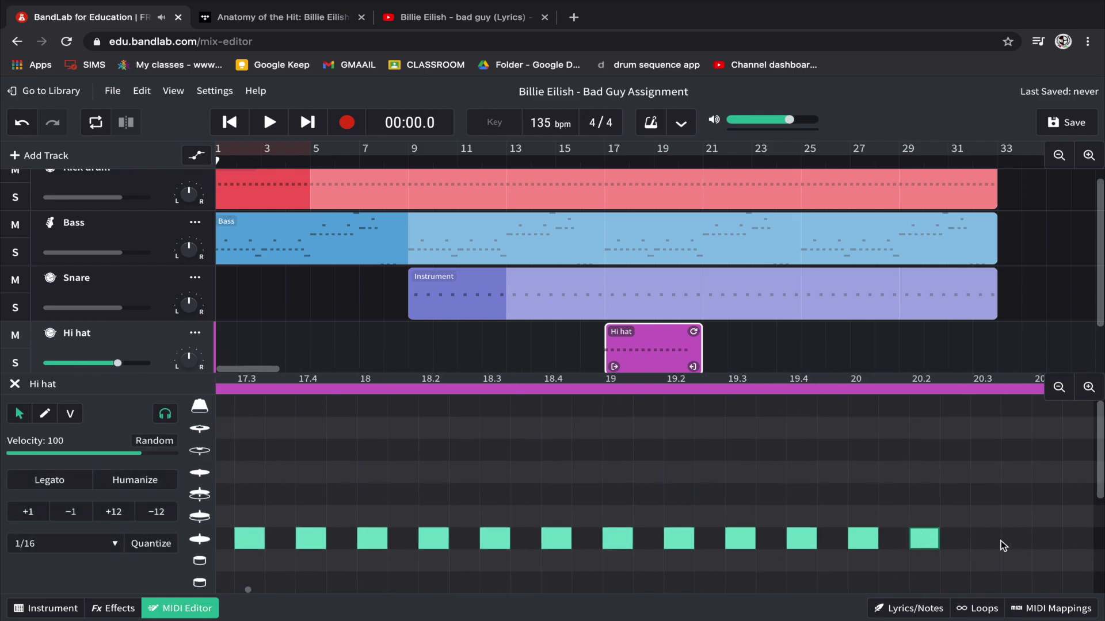
{"action": "double_click", "coordinate": [1001, 541]}
{"action": "double_click", "coordinate": [1044, 539]}
{"action": "scroll", "coordinate": [1045, 537], "scroll_direction": "left", "scroll_amount": 2}
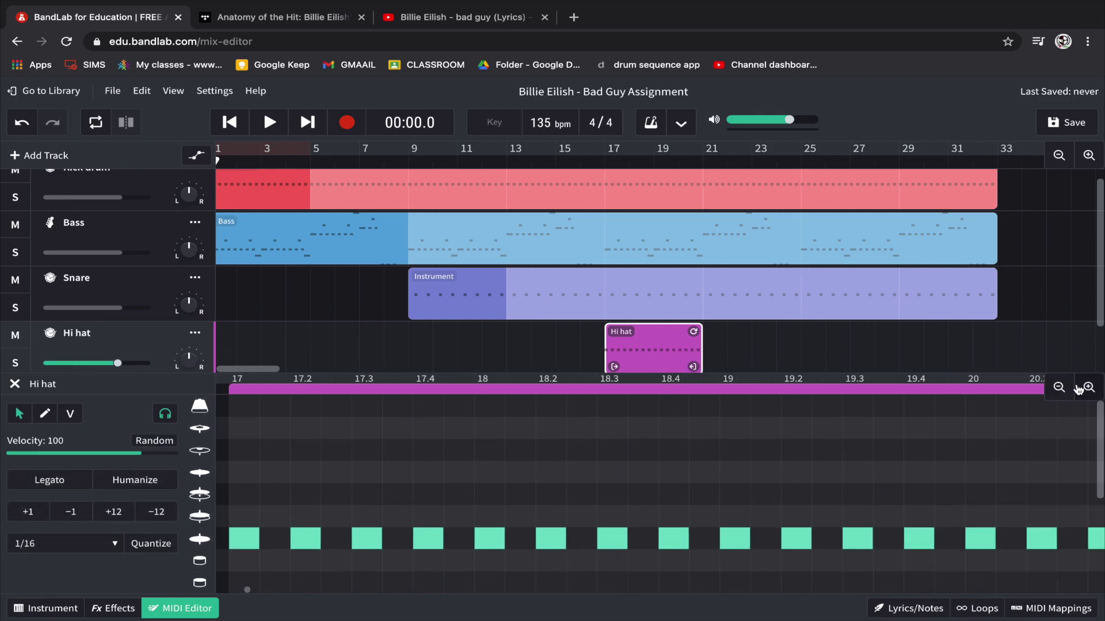
Play the arrangement from bar 17 to check the hi-hat pattern against the other tracks.
{"action": "left_click", "coordinate": [1057, 388]}
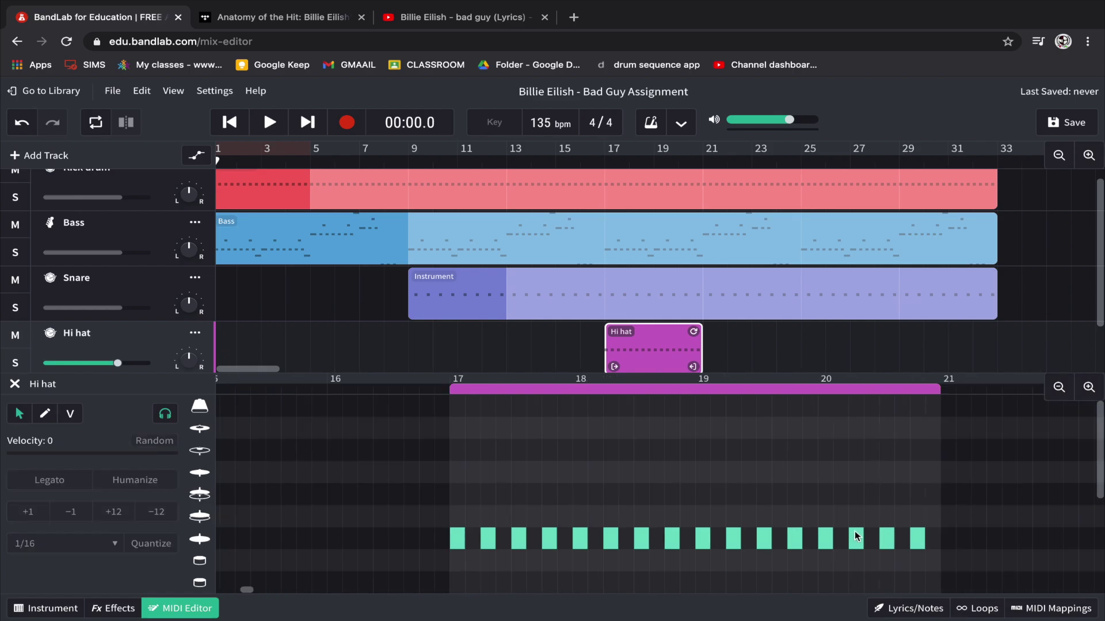
{"action": "left_click", "coordinate": [603, 166]}
{"action": "key", "text": "space"}
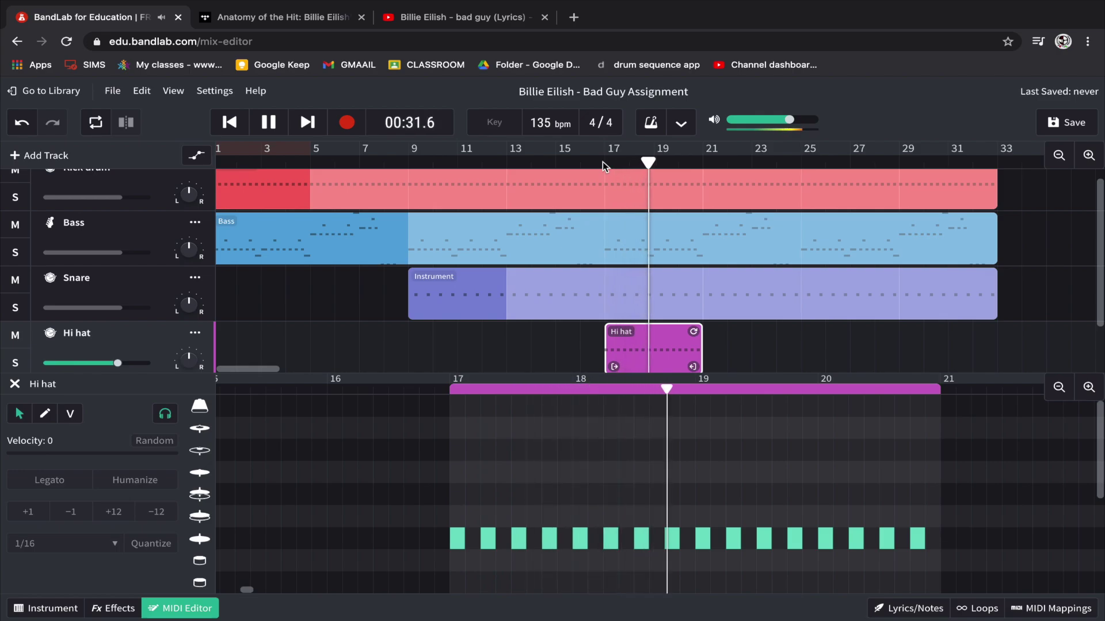
{"action": "key", "text": "space"}
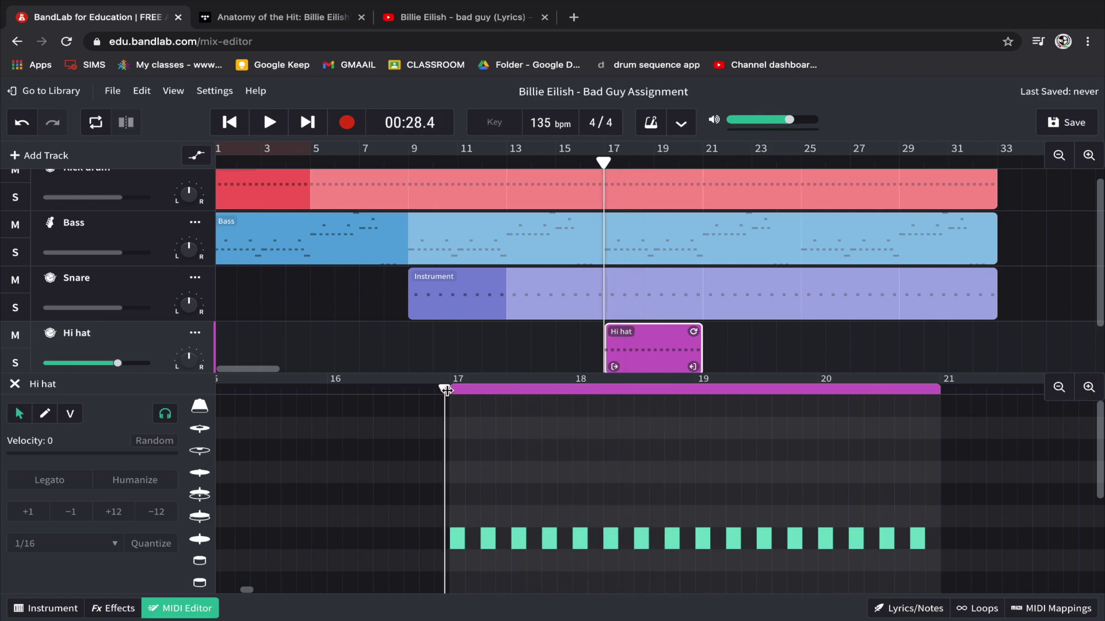
Select all the hi-hat notes, shift them half a beat later onto the off-beats, and play from bar 17.
{"action": "left_click", "coordinate": [933, 503]}
{"action": "left_click_drag", "start_coordinate": [932, 510], "coordinate": [433, 577]}
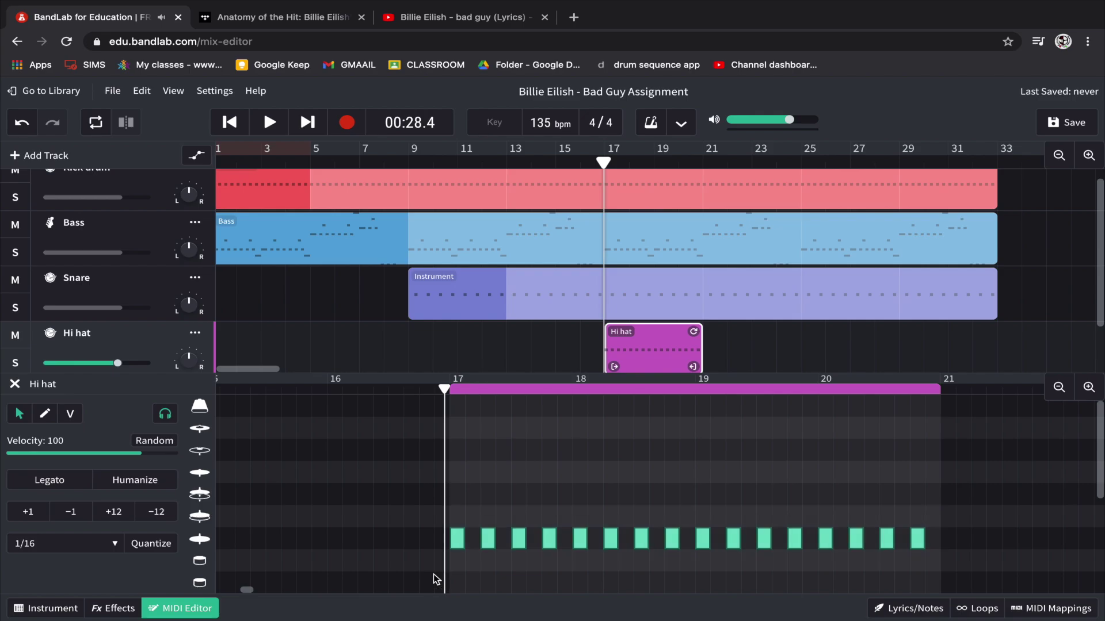
{"action": "left_click", "coordinate": [457, 543]}
{"action": "left_click_drag", "start_coordinate": [457, 543], "coordinate": [470, 543]}
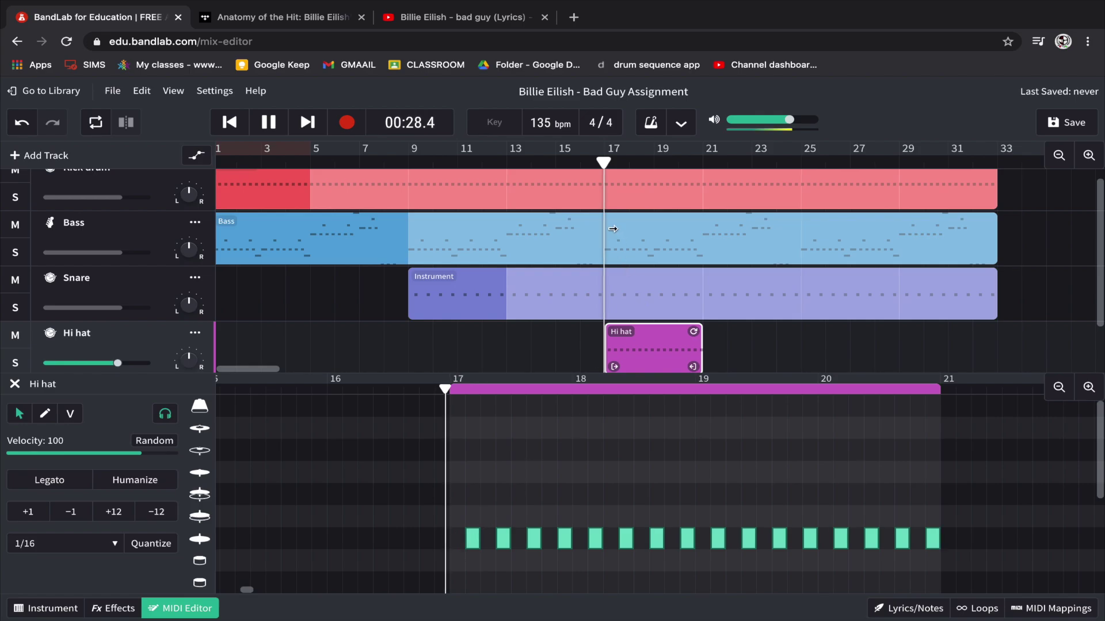
{"action": "key", "text": "space"}
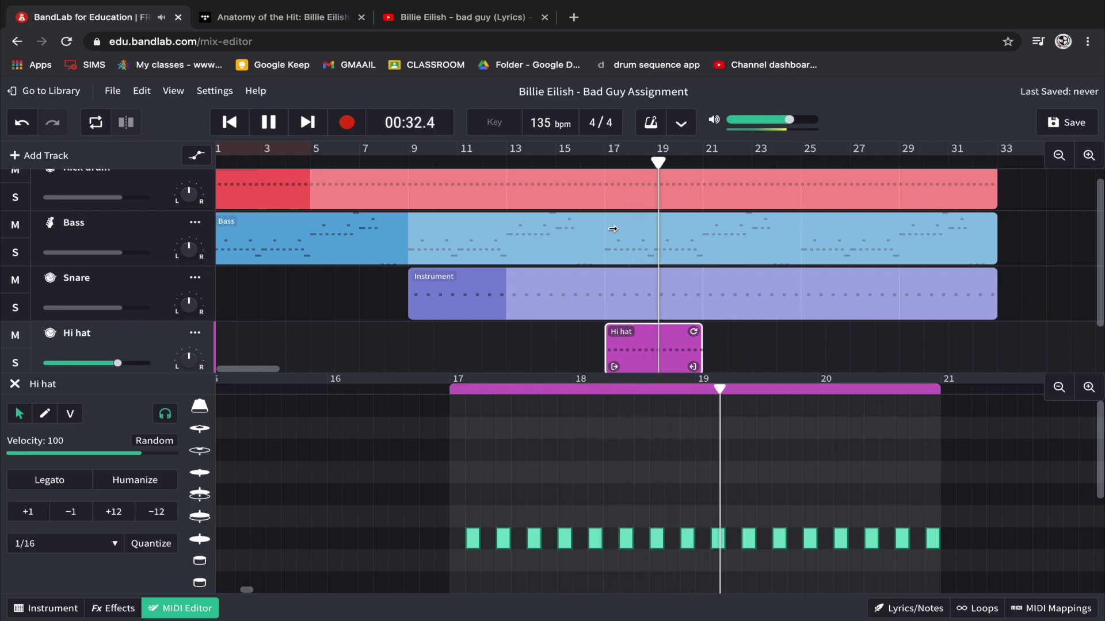
{"action": "key", "text": "space"}
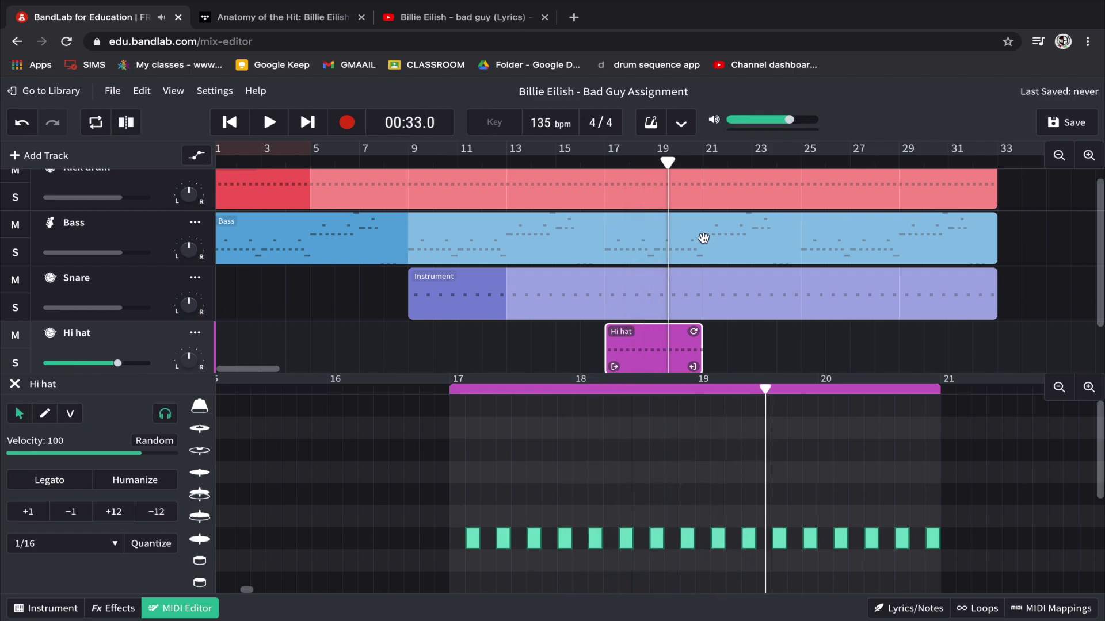
Loop the Hi hat region out to bar 33 to match the end of the other tracks.
{"action": "scroll", "coordinate": [618, 297], "scroll_direction": "down", "scroll_amount": 2}
{"action": "scroll", "coordinate": [618, 296], "scroll_direction": "down", "scroll_amount": 1}
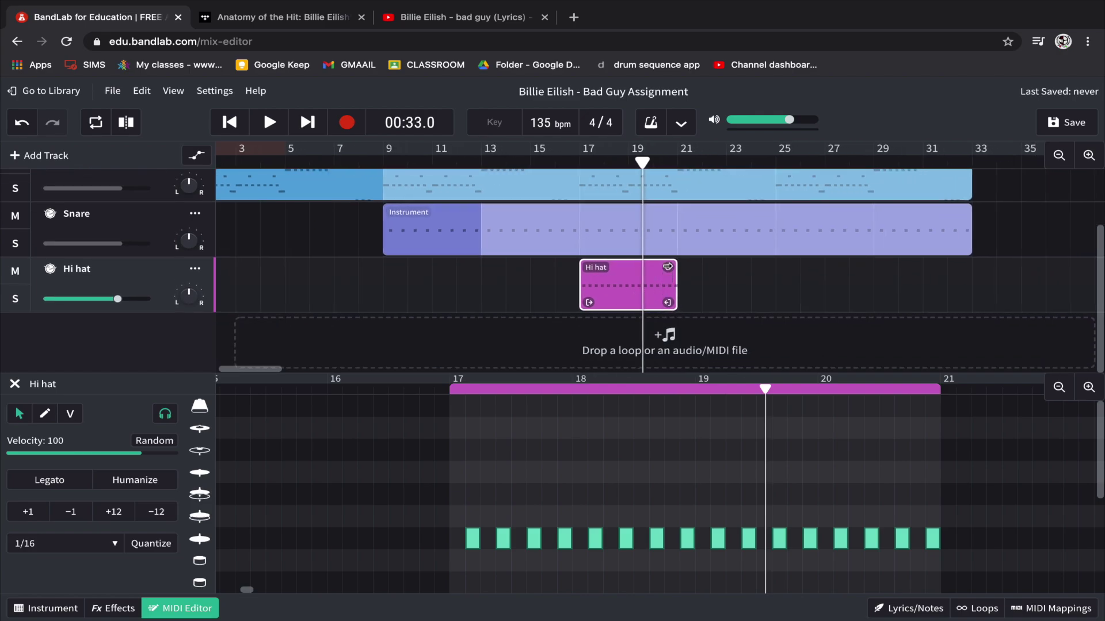
{"action": "left_click_drag", "start_coordinate": [667, 267], "coordinate": [963, 270]}
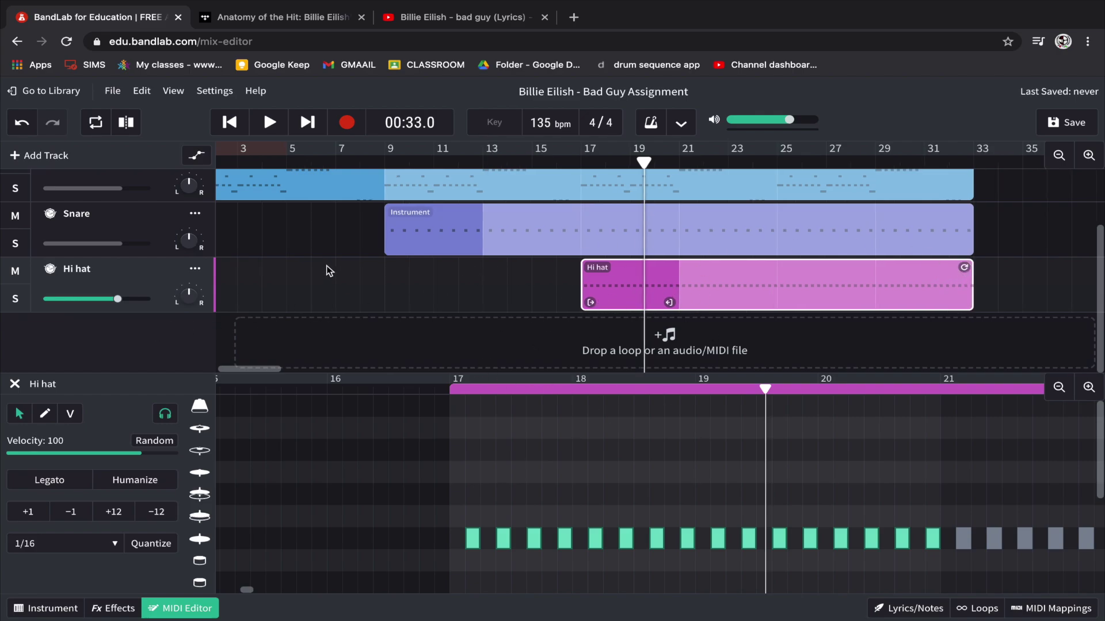
Switch to the YouTube bad guy lyrics video to listen to the song, and return to BandLab.
{"action": "left_click", "coordinate": [440, 19]}
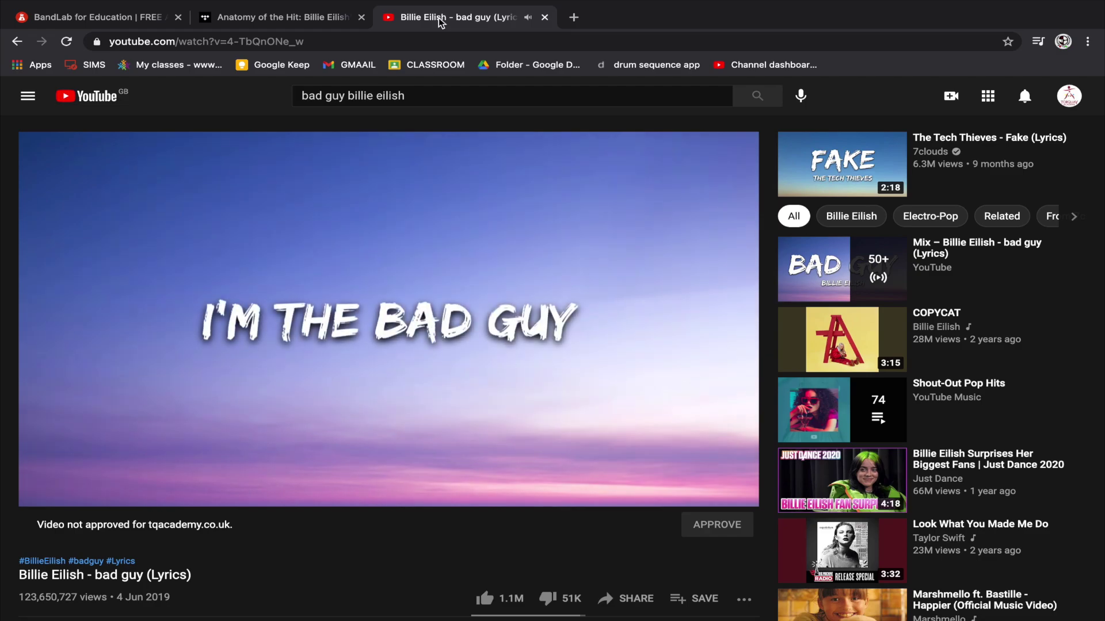
{"action": "key", "text": "space"}
{"action": "left_click", "coordinate": [129, 18]}
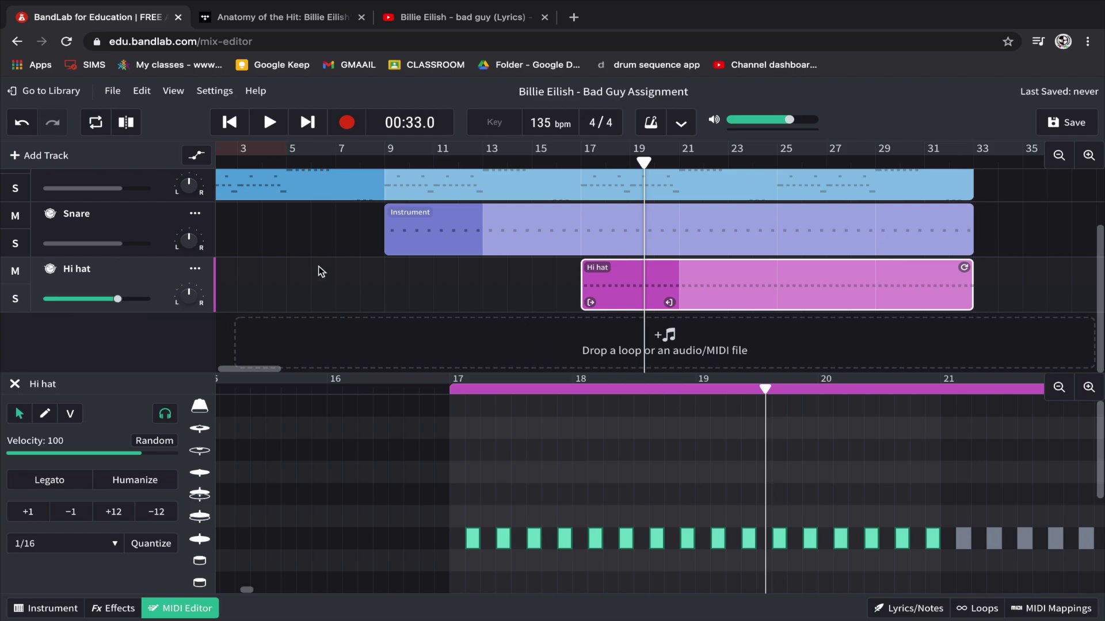
Add an instrument track, preview the Eyelash Synth from Synth Leads, and set it as the track's sound.
{"action": "left_click", "coordinate": [46, 156]}
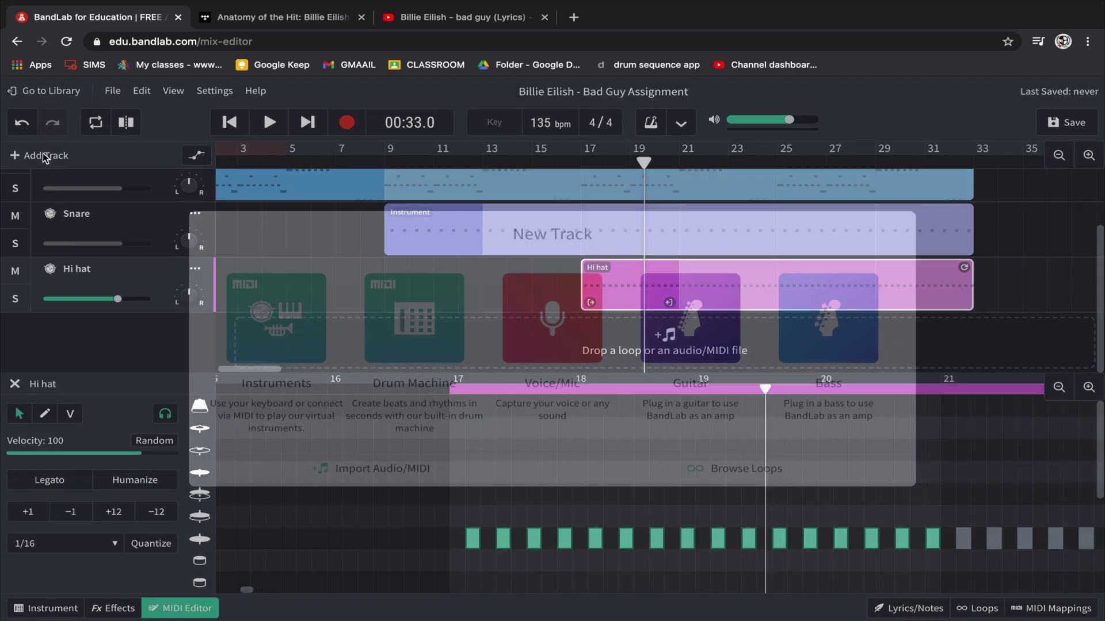
{"action": "left_click", "coordinate": [289, 330]}
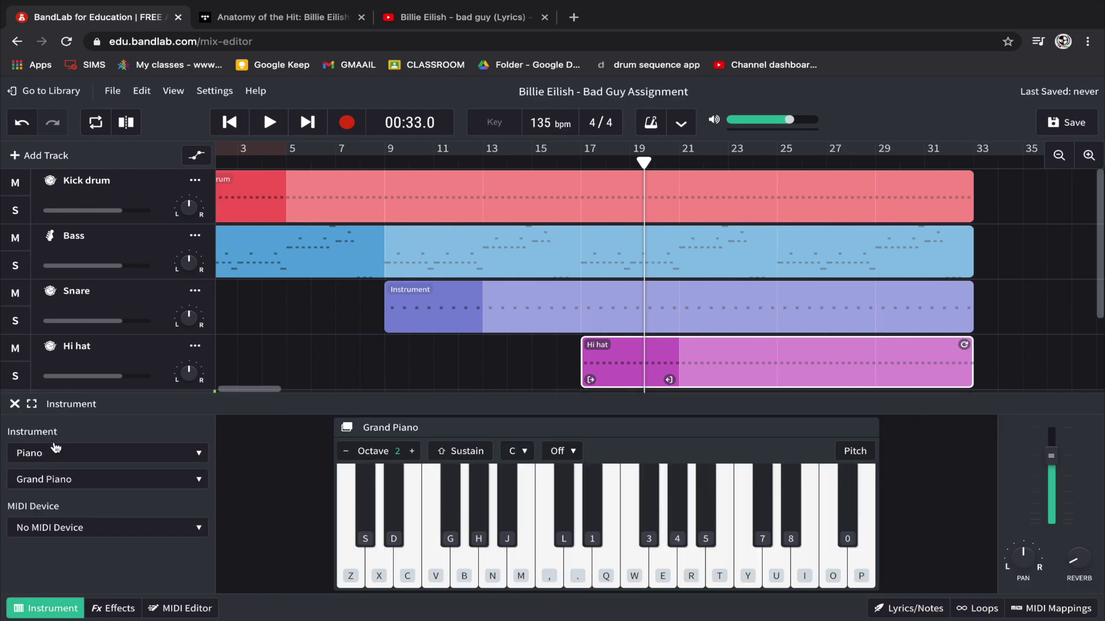
{"action": "left_click", "coordinate": [56, 453]}
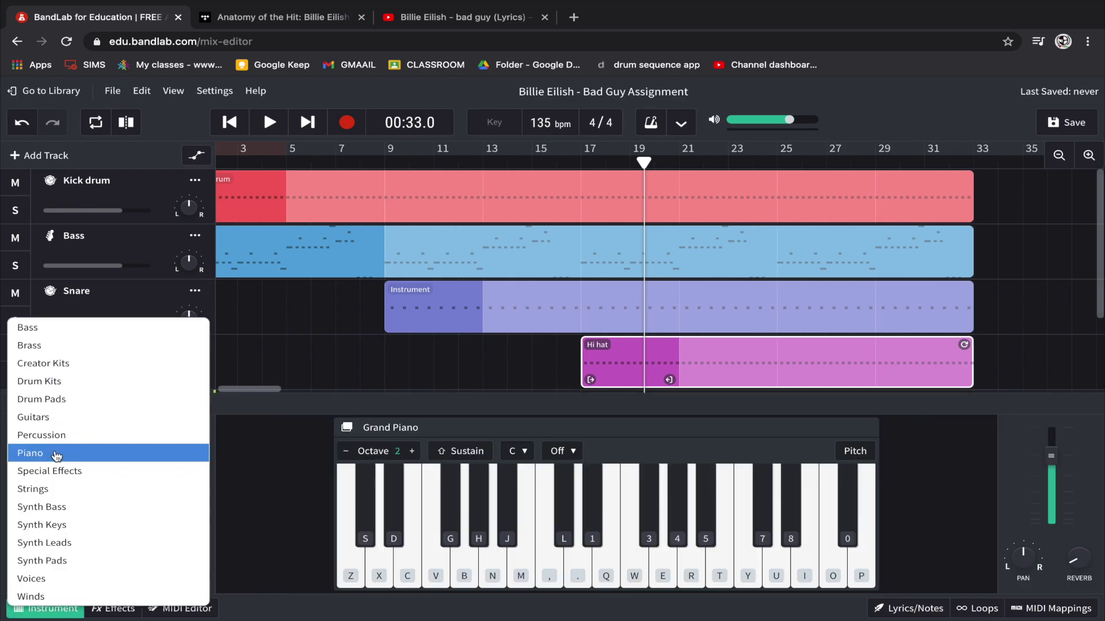
{"action": "left_click", "coordinate": [55, 544]}
{"action": "left_click", "coordinate": [76, 485]}
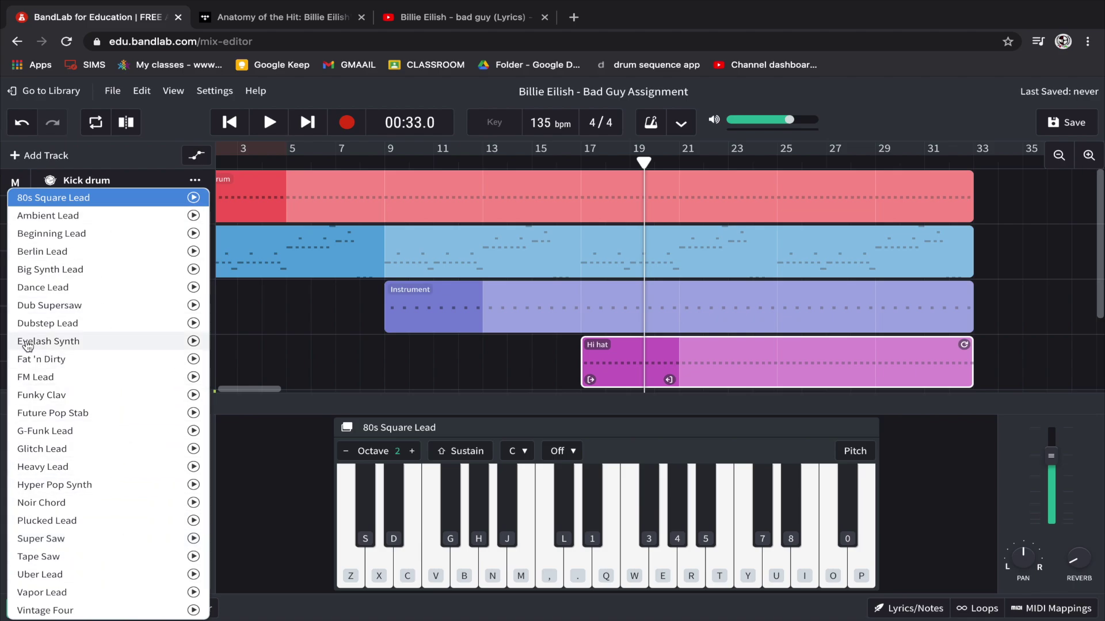
{"action": "left_click", "coordinate": [193, 342]}
{"action": "left_click", "coordinate": [99, 342]}
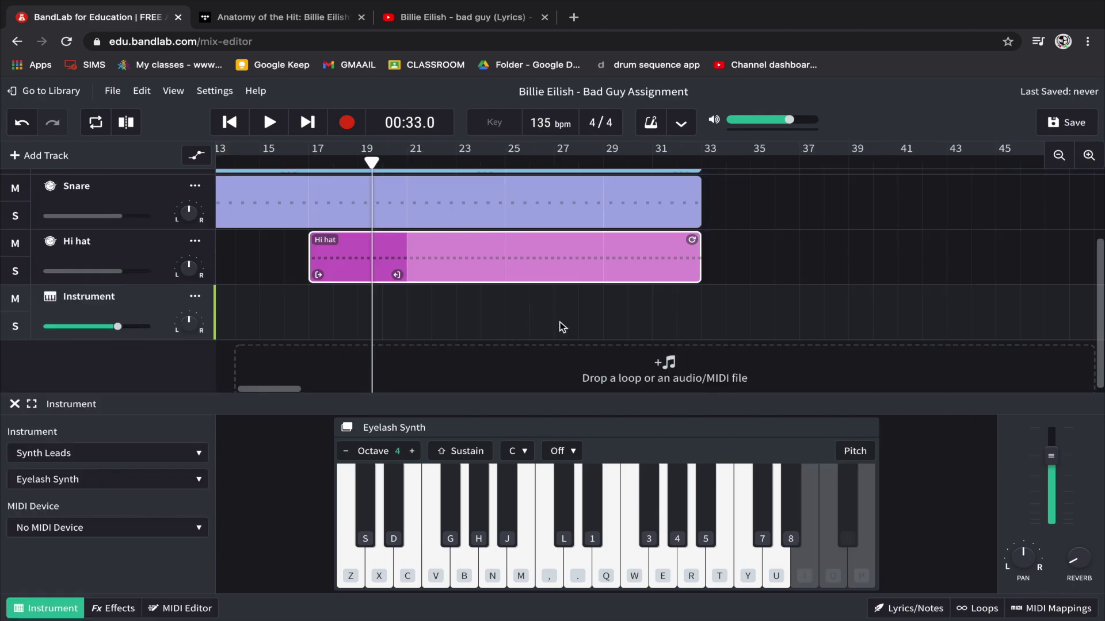
Create an empty region on the synth track, align its start with bar 25, and extend it to bar 33.
{"action": "double_click", "coordinate": [567, 306]}
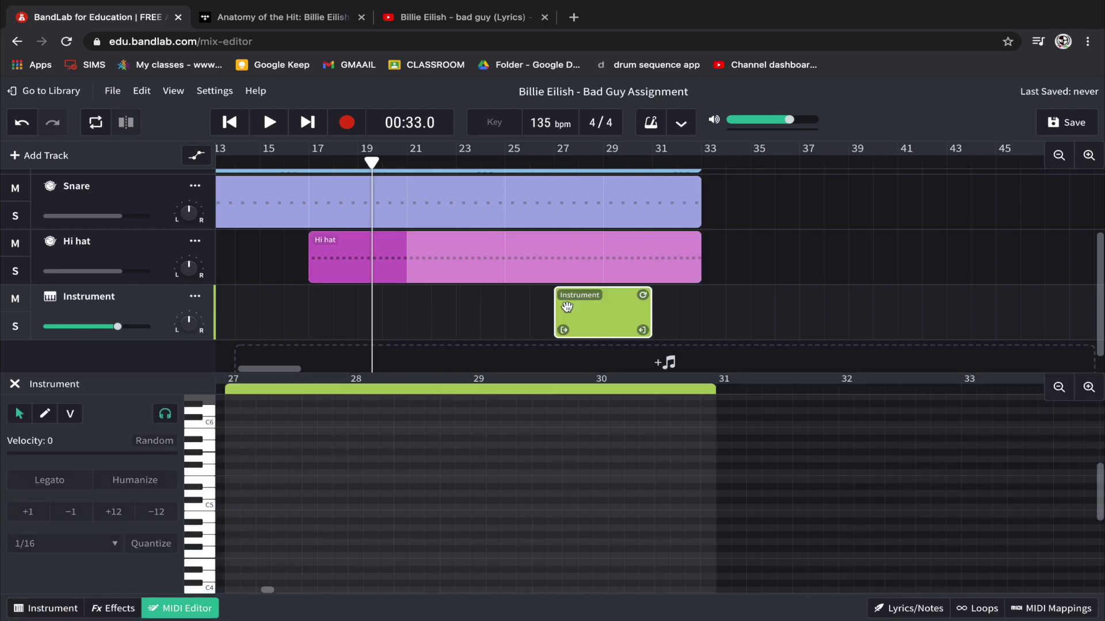
{"action": "left_click", "coordinate": [506, 160]}
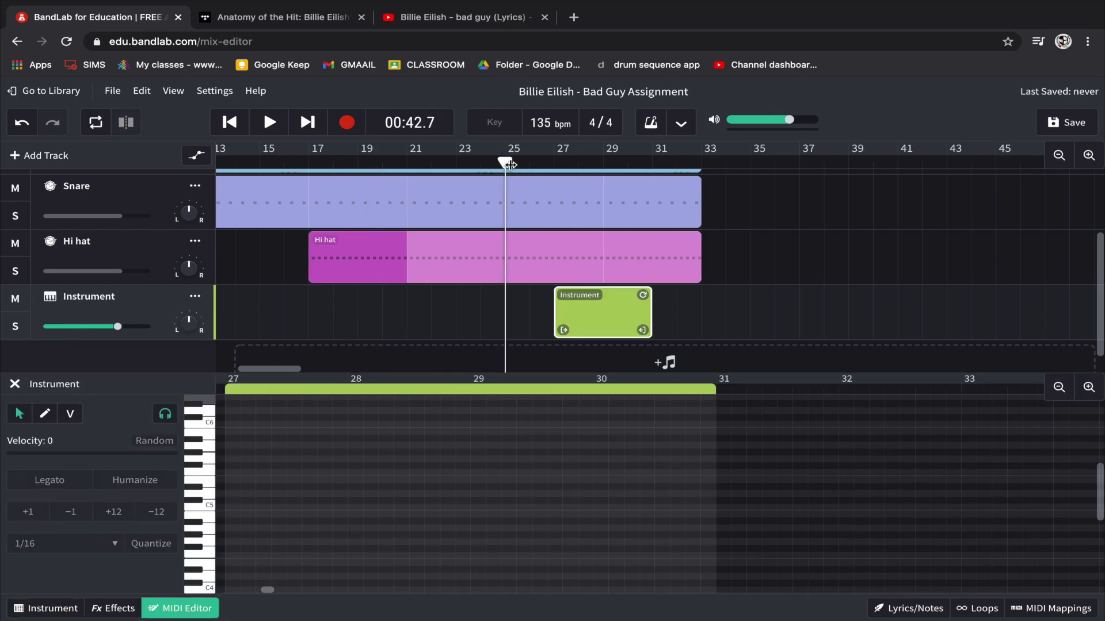
{"action": "left_click", "coordinate": [598, 319]}
{"action": "left_click_drag", "start_coordinate": [598, 320], "coordinate": [550, 321]}
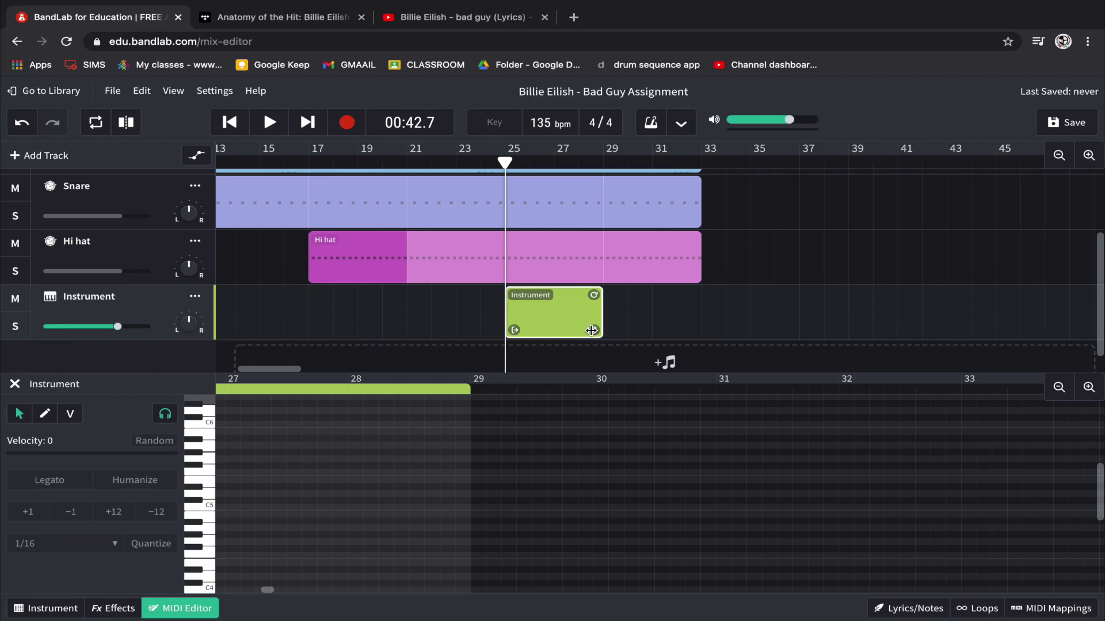
{"action": "left_click_drag", "start_coordinate": [593, 331], "coordinate": [693, 325]}
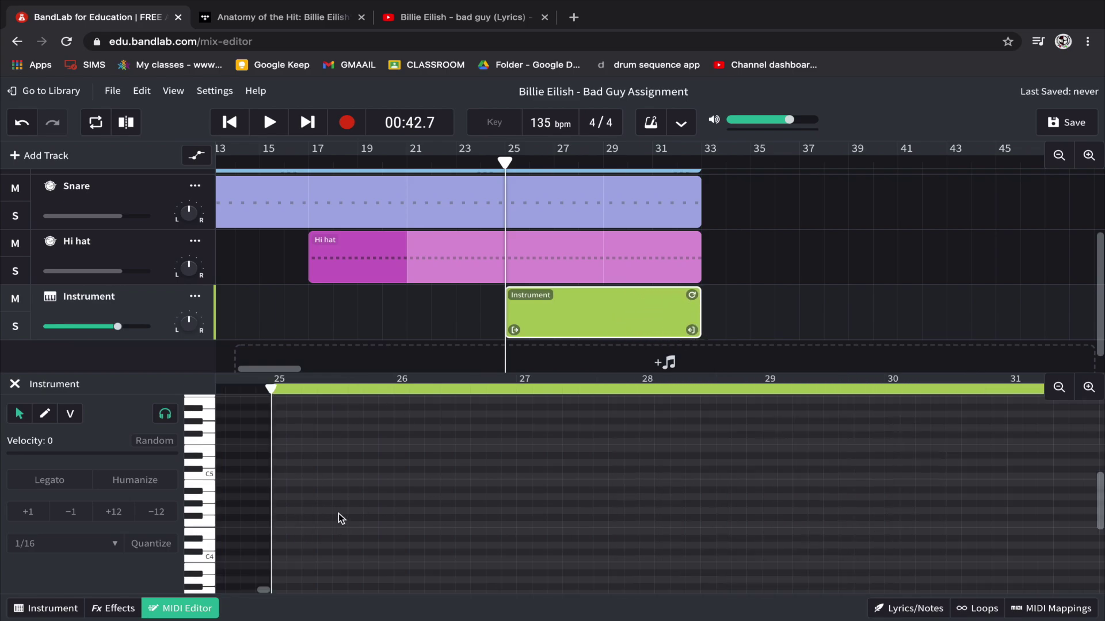
Audition the Eyelash Synth's C4 and C5 keys in the piano roll.
{"action": "left_click", "coordinate": [1088, 388]}
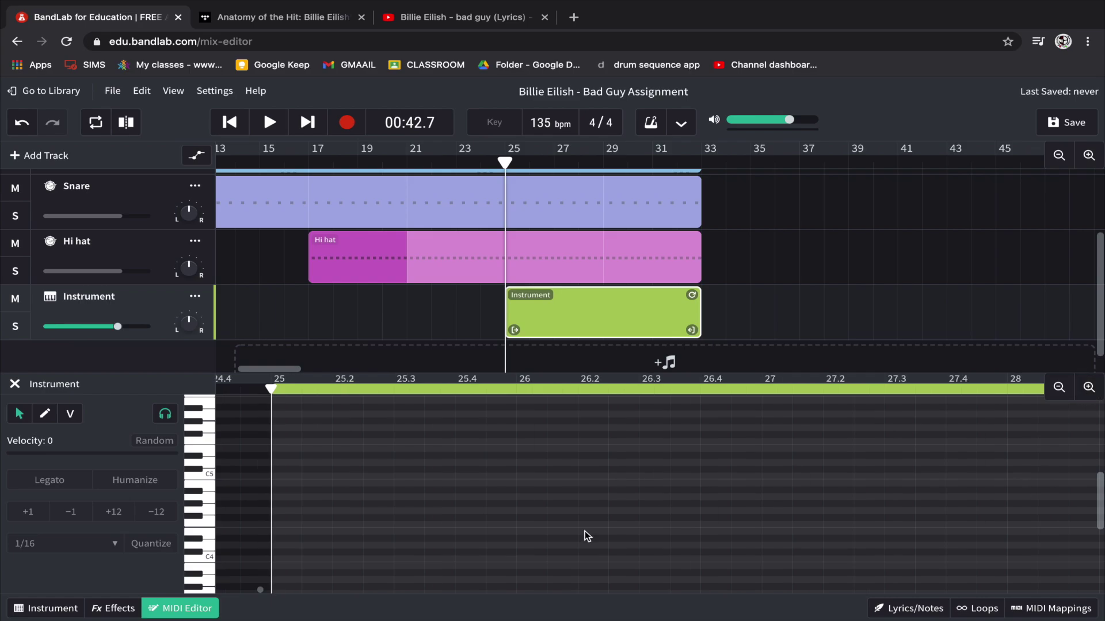
{"action": "scroll", "coordinate": [585, 531], "scroll_direction": "down", "scroll_amount": 1}
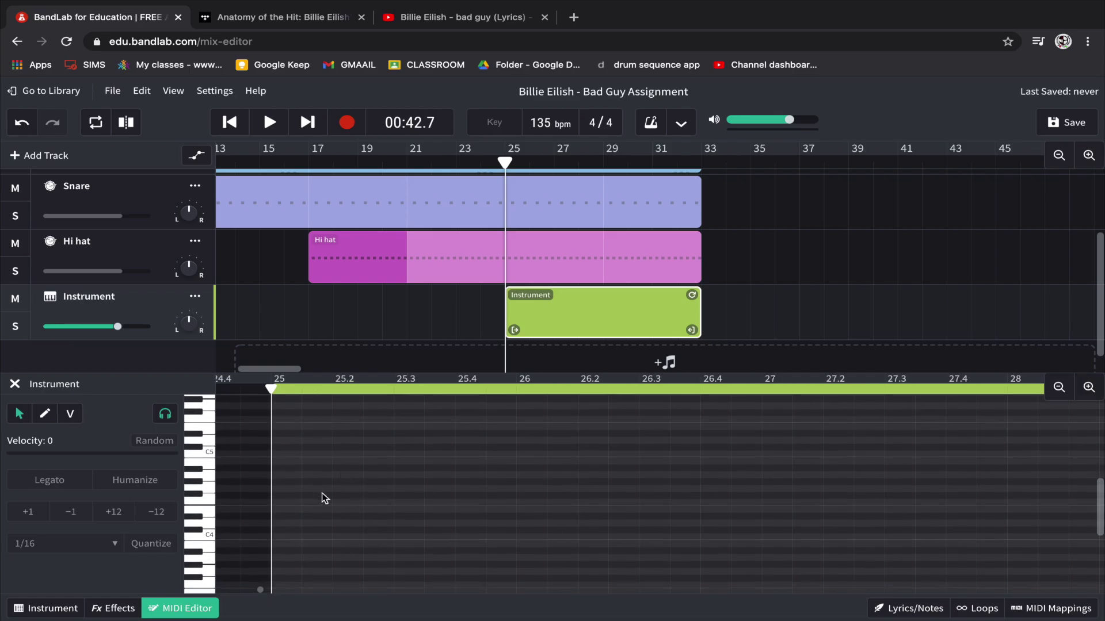
{"action": "left_click", "coordinate": [211, 539]}
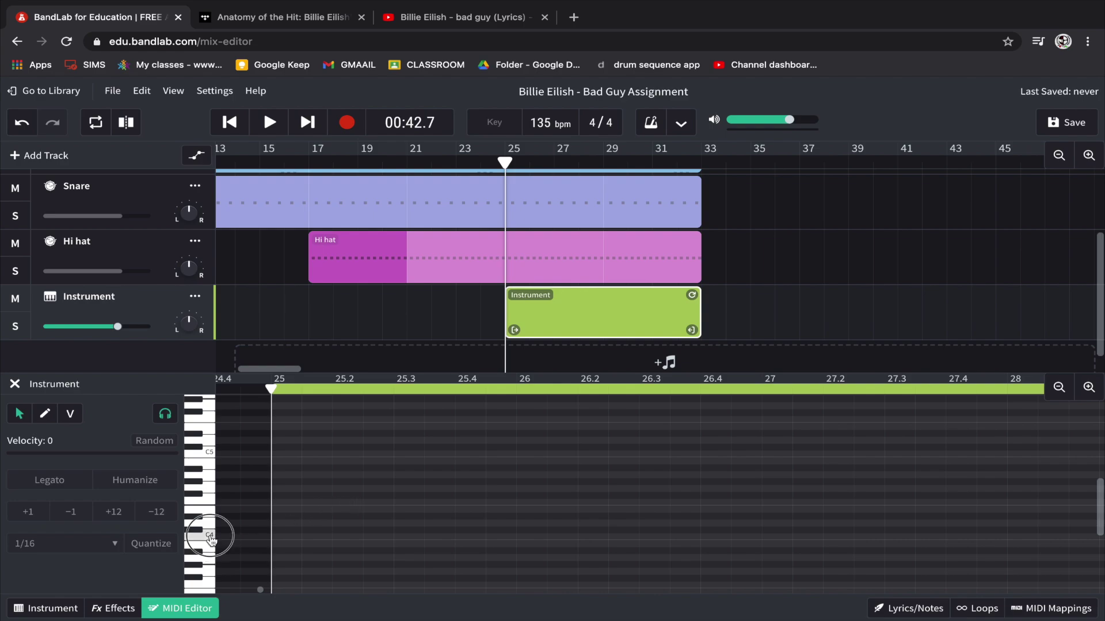
{"action": "left_click", "coordinate": [208, 462]}
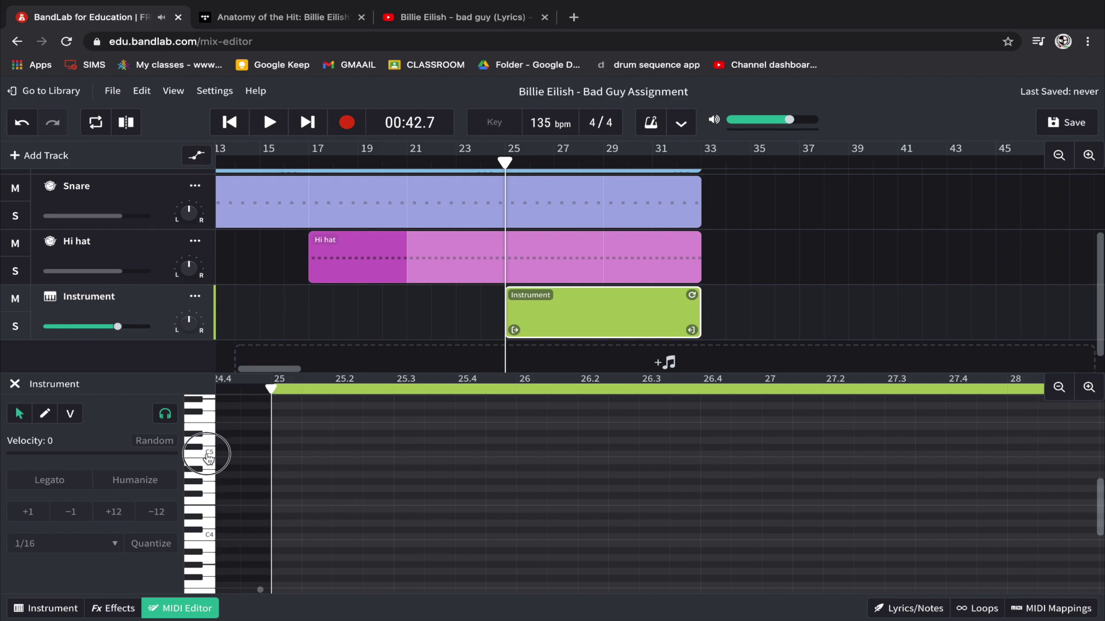
Open the project's lyrics and notes and highlight the note lines for the Main Riff.
{"action": "left_click", "coordinate": [912, 608]}
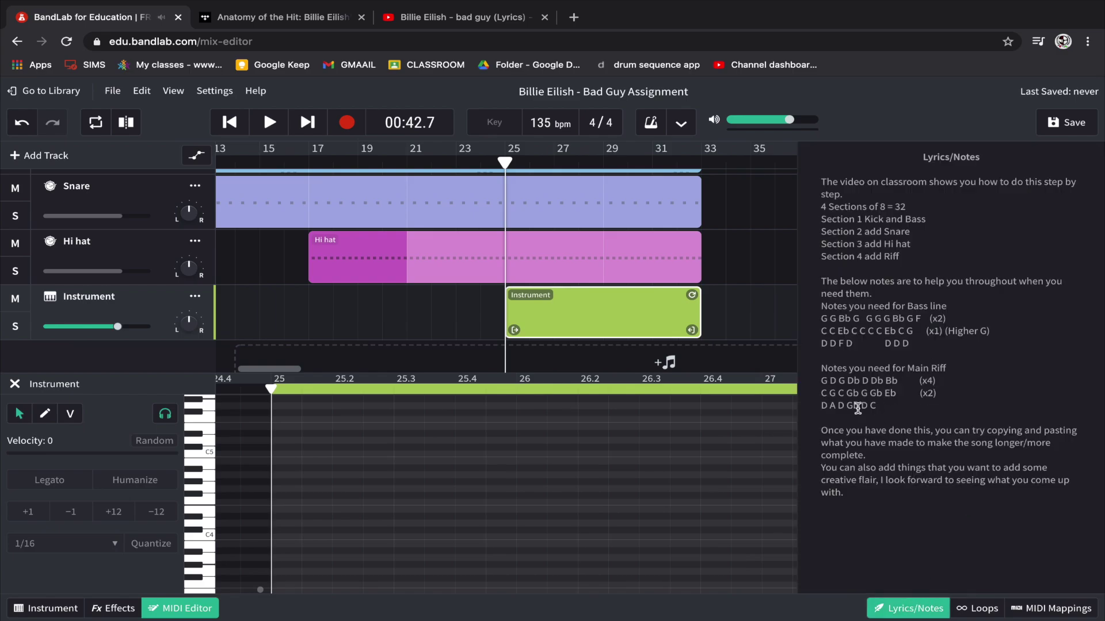
{"action": "left_click_drag", "start_coordinate": [822, 384], "coordinate": [917, 419]}
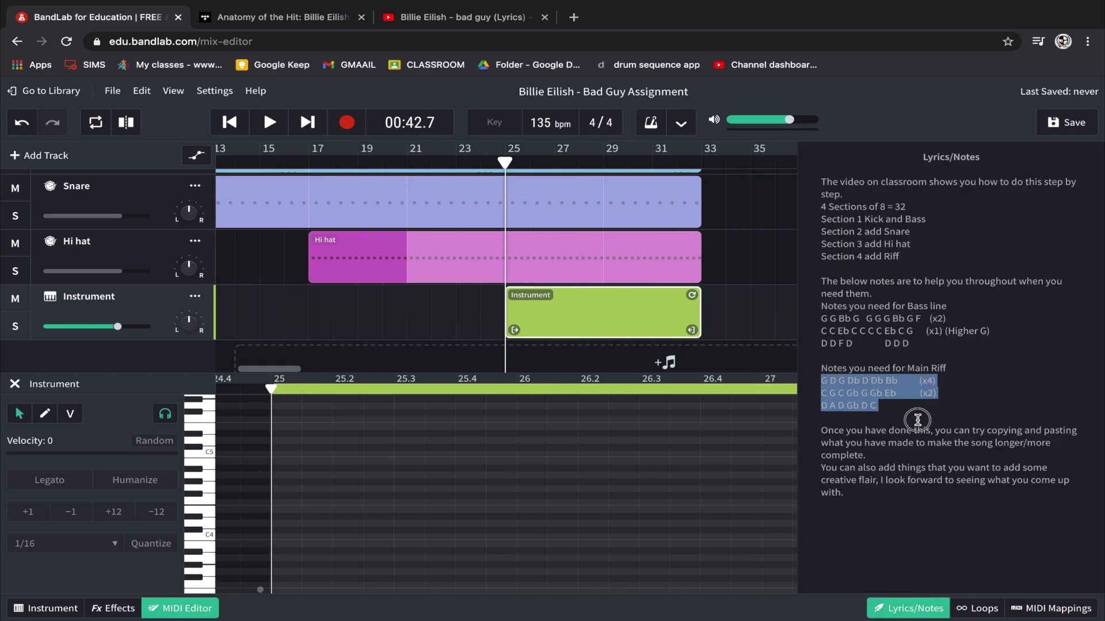
{"action": "left_click", "coordinate": [850, 398]}
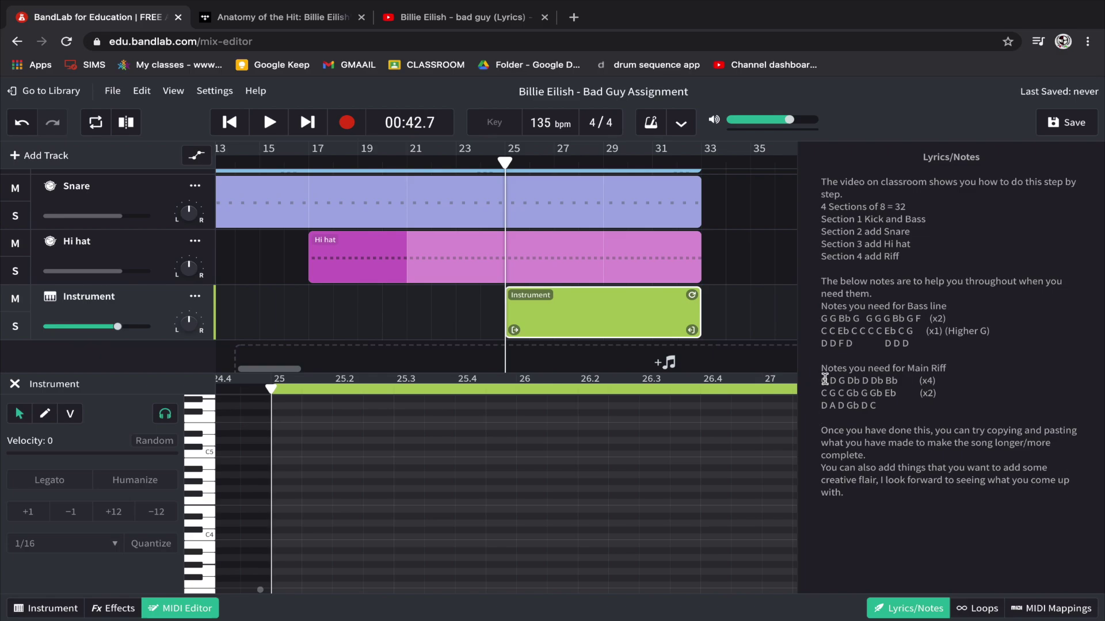
Audition the piano keys from C4 up to G4 and add a G4 note at the start of bar 25.
{"action": "left_click", "coordinate": [210, 537]}
{"action": "left_click", "coordinate": [213, 526]}
{"action": "left_click", "coordinate": [209, 513]}
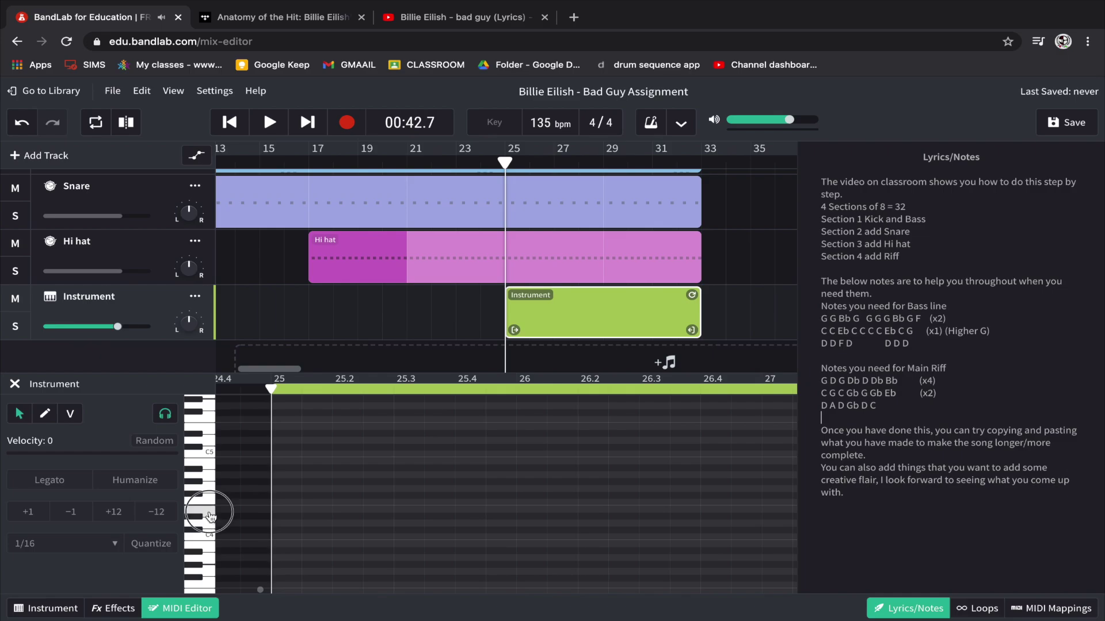
{"action": "left_click", "coordinate": [210, 502]}
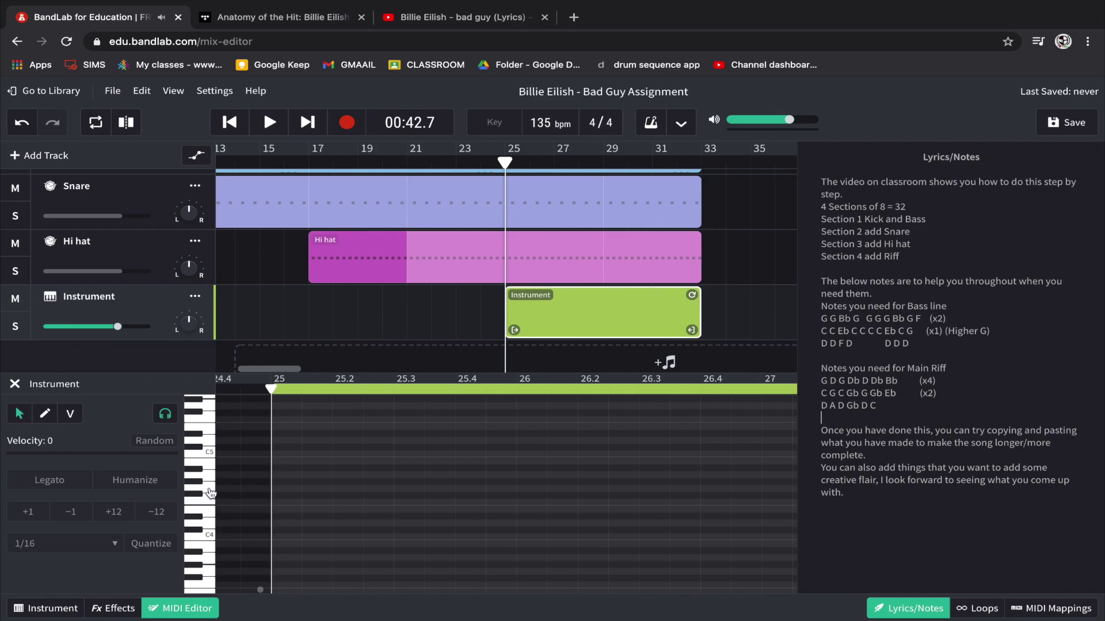
{"action": "left_click", "coordinate": [209, 489]}
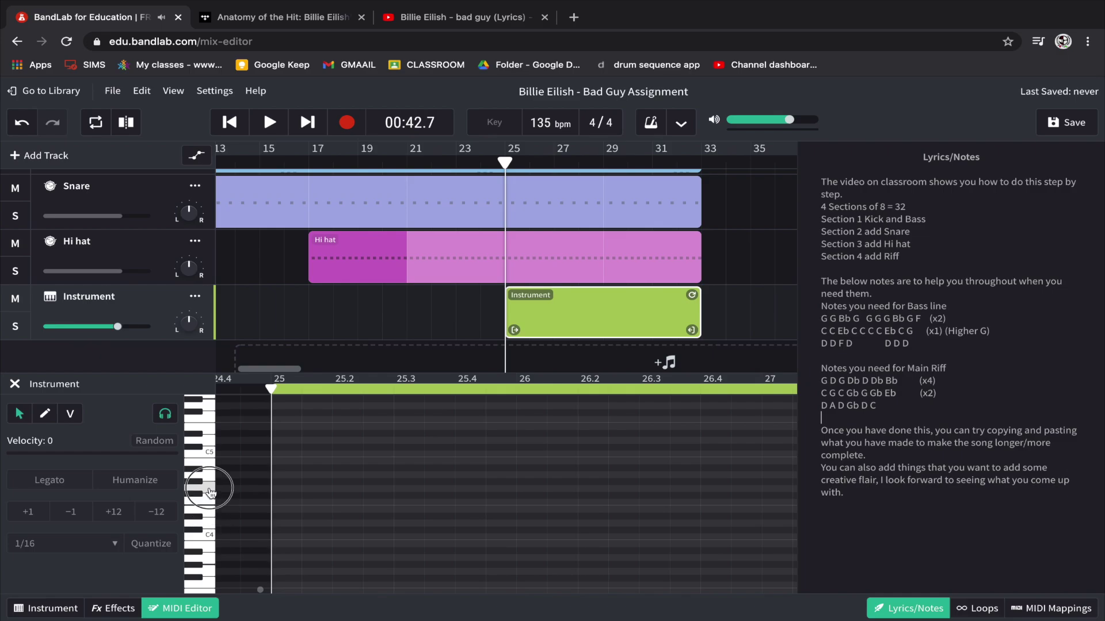
{"action": "double_click", "coordinate": [285, 489]}
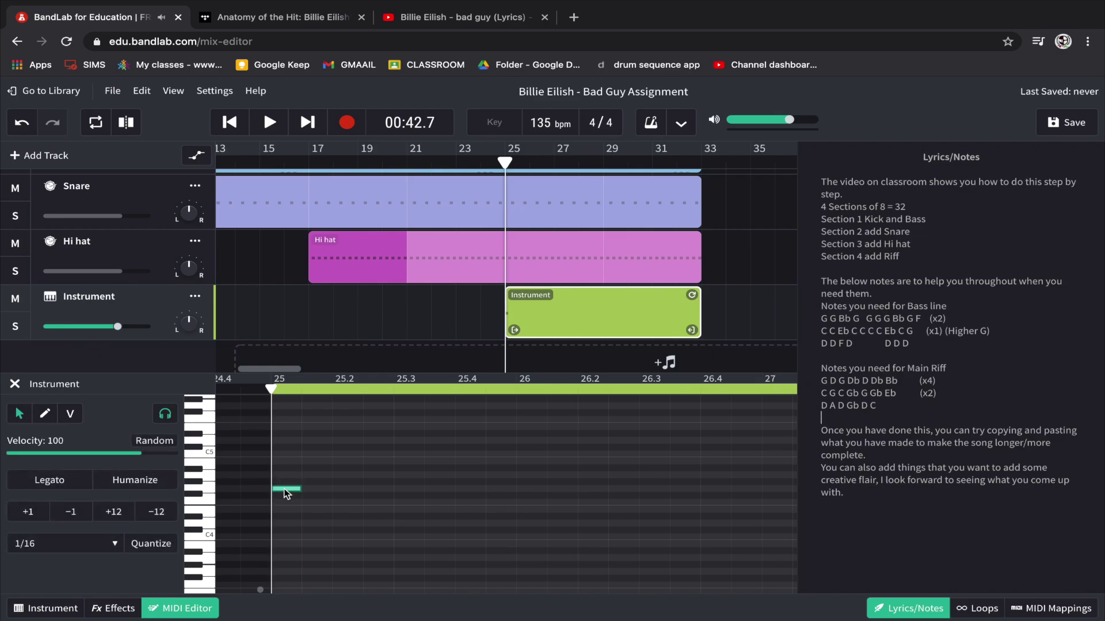
{"action": "scroll", "coordinate": [329, 503], "scroll_direction": "right", "scroll_amount": 3}
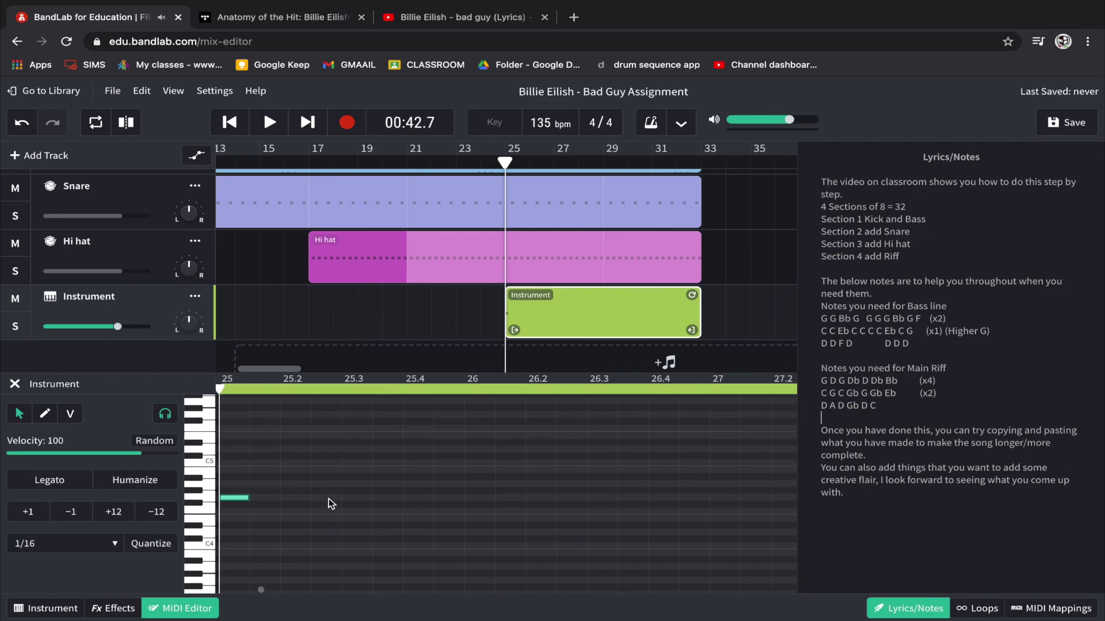
{"action": "scroll", "coordinate": [328, 504], "scroll_direction": "right", "scroll_amount": 1}
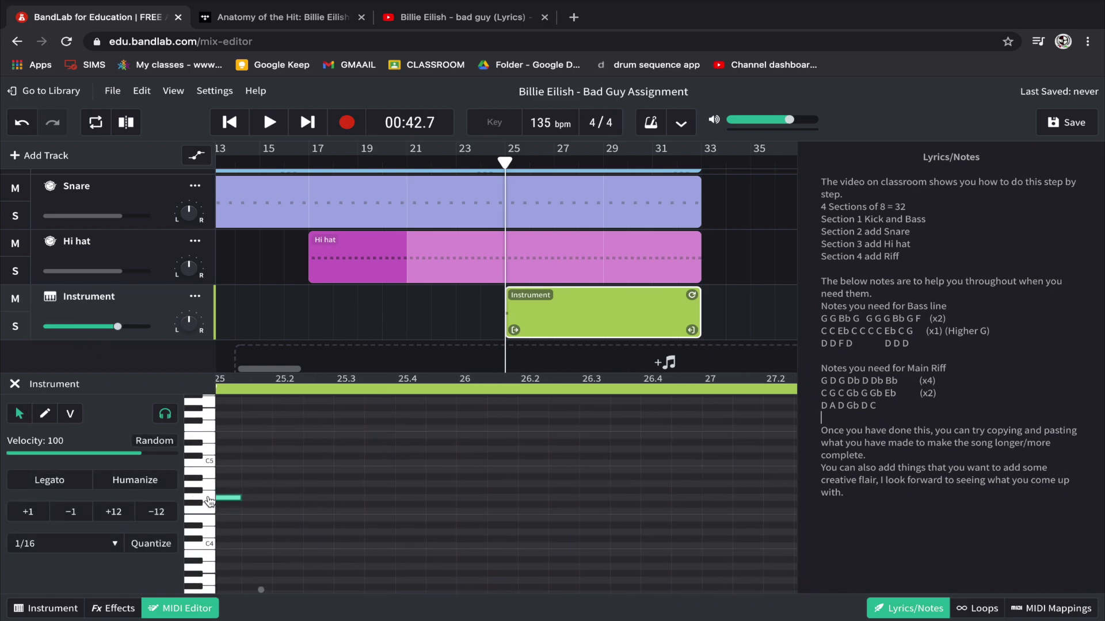
{"action": "scroll", "coordinate": [287, 518], "scroll_direction": "left", "scroll_amount": 1}
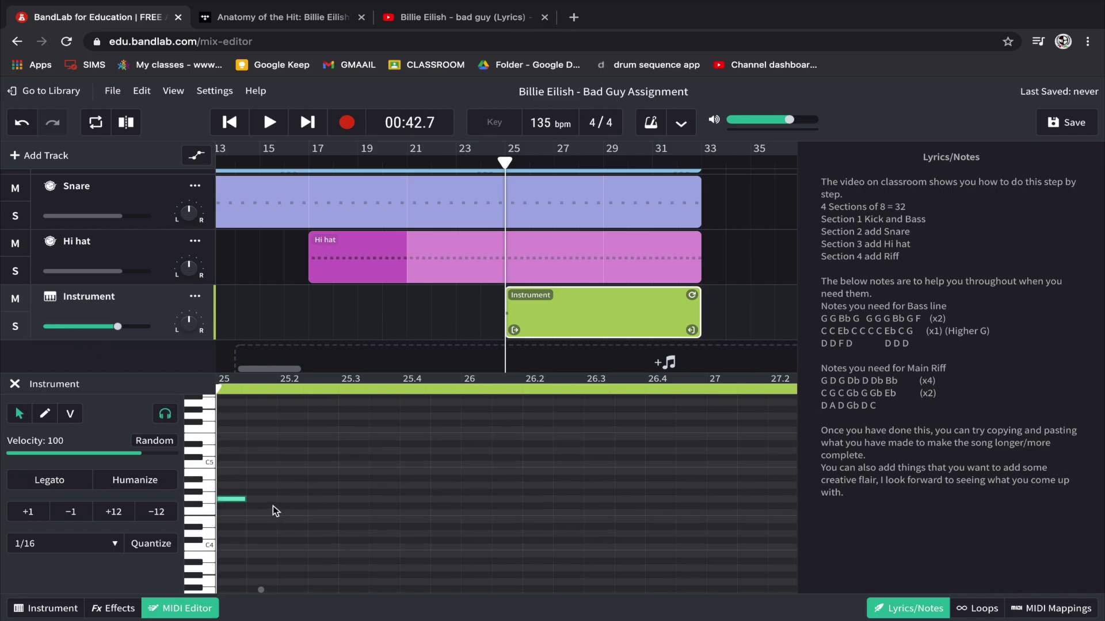
Find D5 on the piano keys, add it directly after the first G4, then add another G4 on the second half of beat 25.2.
{"action": "left_click", "coordinate": [831, 413]}
{"action": "left_click", "coordinate": [210, 469]}
{"action": "left_click", "coordinate": [211, 470]}
{"action": "left_click", "coordinate": [211, 458]}
{"action": "double_click", "coordinate": [260, 451]}
{"action": "double_click", "coordinate": [320, 499]}
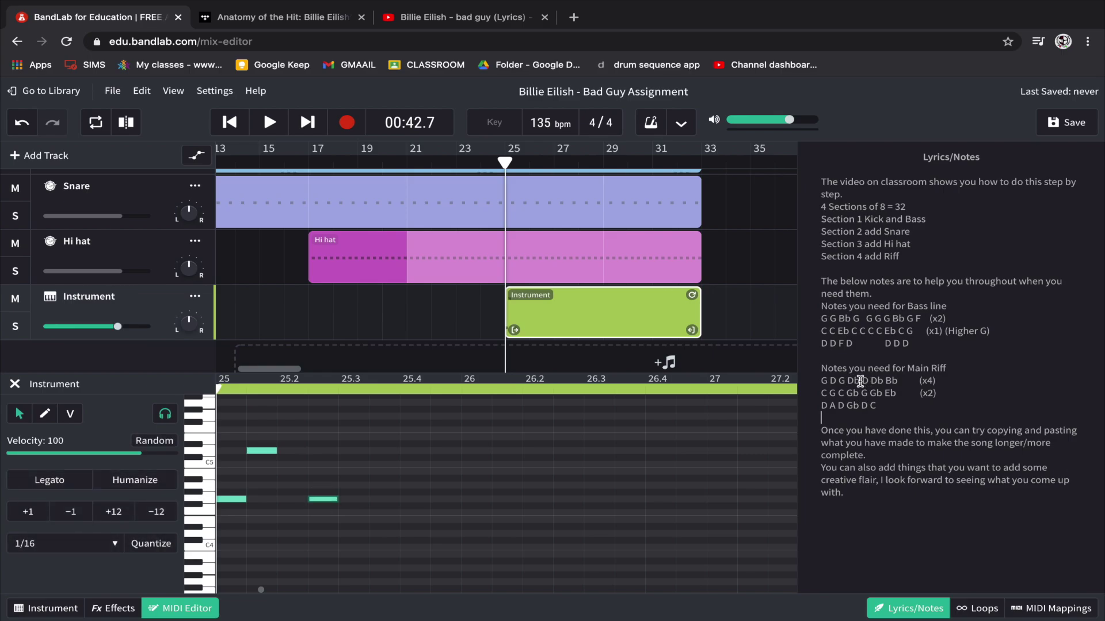
Complete bar 25 with four consecutive notes from beat 25.3: Db5, D5, Db5 and Bb4.
{"action": "double_click", "coordinate": [353, 451]}
{"action": "left_click_drag", "start_coordinate": [351, 448], "coordinate": [352, 459]}
{"action": "left_click", "coordinate": [388, 450]}
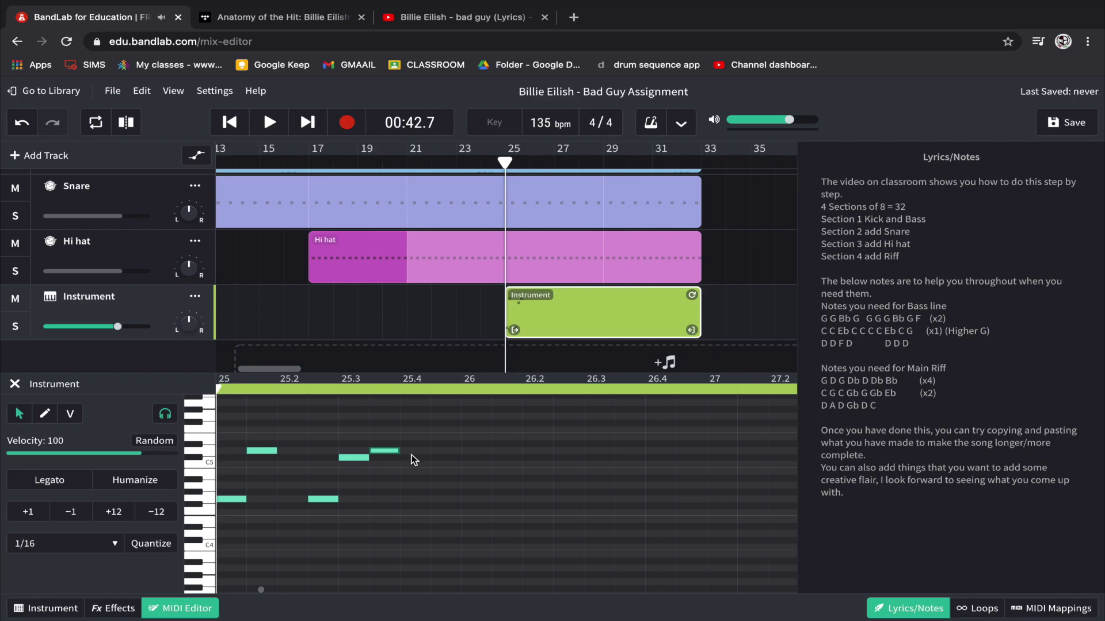
{"action": "left_click", "coordinate": [415, 458]}
{"action": "left_click", "coordinate": [442, 478]}
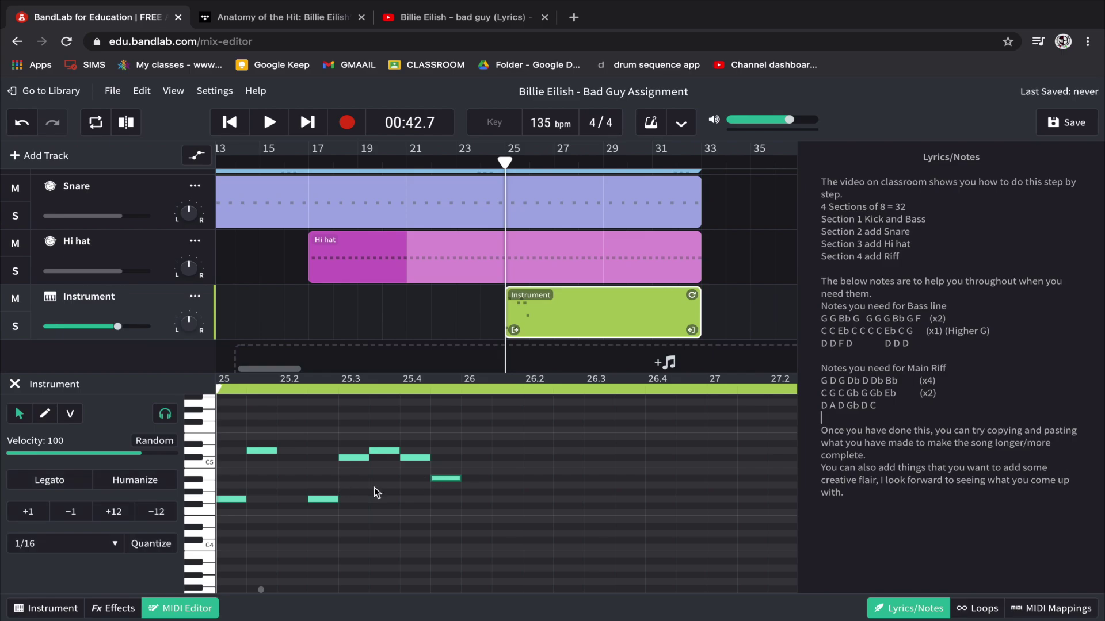
Play back bar 25 to check the riff against the other tracks.
{"action": "key", "text": "space"}
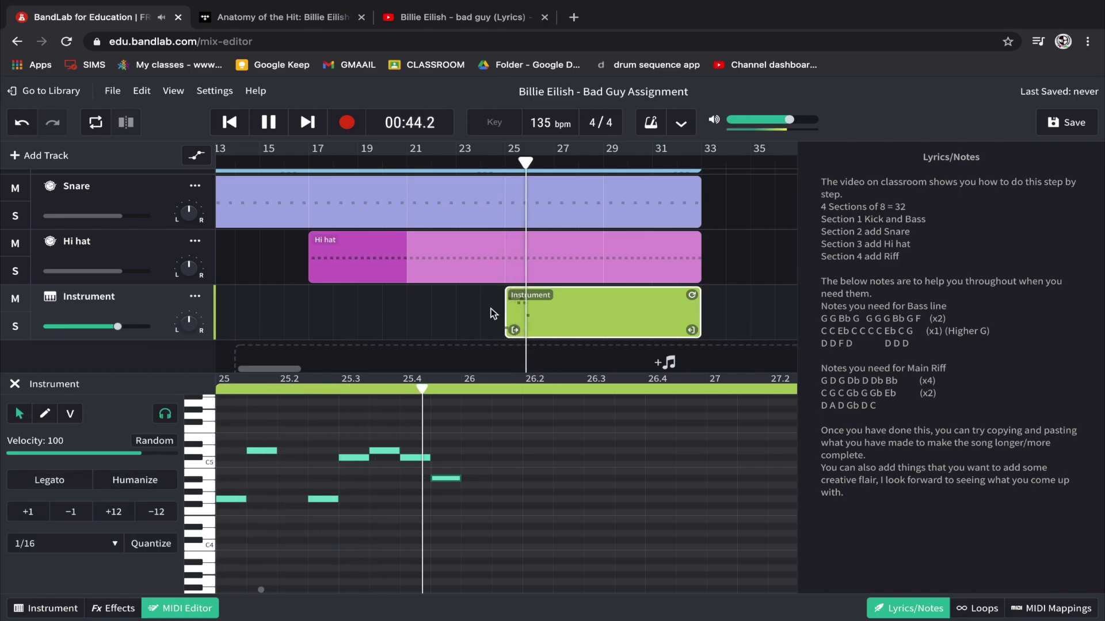
{"action": "key", "text": "space"}
{"action": "left_click", "coordinate": [382, 480]}
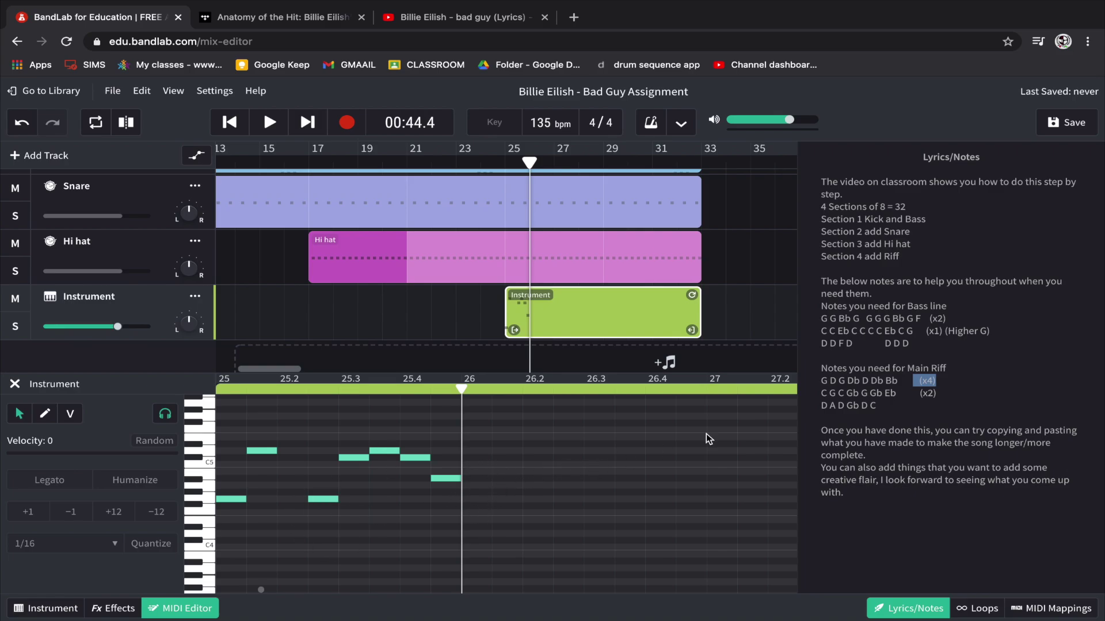
Copy the seven riff notes of bar 25 and paste them at bars 26, 27 and 28.
{"action": "left_click", "coordinate": [913, 380]}
{"action": "left_click_drag", "start_coordinate": [445, 520], "coordinate": [224, 430]}
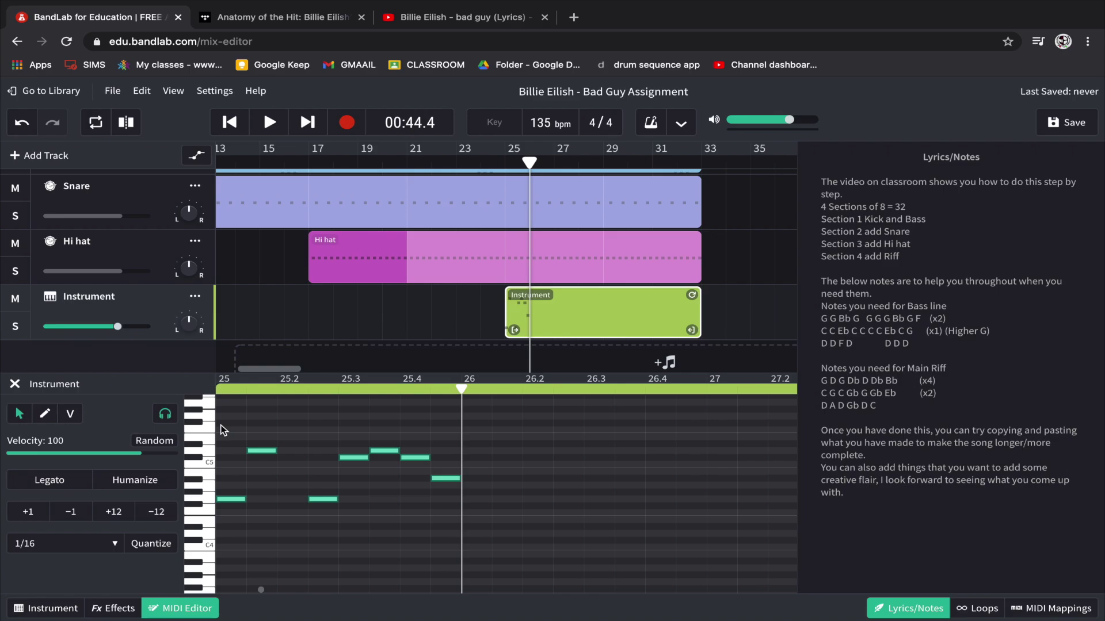
{"action": "left_click", "coordinate": [461, 390]}
{"action": "key", "text": "p"}
{"action": "key", "text": "ctrl+v"}
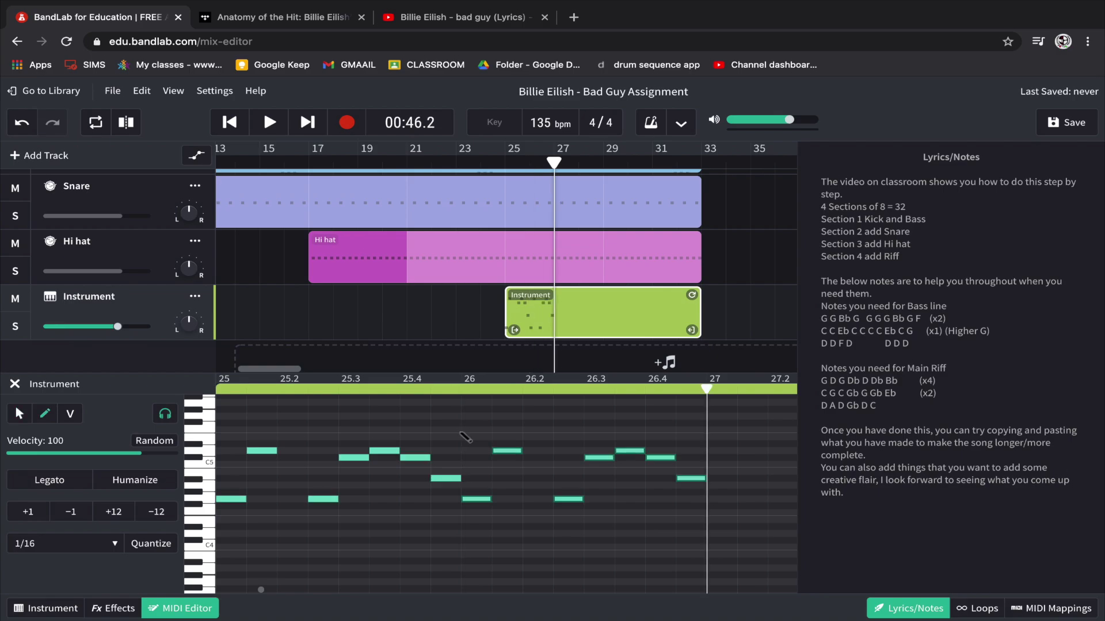
{"action": "key", "text": "v"}
{"action": "key", "text": "ctrl+v"}
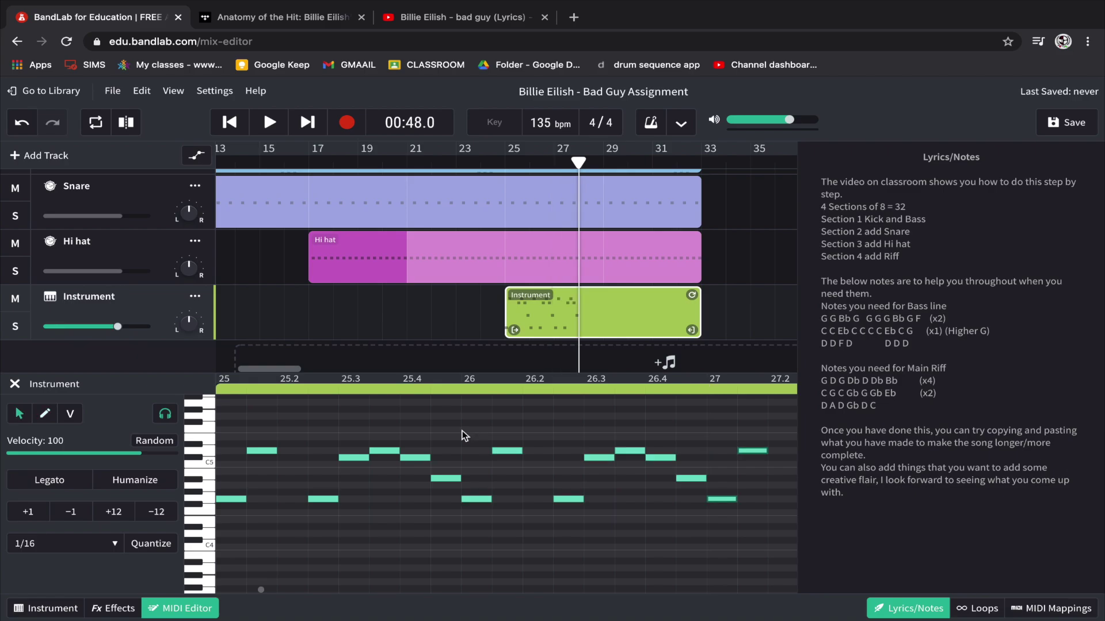
{"action": "scroll", "coordinate": [465, 435], "scroll_direction": "up", "scroll_amount": 2}
{"action": "scroll", "coordinate": [465, 436], "scroll_direction": "right", "scroll_amount": 4}
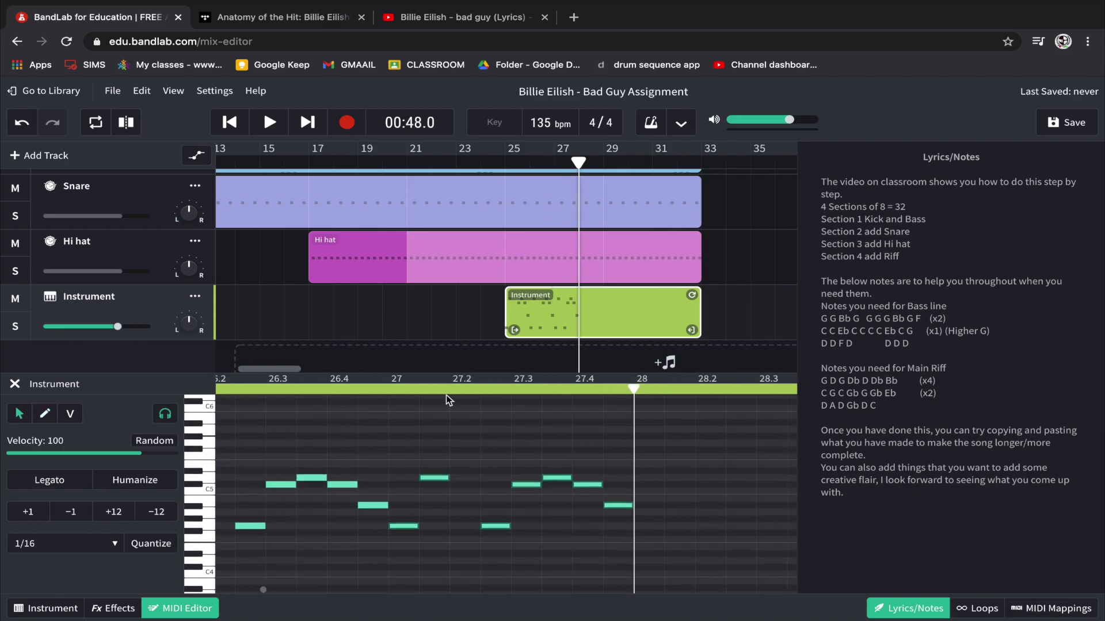
{"action": "key", "text": "ctrl+v"}
{"action": "key", "text": "b"}
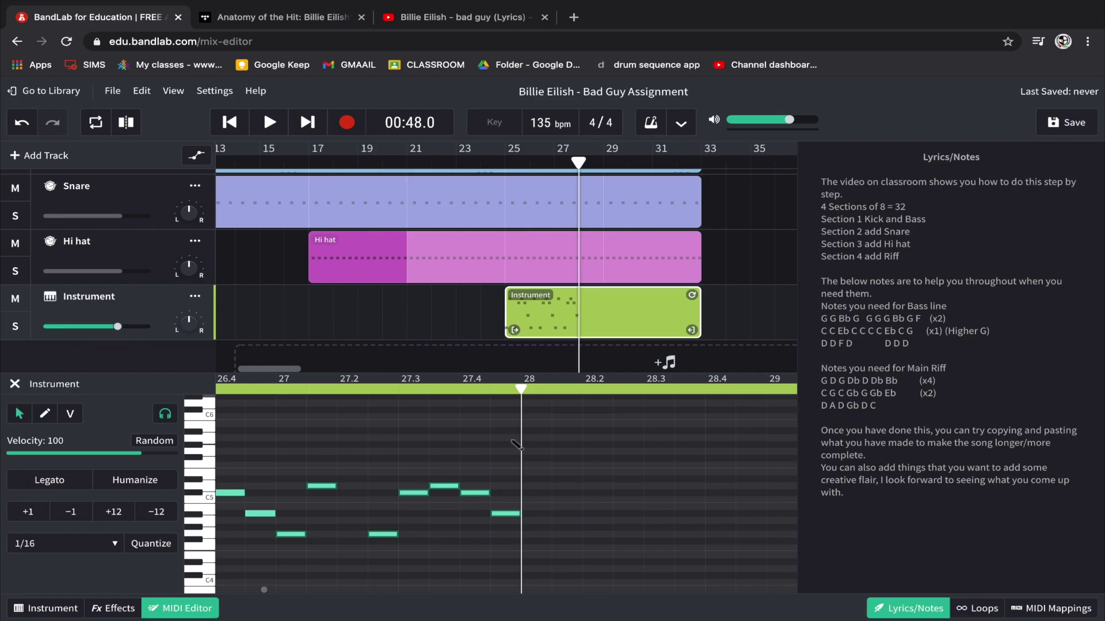
{"action": "scroll", "coordinate": [527, 443], "scroll_direction": "left", "scroll_amount": 1}
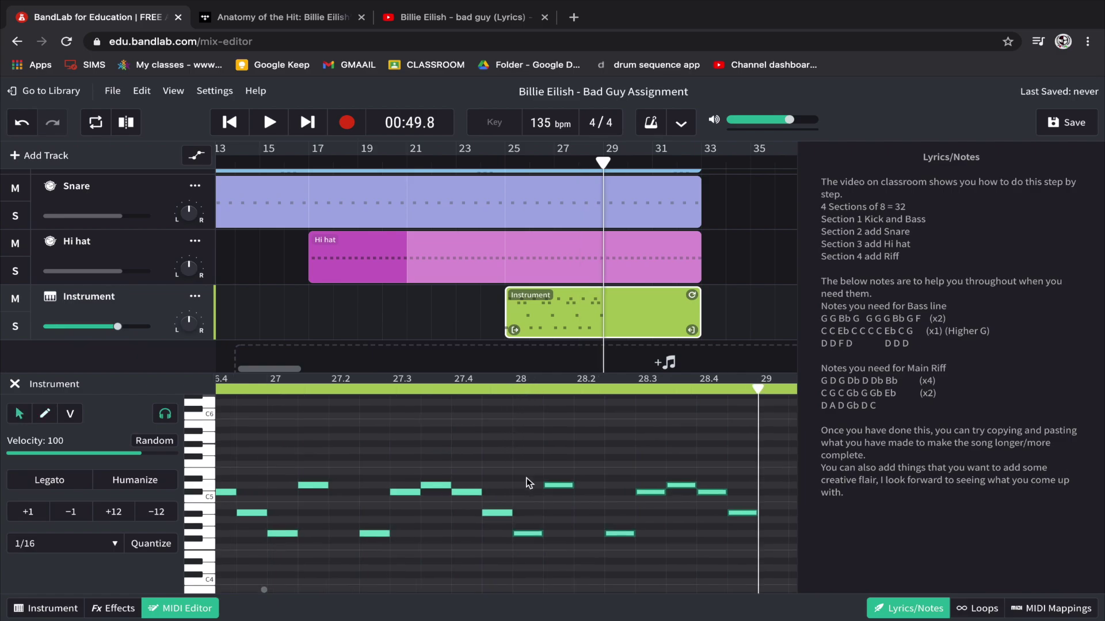
Paste the riff at bar 29 and move that copy up five semitones so it starts on C5.
{"action": "scroll", "coordinate": [528, 483], "scroll_direction": "right", "scroll_amount": 5}
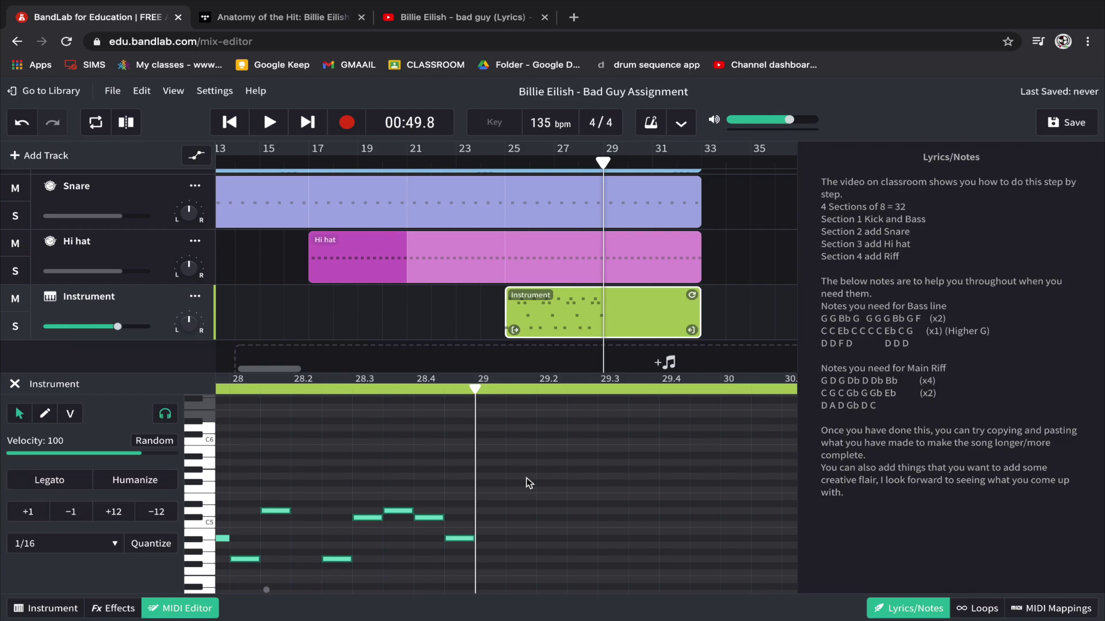
{"action": "key", "text": "ctrl+v"}
{"action": "scroll", "coordinate": [528, 519], "scroll_direction": "down", "scroll_amount": 1}
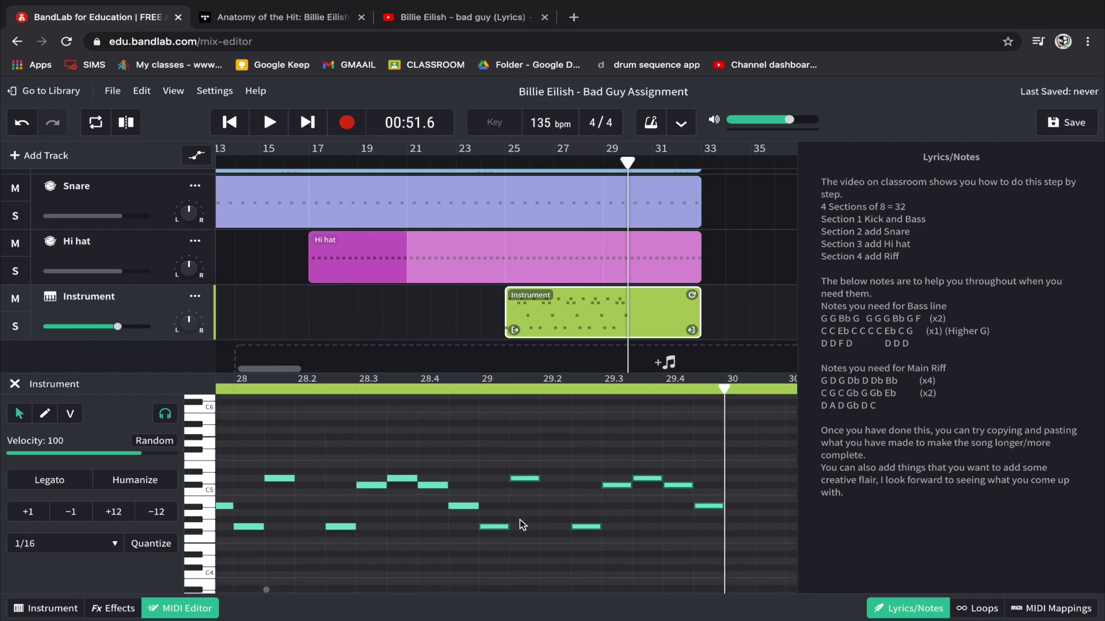
{"action": "left_click", "coordinate": [495, 550]}
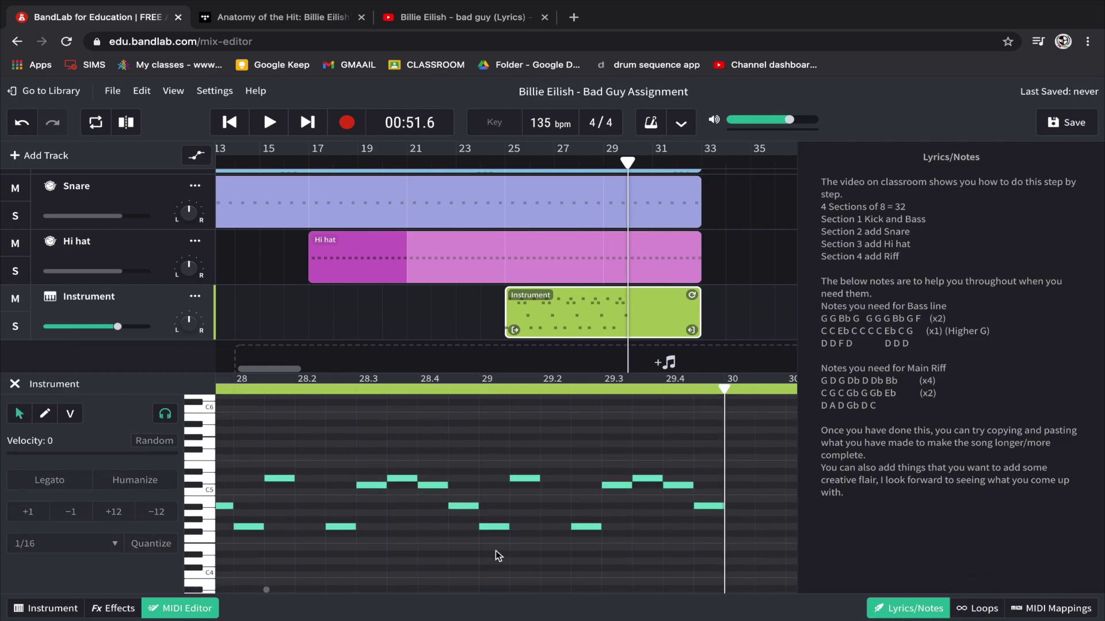
{"action": "left_click_drag", "start_coordinate": [496, 547], "coordinate": [725, 435]}
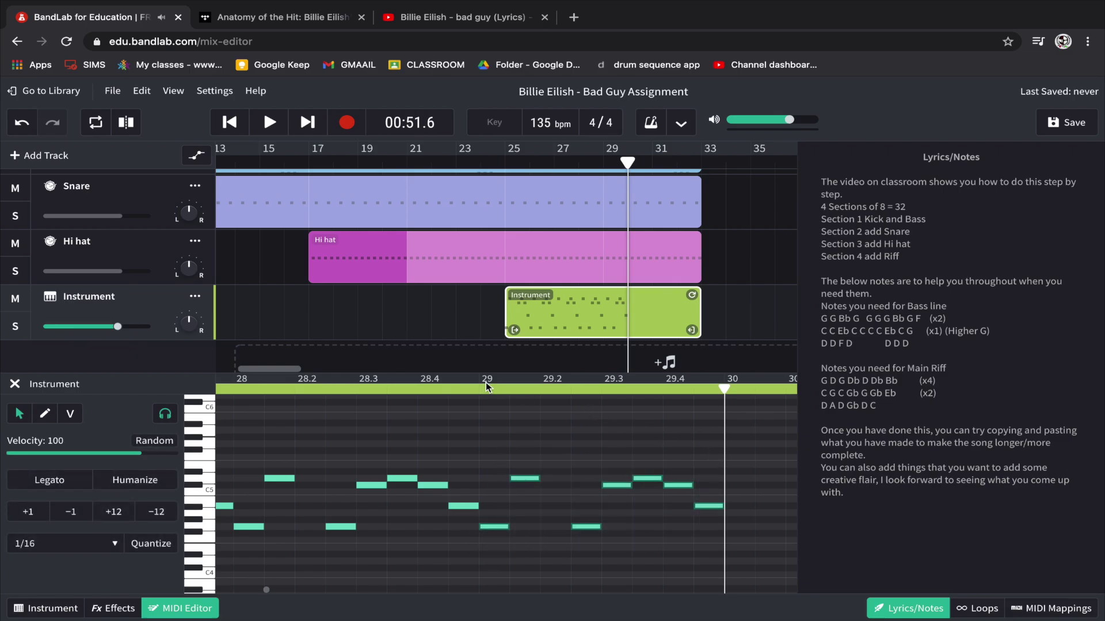
{"action": "left_click", "coordinate": [485, 433]}
{"action": "left_click_drag", "start_coordinate": [487, 451], "coordinate": [711, 576]}
{"action": "left_click_drag", "start_coordinate": [492, 527], "coordinate": [492, 498]}
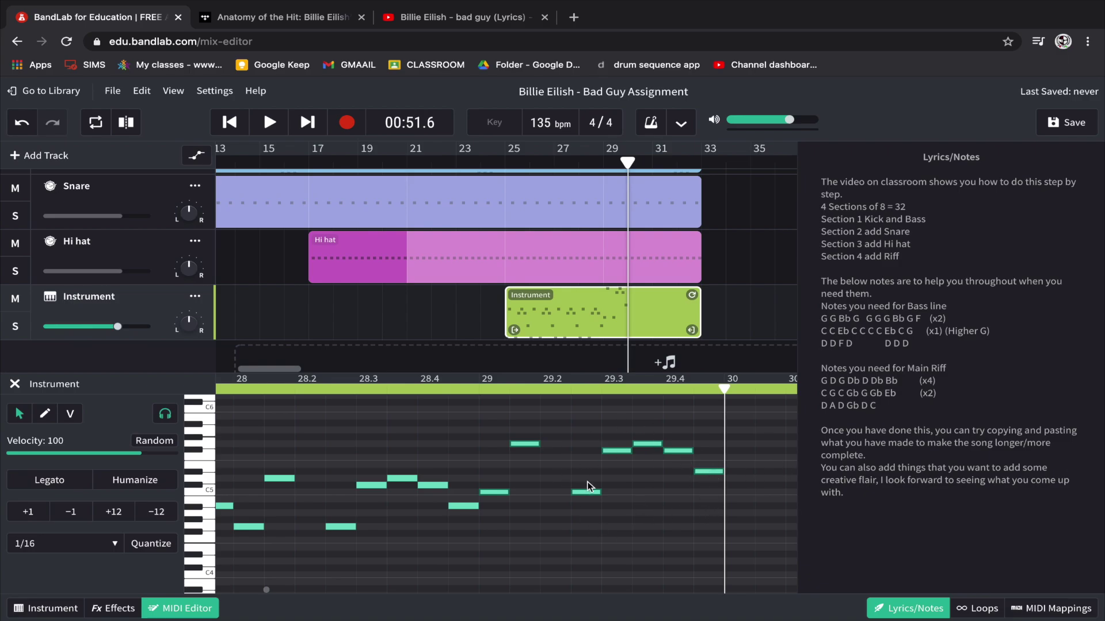
{"action": "left_click", "coordinate": [601, 511]}
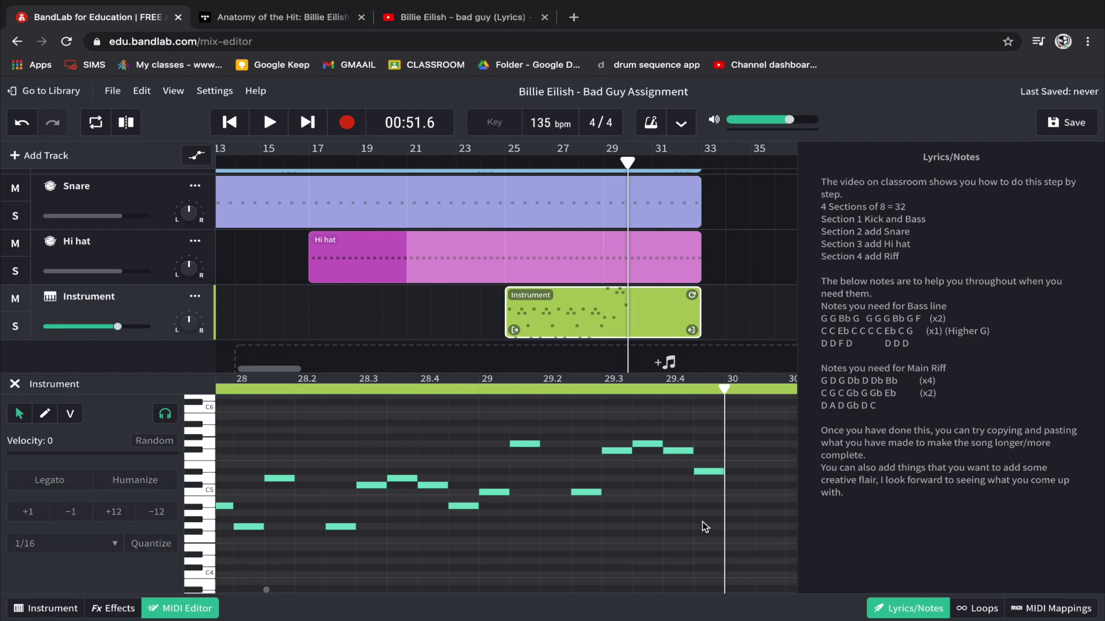
Copy the transposed notes of bar 29 and paste them at bar 30.
{"action": "left_click_drag", "start_coordinate": [714, 516], "coordinate": [487, 424]}
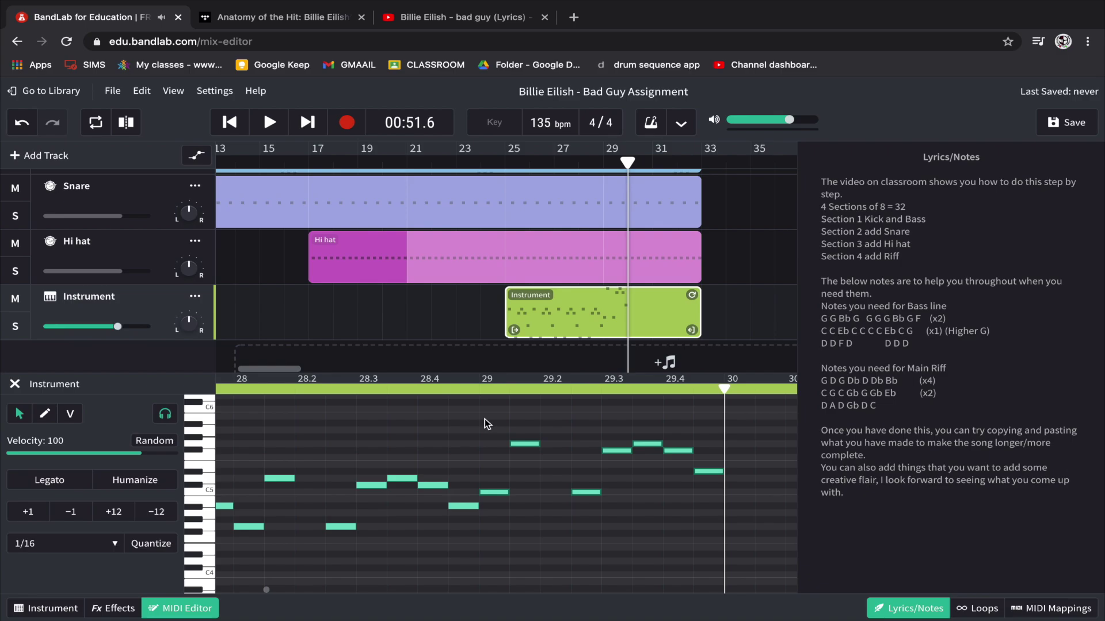
{"action": "key", "text": "b"}
{"action": "scroll", "coordinate": [488, 426], "scroll_direction": "right", "scroll_amount": 3}
{"action": "key", "text": "v"}
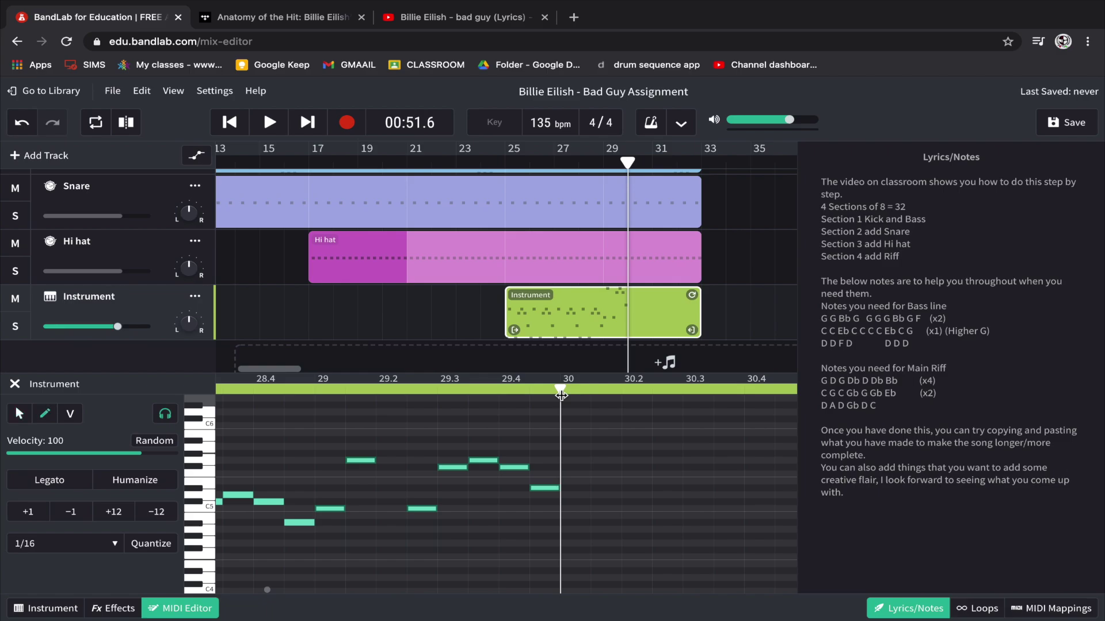
{"action": "key", "text": "ctrl+v"}
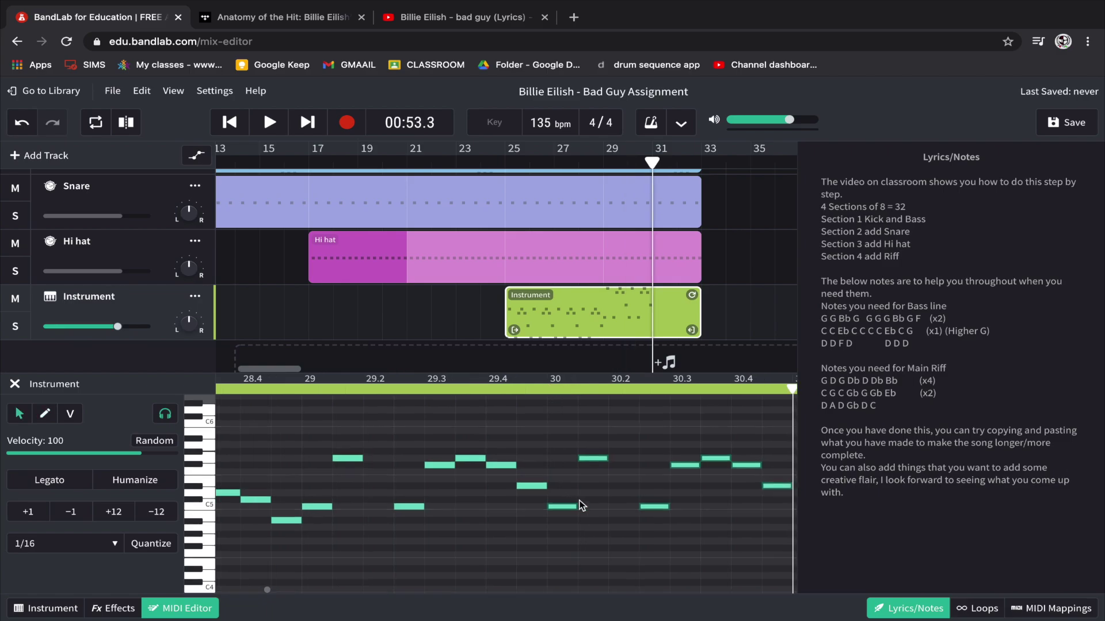
Add the closing riff phrase D A D Gb D C as eighth notes in bar 31, following the rhythm of the previous bars.
{"action": "scroll", "coordinate": [579, 500], "scroll_direction": "right", "scroll_amount": 5}
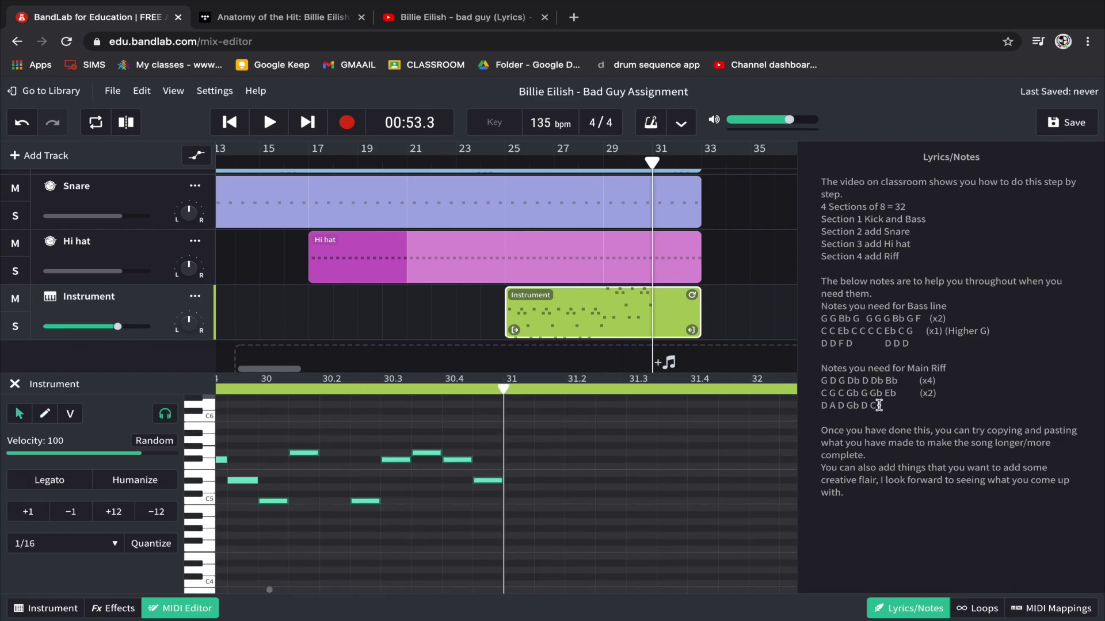
{"action": "left_click_drag", "start_coordinate": [878, 406], "coordinate": [821, 408]}
{"action": "scroll", "coordinate": [621, 518], "scroll_direction": "right", "scroll_amount": 2}
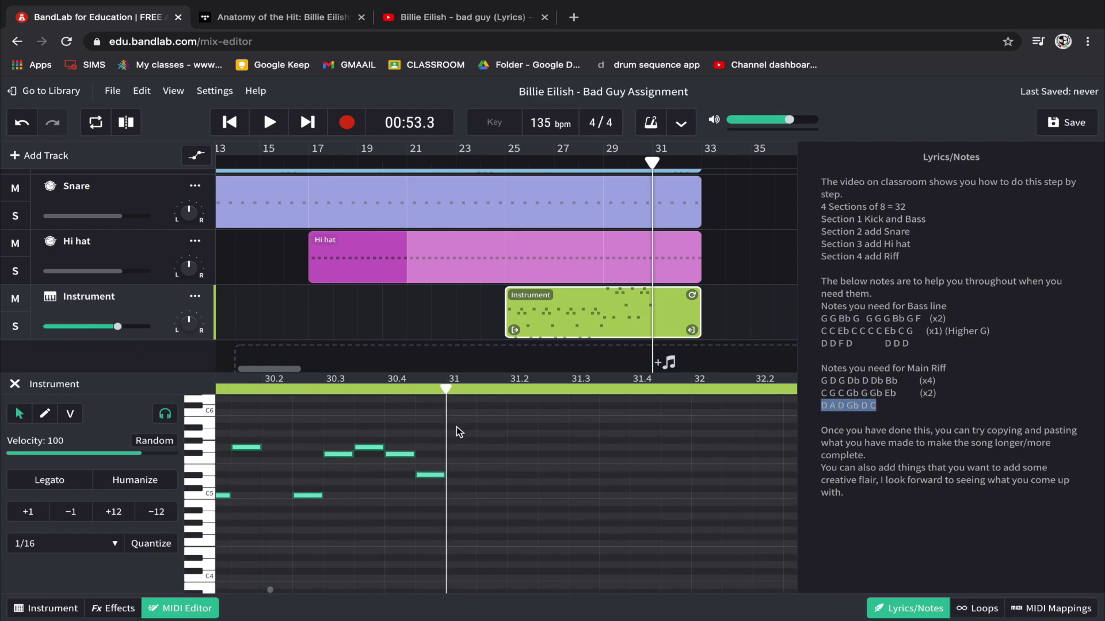
{"action": "left_click", "coordinate": [897, 405]}
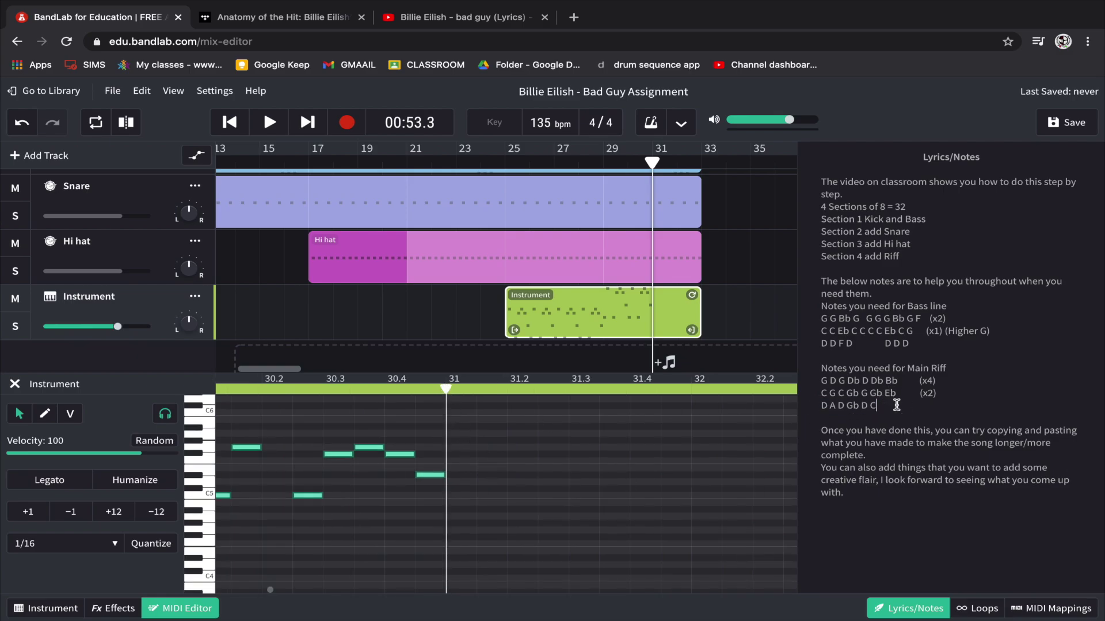
{"action": "left_click", "coordinate": [460, 482]}
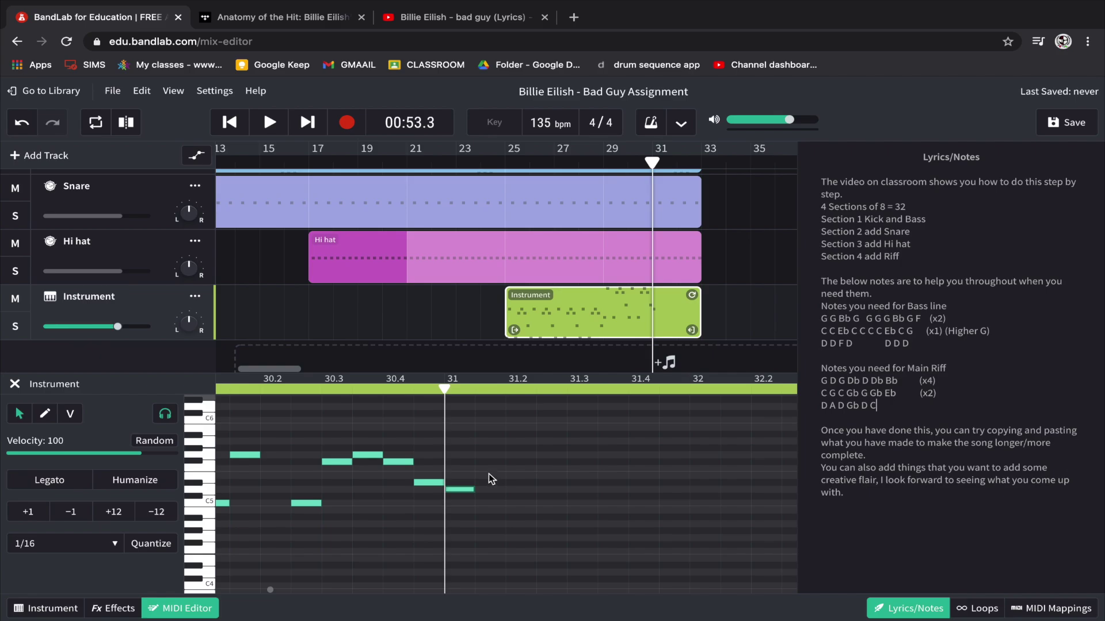
{"action": "double_click", "coordinate": [488, 441]}
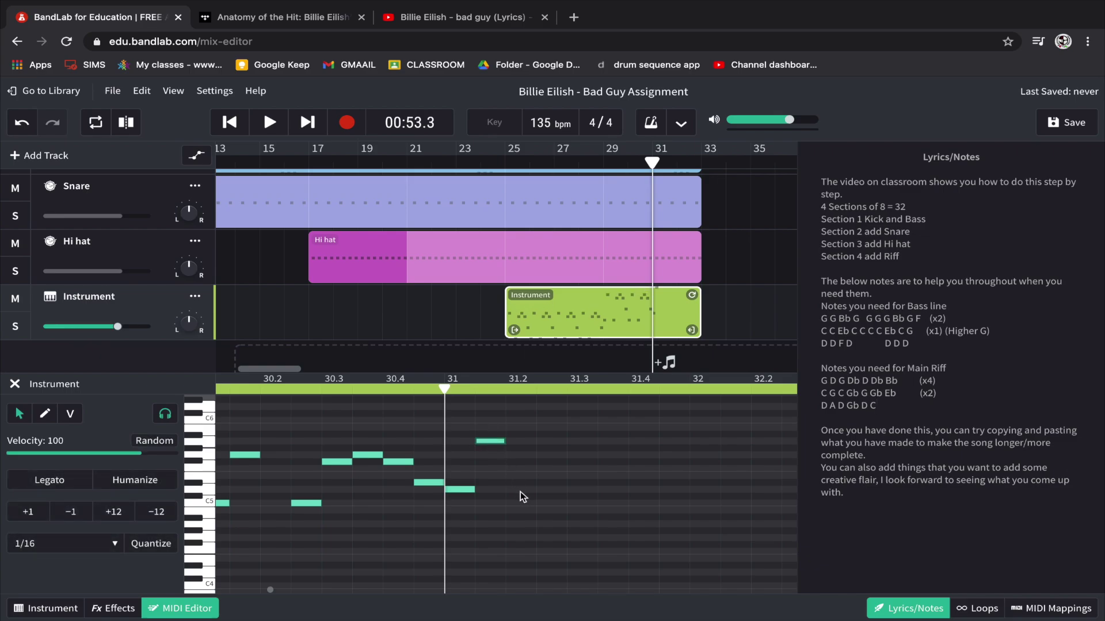
{"action": "double_click", "coordinate": [550, 490]}
{"action": "double_click", "coordinate": [581, 462]}
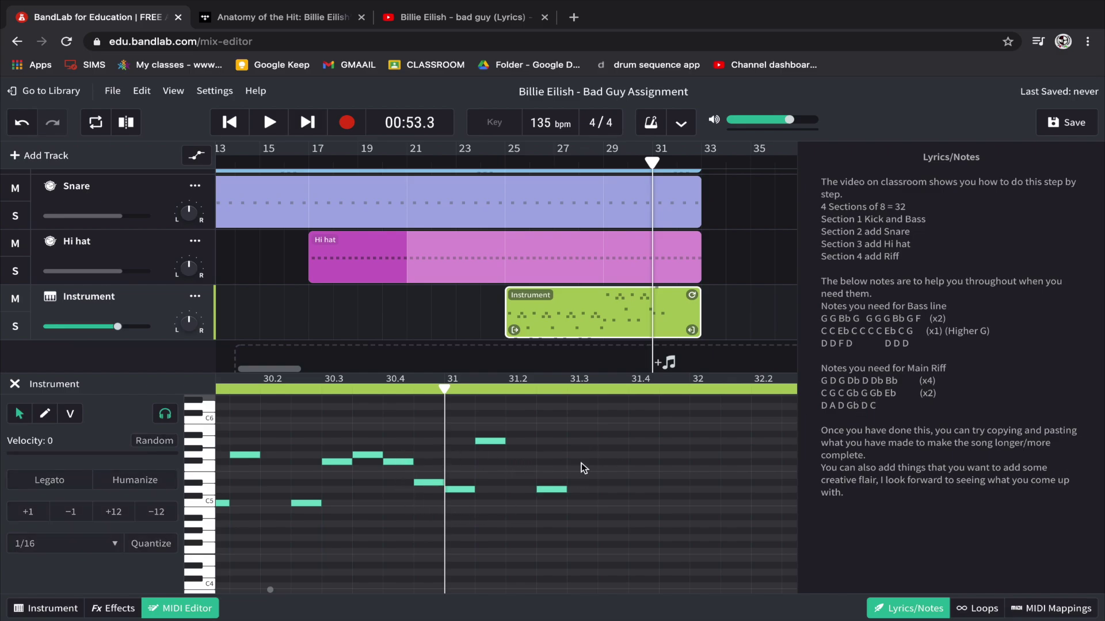
{"action": "double_click", "coordinate": [610, 489]}
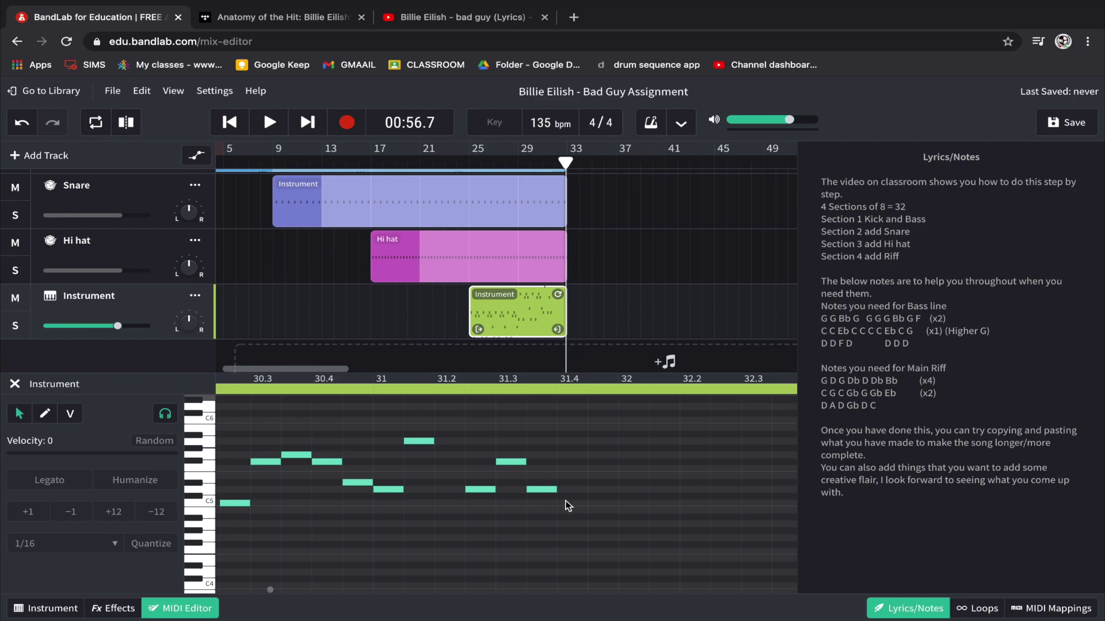
{"action": "double_click", "coordinate": [604, 504]}
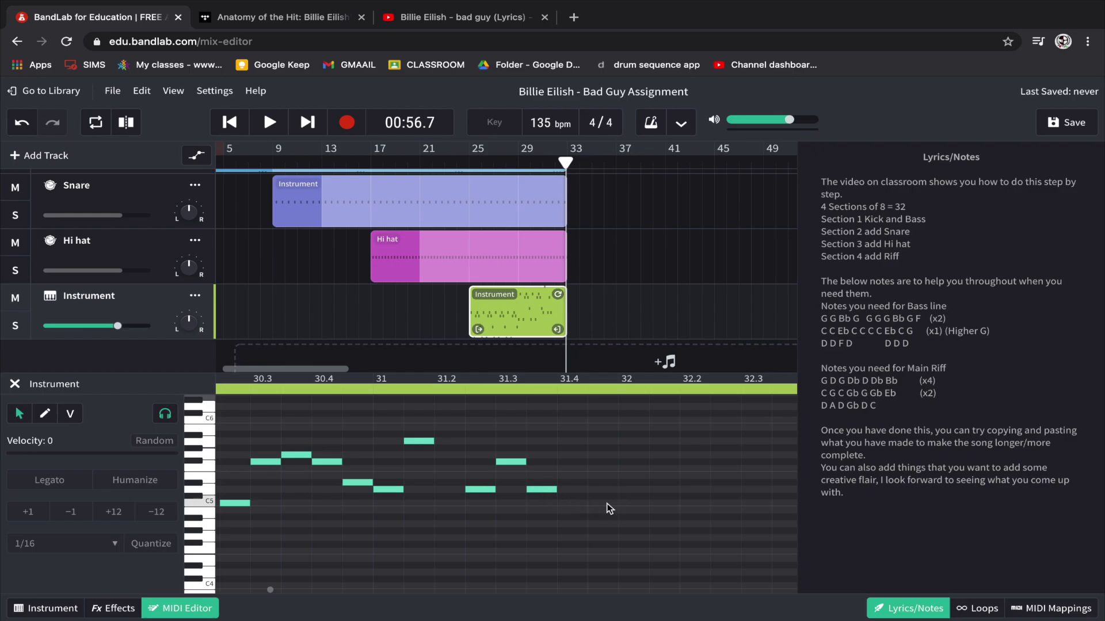
Play back the end of the riff from beat 30.3 to check the closing phrase.
{"action": "left_click", "coordinate": [271, 389]}
{"action": "key", "text": "space"}
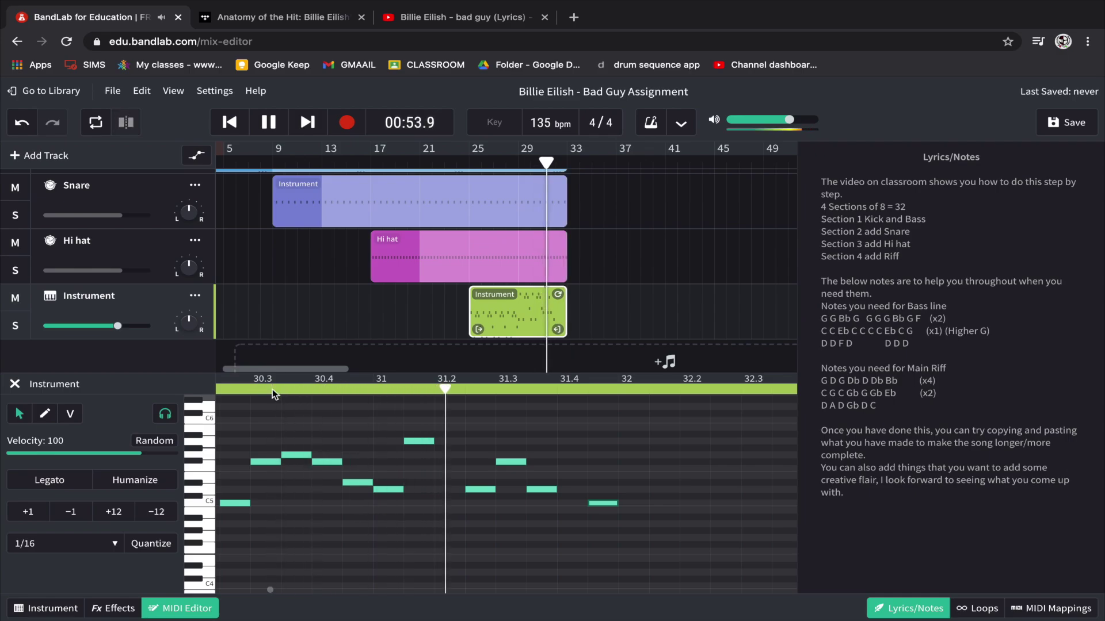
{"action": "key", "text": "space"}
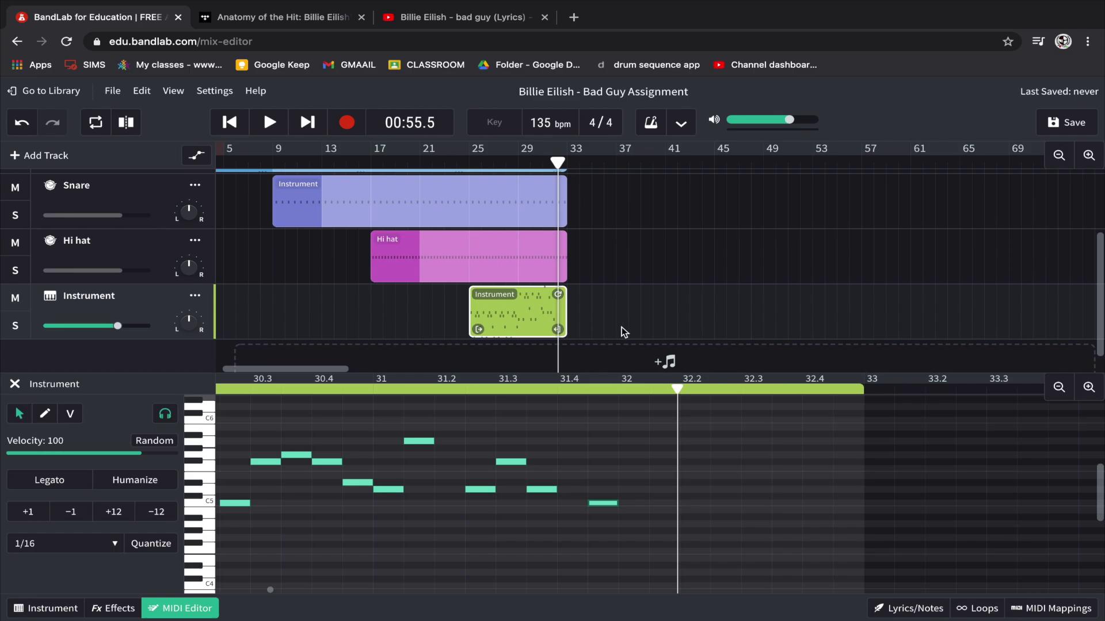
Copy the regions of all five tracks, paste them at bar 33, and place the playhead at the copies' end, bar 65.
{"action": "key", "text": "Home"}
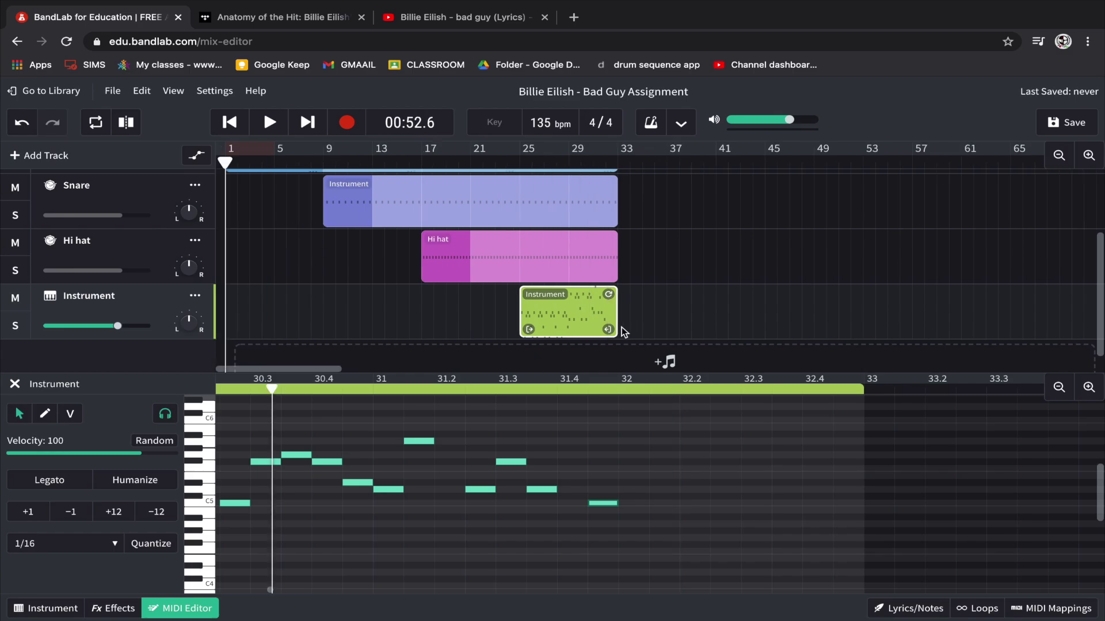
{"action": "scroll", "coordinate": [622, 327], "scroll_direction": "up", "scroll_amount": 1}
{"action": "scroll", "coordinate": [622, 327], "scroll_direction": "up", "scroll_amount": 2}
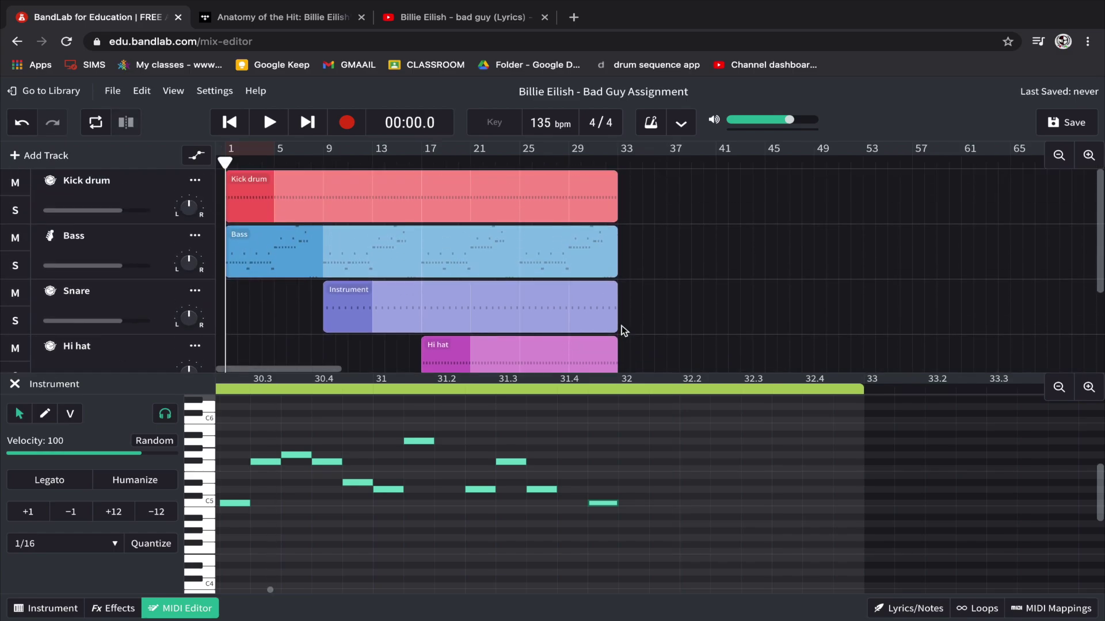
{"action": "key", "text": "End"}
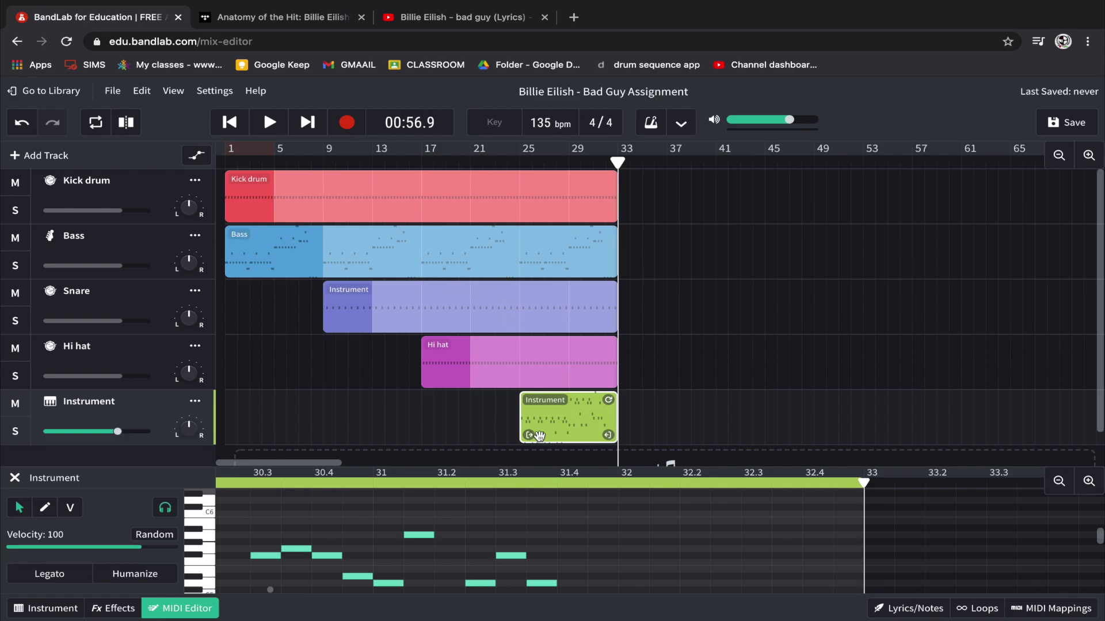
{"action": "left_click", "coordinate": [636, 401]}
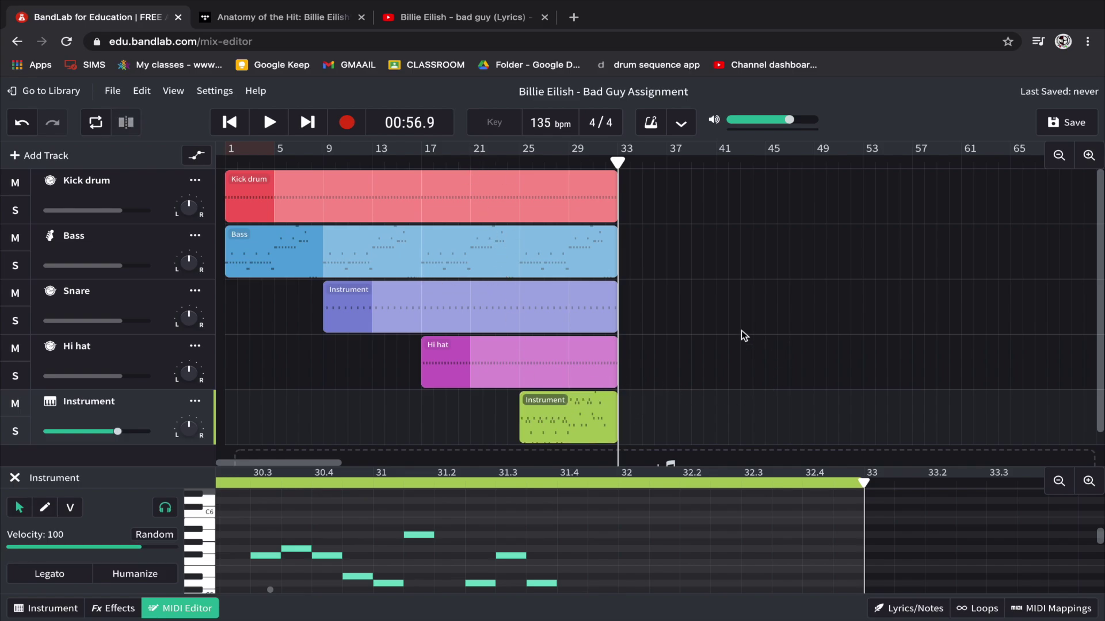
{"action": "left_click", "coordinate": [723, 424]}
{"action": "left_click_drag", "start_coordinate": [723, 423], "coordinate": [251, 193]}
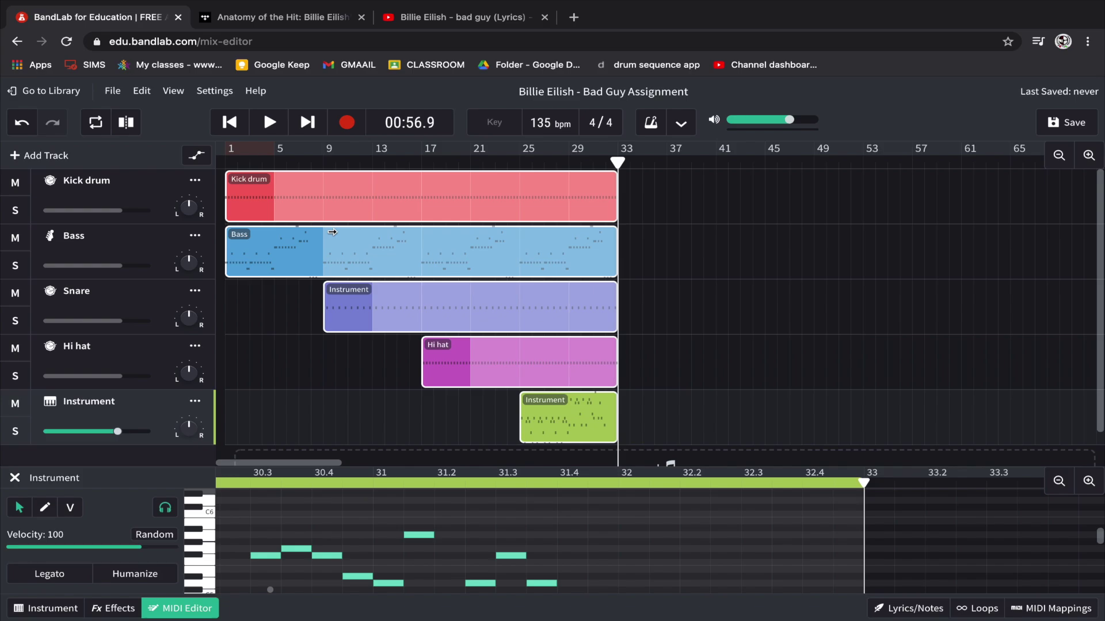
{"action": "key", "text": "b"}
{"action": "key", "text": "v"}
{"action": "left_click", "coordinate": [138, 196]}
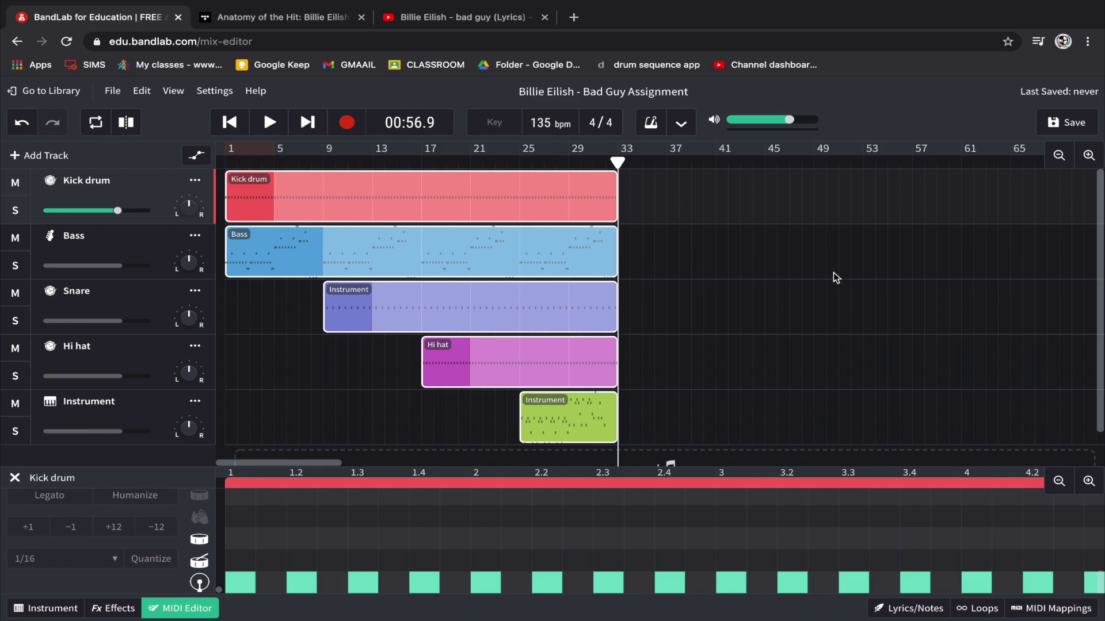
{"action": "key", "text": "ctrl+d"}
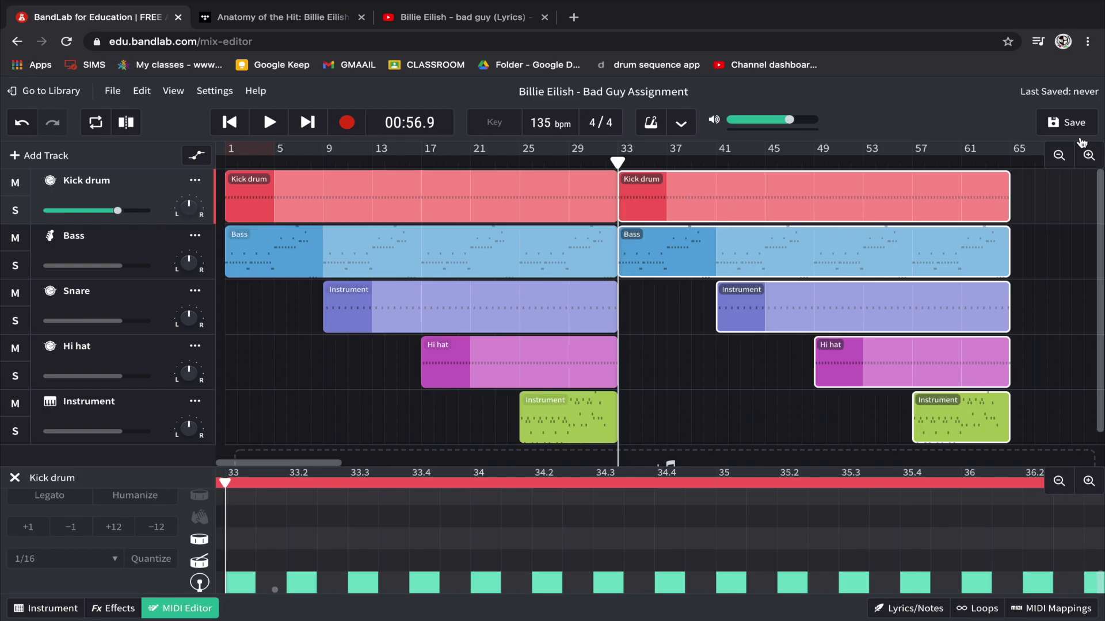
{"action": "left_click", "coordinate": [1008, 162]}
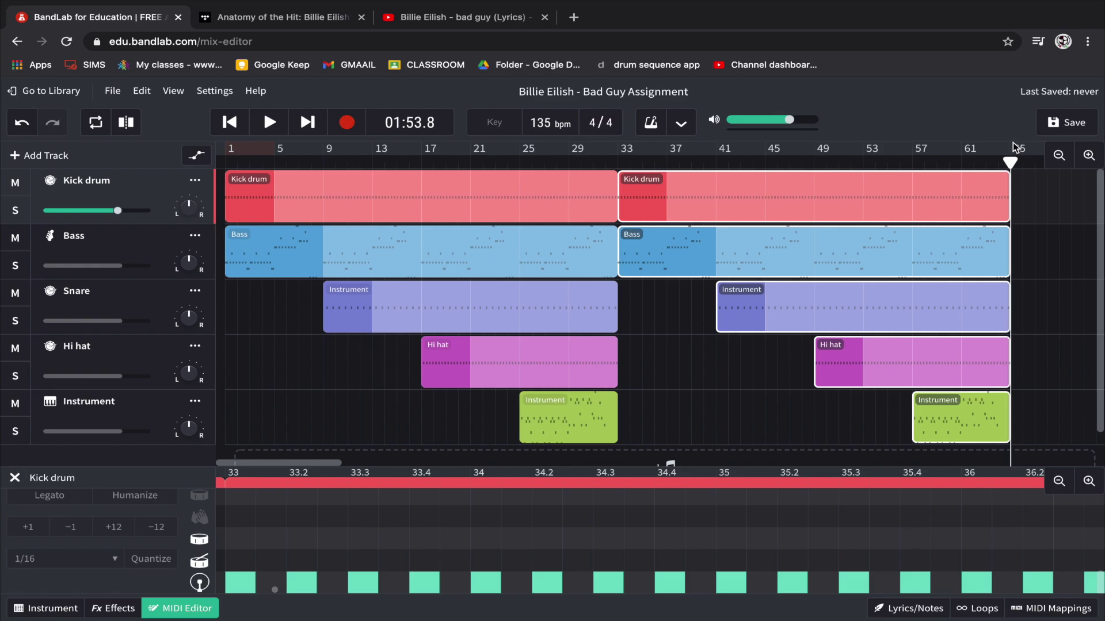